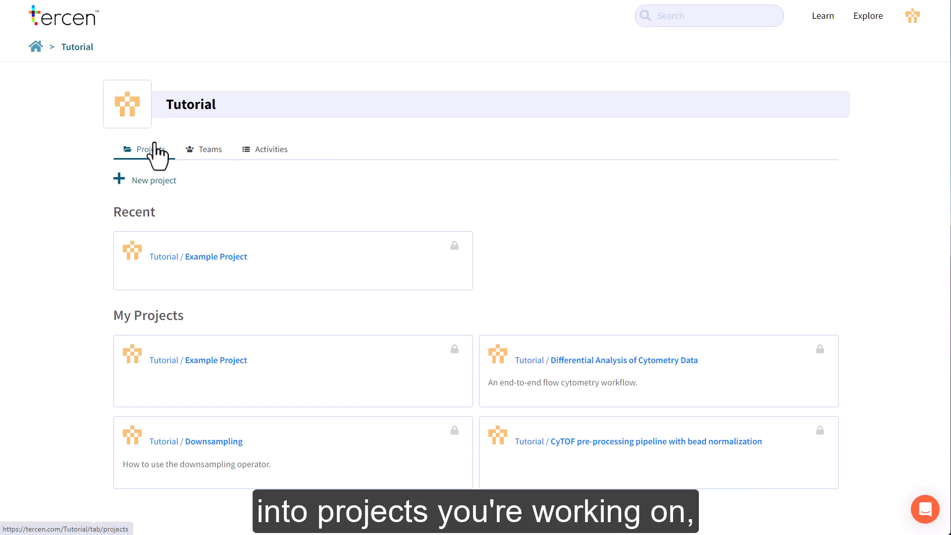
# Look through the Tutorial account's teams and activity log, and return to its projects.
pyautogui.click(206, 157)
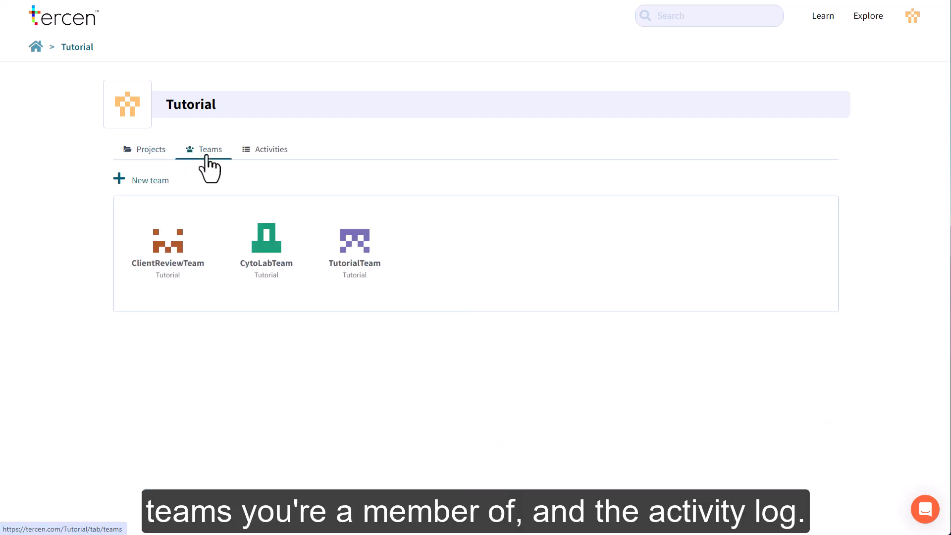
pyautogui.click(268, 151)
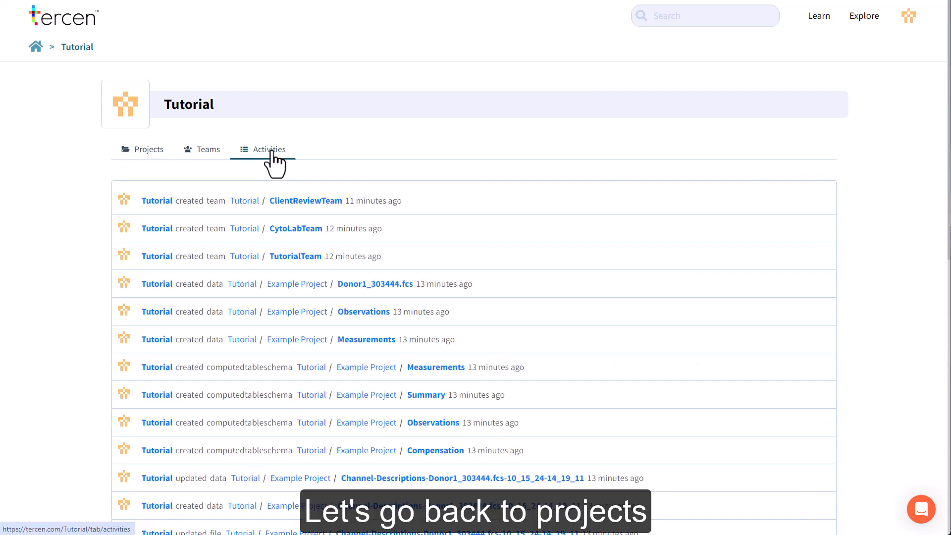
pyautogui.click(130, 154)
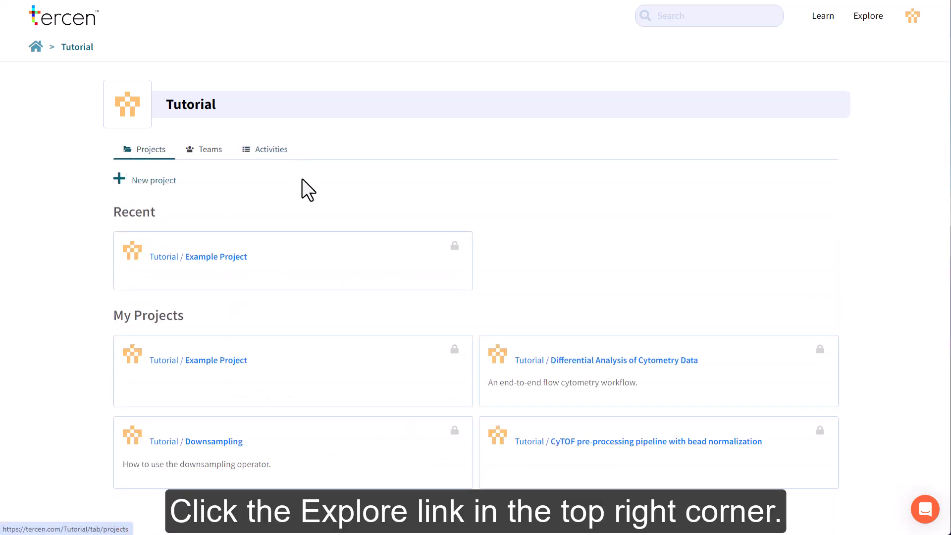
# Clone the public project Get started with Tercen as a private project named "Get started with Tercen - Video".
pyautogui.click(865, 20)
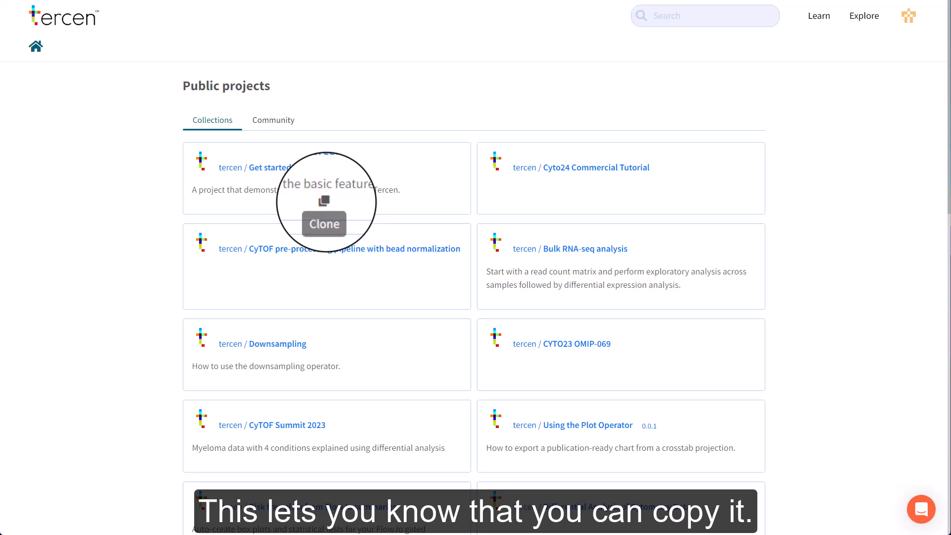
pyautogui.click(322, 213)
pyautogui.click(625, 448)
pyautogui.click(505, 169)
pyautogui.write('- Video')
pyautogui.click(378, 255)
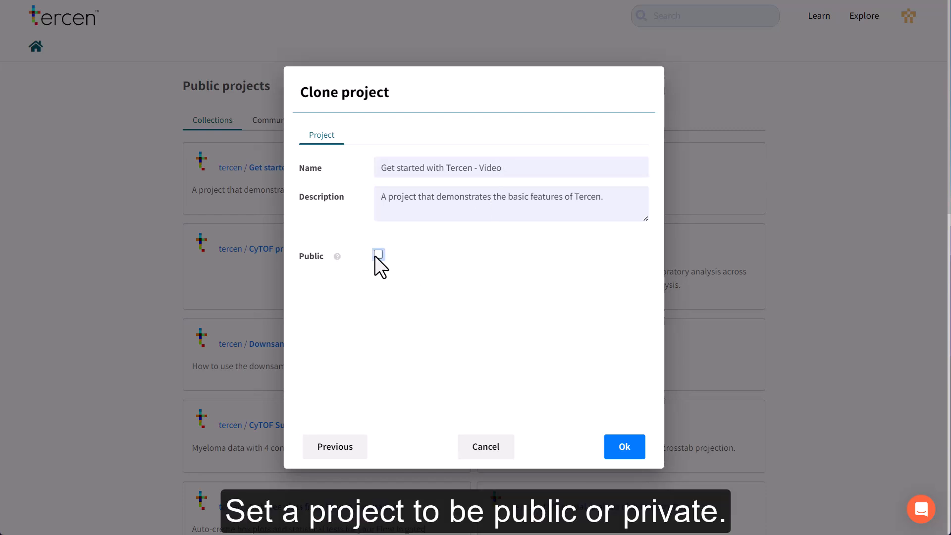
pyautogui.click(378, 254)
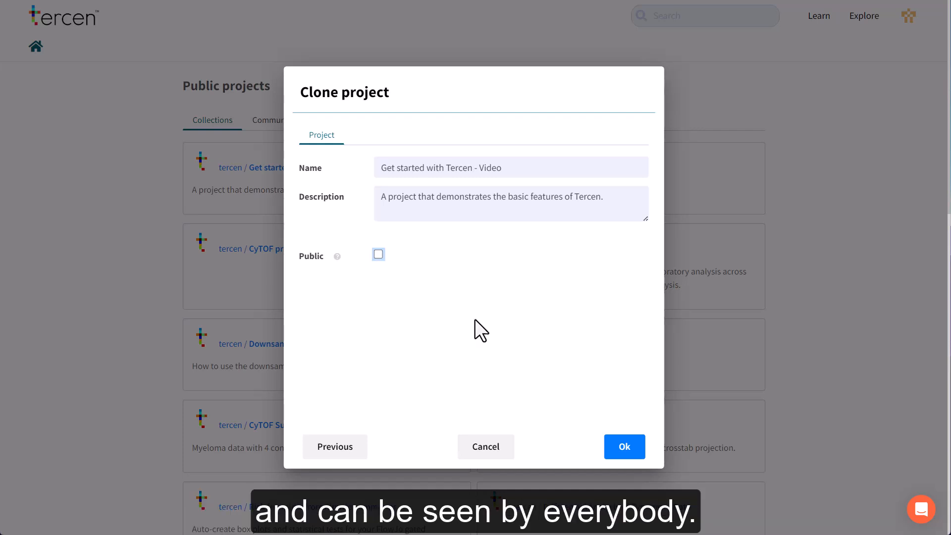
pyautogui.click(625, 447)
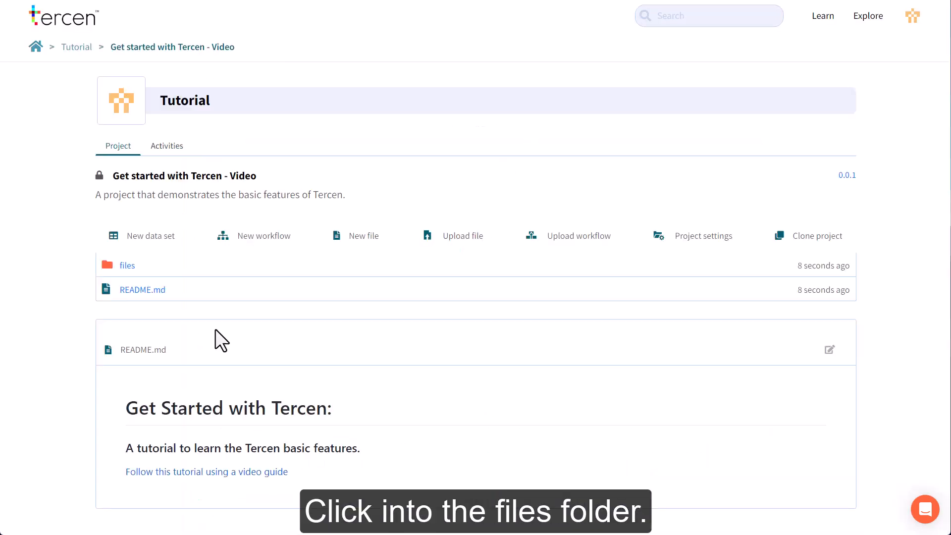
# Export the tutorial files from the project's files folder to the local drive, and delete that folder from the project.
pyautogui.click(123, 266)
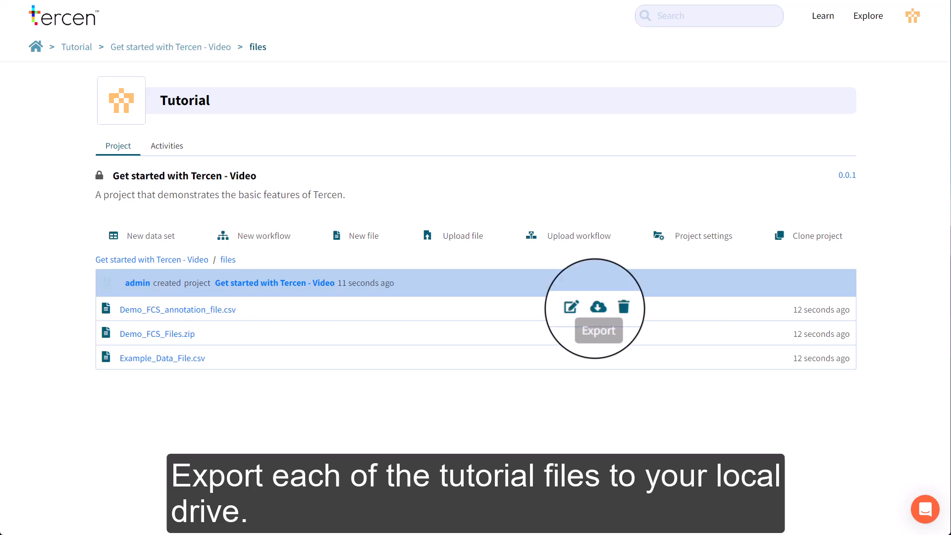
pyautogui.click(587, 307)
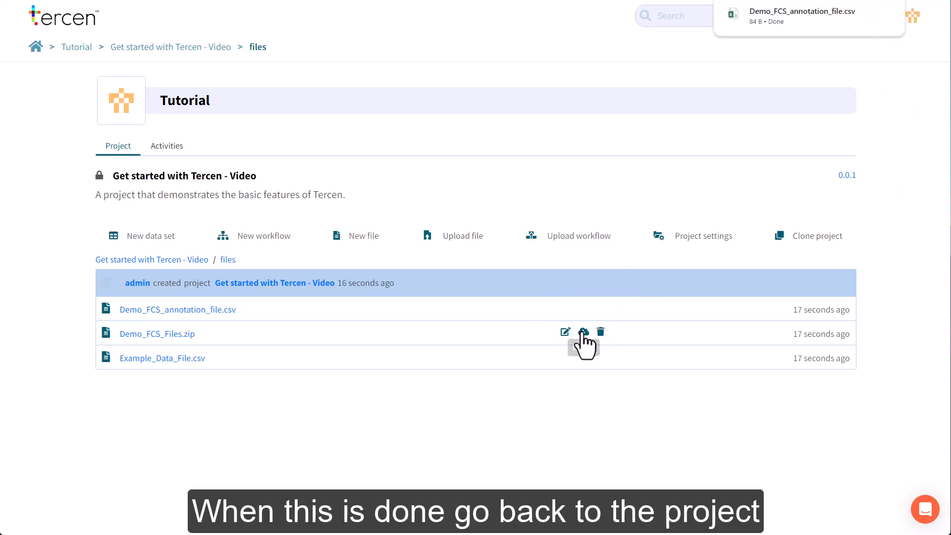
pyautogui.click(586, 357)
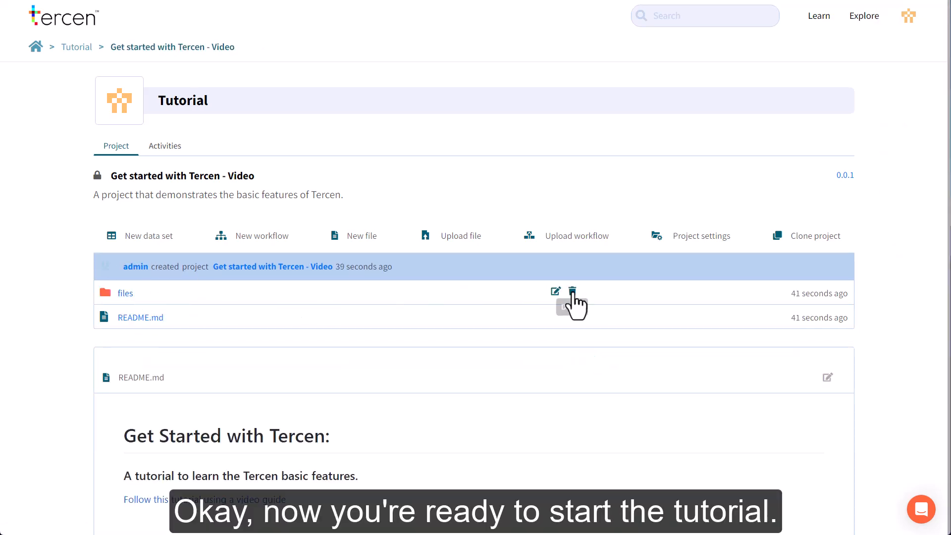
pyautogui.click(570, 291)
pyautogui.click(624, 353)
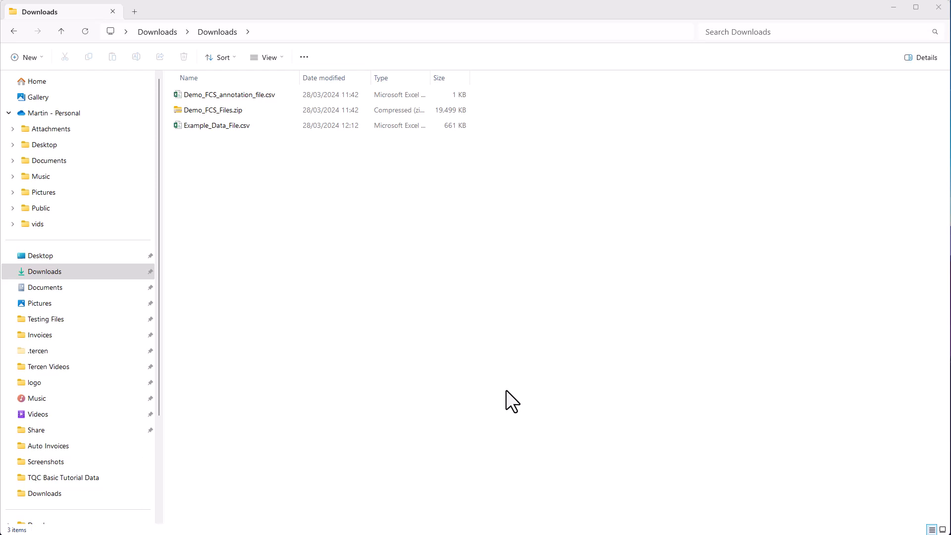
# Open the downloaded Example_Data_File.csv in Excel and examine the distinct SUBJECT_ID values.
pyautogui.doubleClick(220, 127)
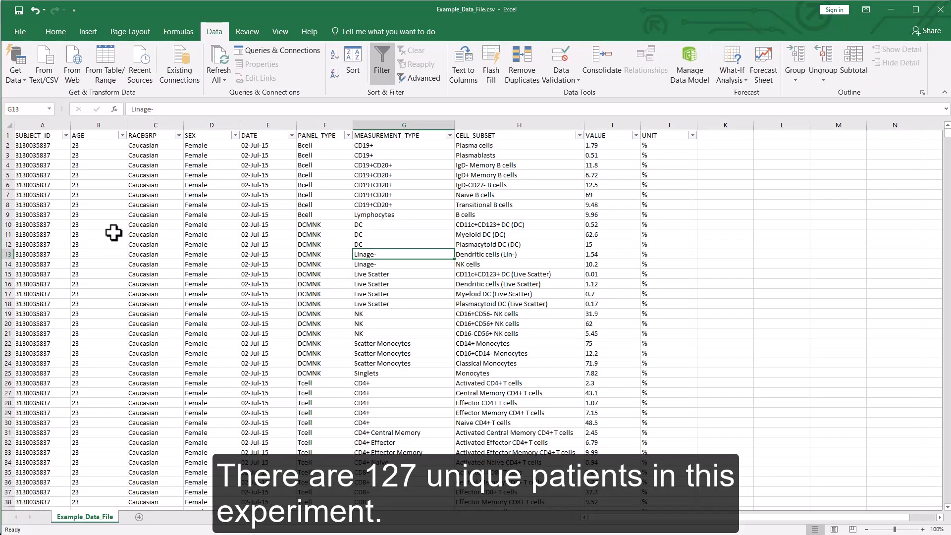
pyautogui.moveTo(71, 124); pyautogui.dragTo(178, 125)
pyautogui.click(173, 135)
pyautogui.moveTo(168, 238)
pyautogui.mouseDown()
pyautogui.moveTo(171, 285)
pyautogui.moveTo(172, 225)
pyautogui.mouseUp()
pyautogui.click(156, 338)
pyautogui.moveTo(176, 125); pyautogui.dragTo(70, 125)
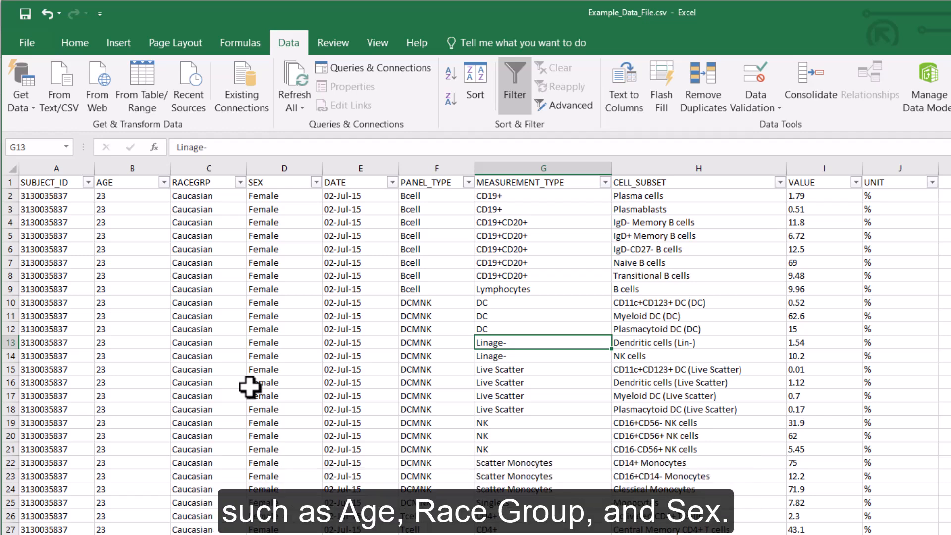
# Examine the distinct values in the SEX, PANEL_TYPE, MEASUREMENT_TYPE and CELL_SUBSET columns.
pyautogui.click(315, 182)
pyautogui.click(411, 258)
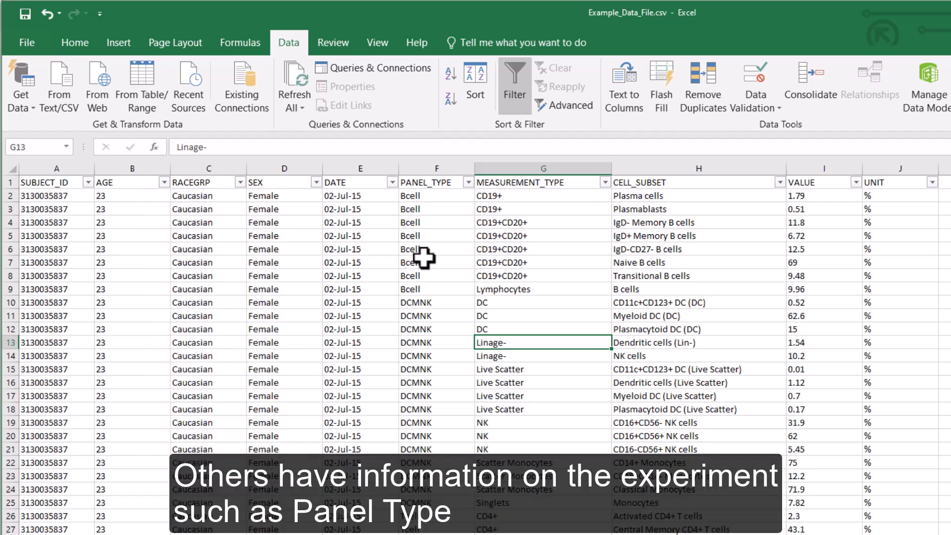
pyautogui.click(468, 183)
pyautogui.click(540, 263)
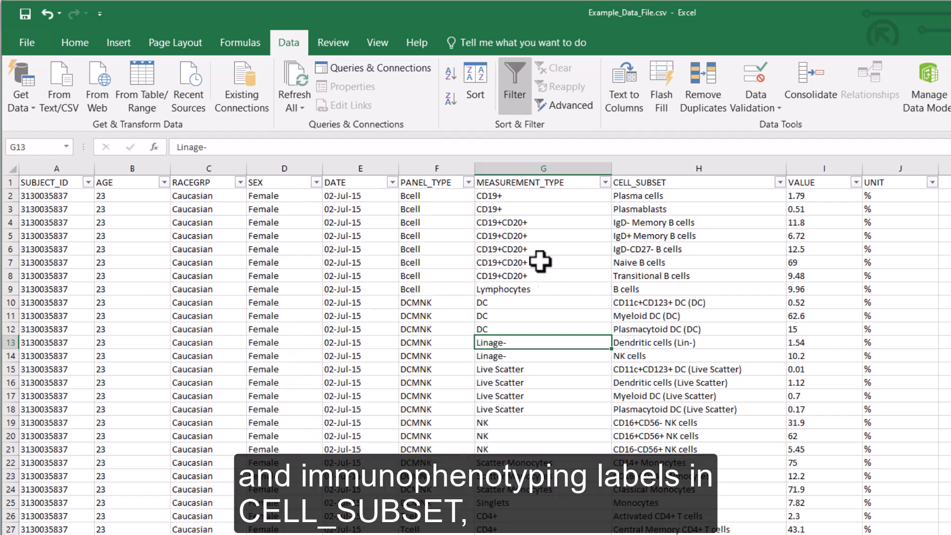
pyautogui.click(604, 182)
pyautogui.click(607, 185)
pyautogui.click(780, 182)
pyautogui.click(822, 225)
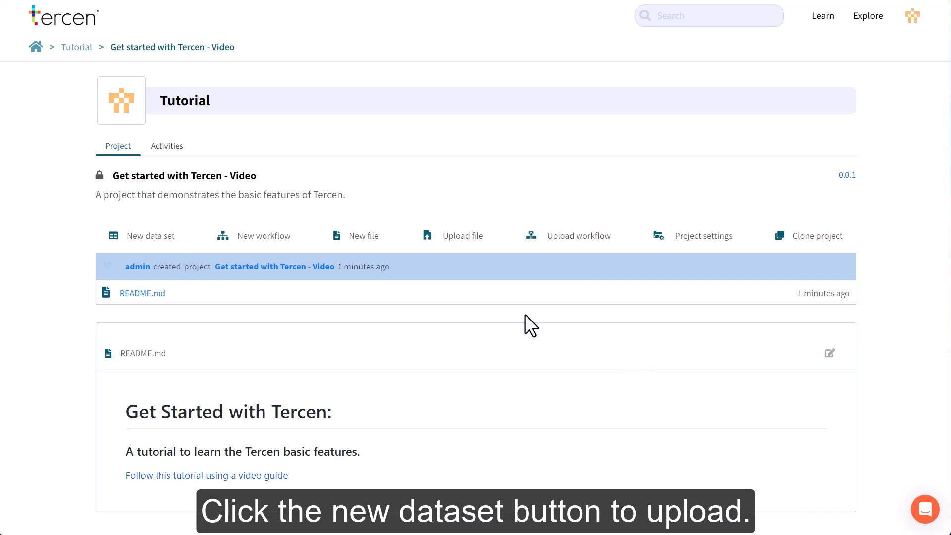
# In Tercen, import Example_Data_File.csv as a new data set using CSV (multiple files), and check the imported table.
pyautogui.click(144, 241)
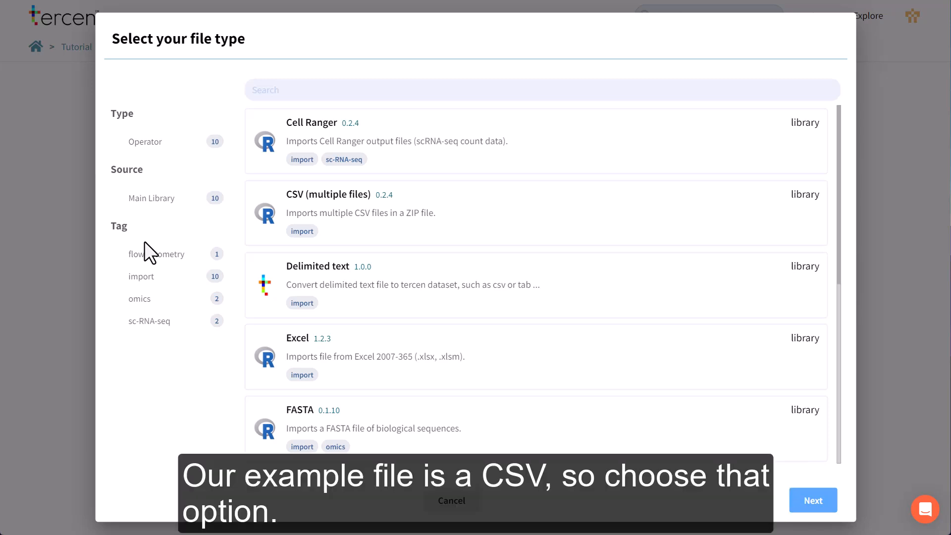
pyautogui.click(445, 231)
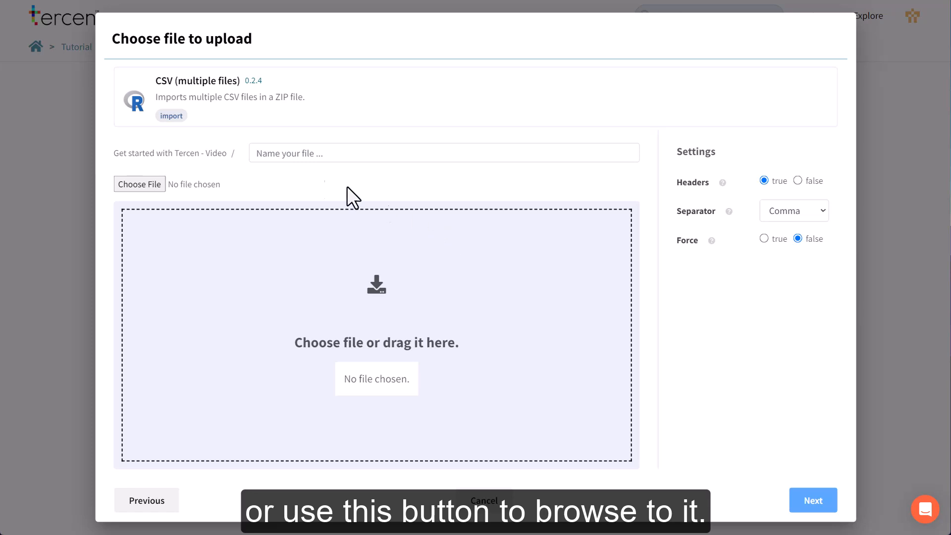
pyautogui.click(148, 182)
pyautogui.click(286, 54)
pyautogui.click(870, 466)
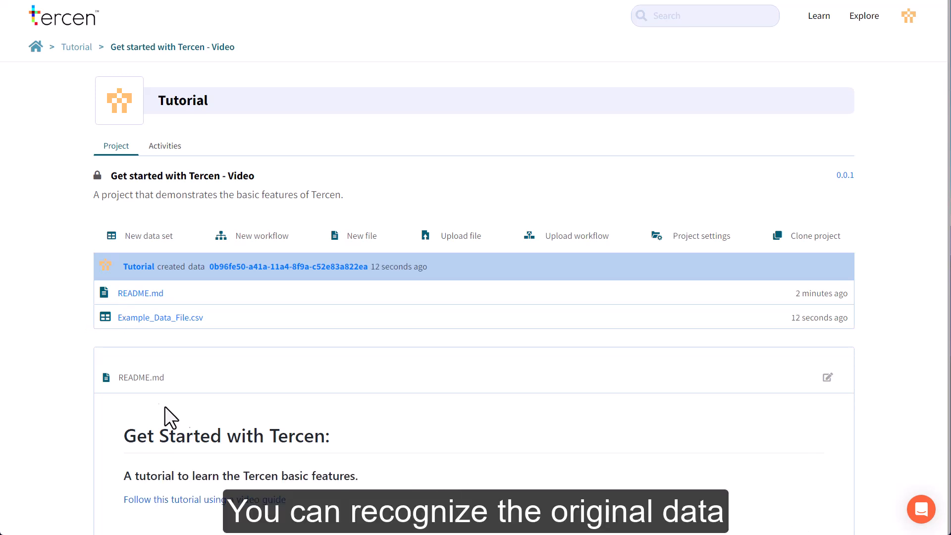
pyautogui.click(136, 319)
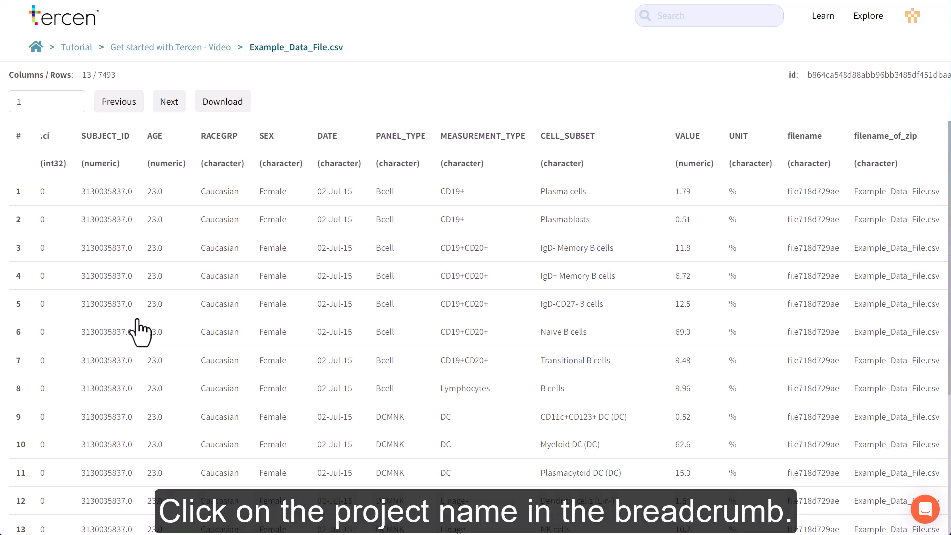
pyautogui.click(171, 48)
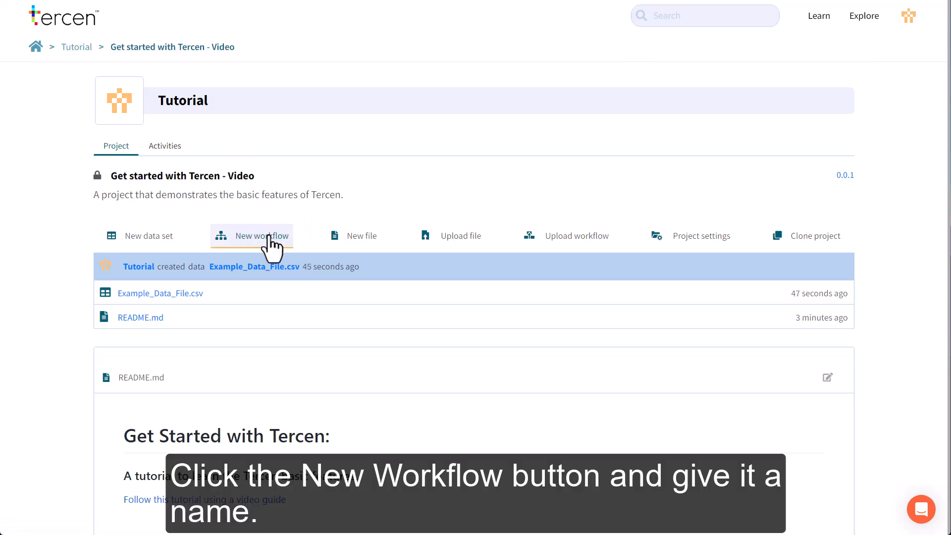
# Create a new workflow named "Example" in the project.
pyautogui.click(270, 237)
pyautogui.click(285, 104)
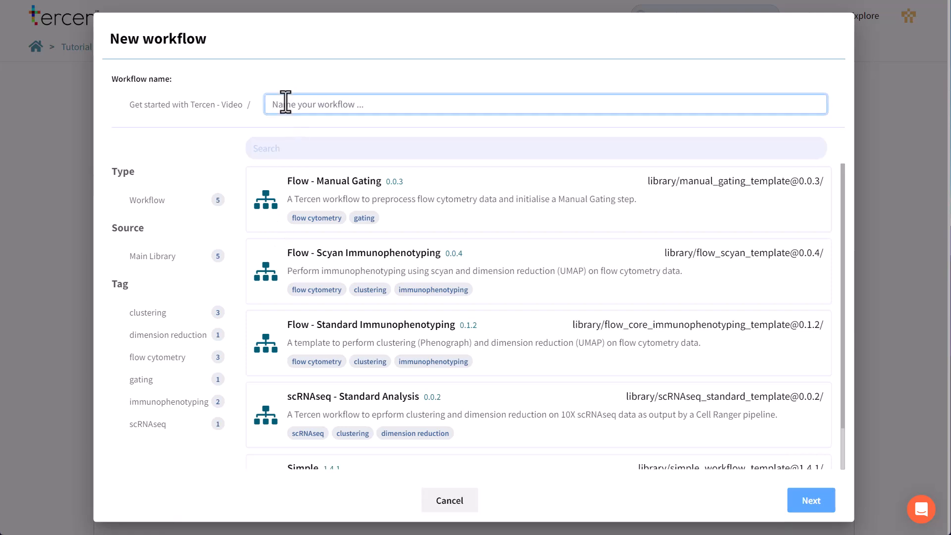
pyautogui.write('Example')
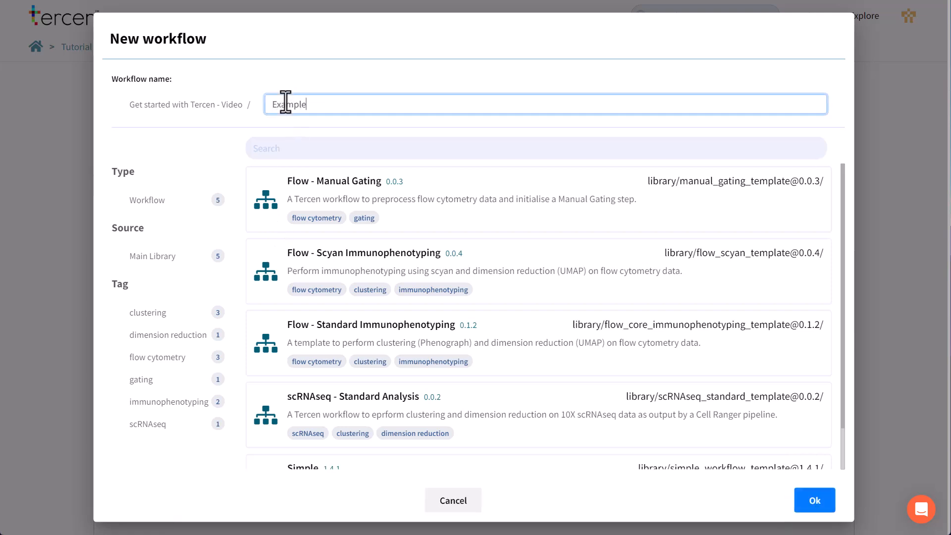
pyautogui.click(818, 501)
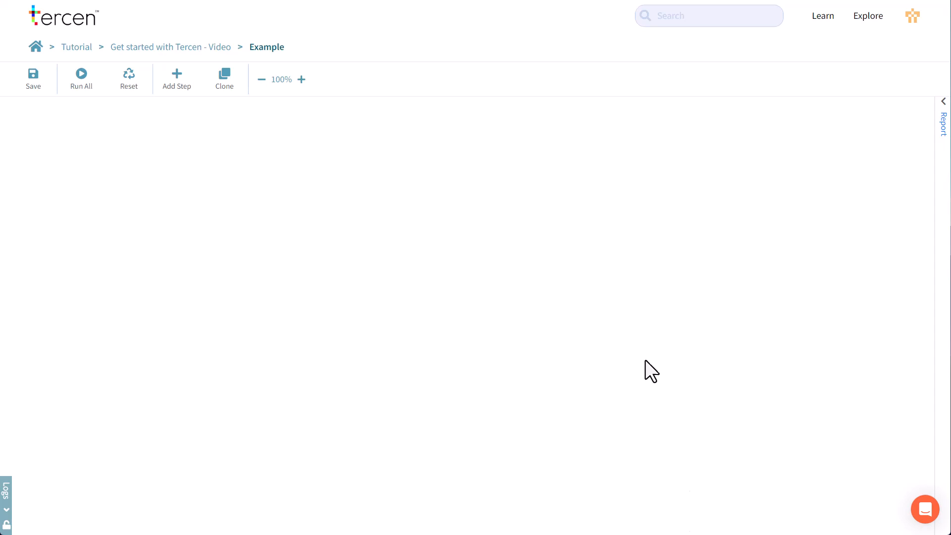
# Add a Table step to the workflow using Example_Data_File.csv from the current project.
pyautogui.click(177, 85)
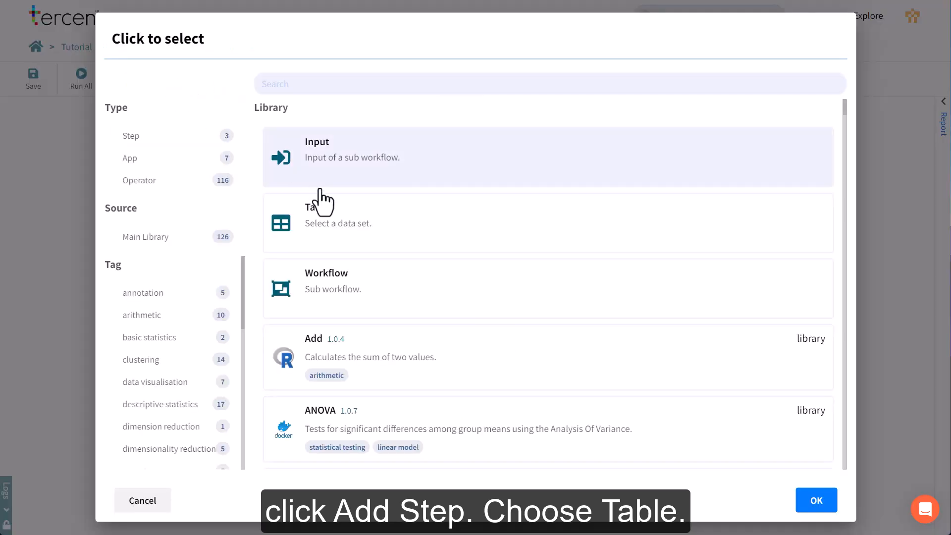
pyautogui.click(380, 226)
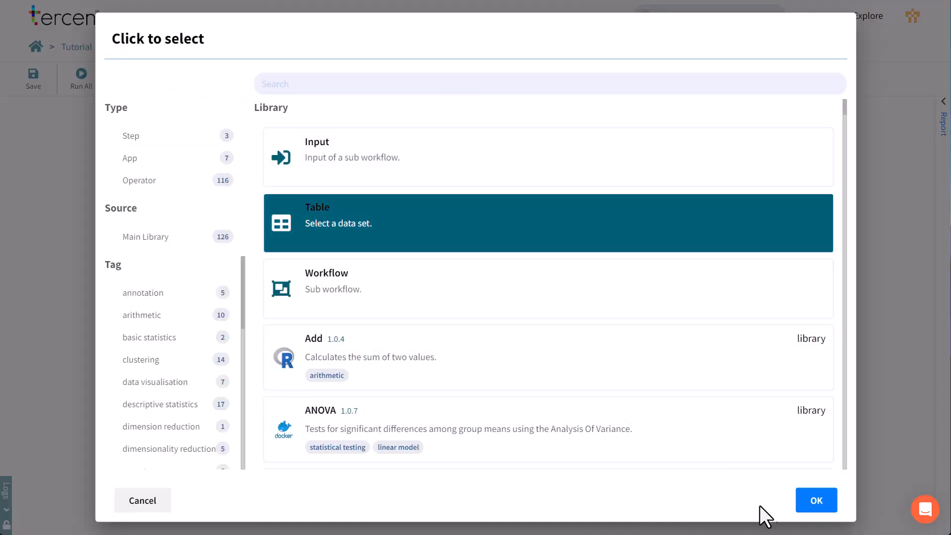
pyautogui.click(810, 501)
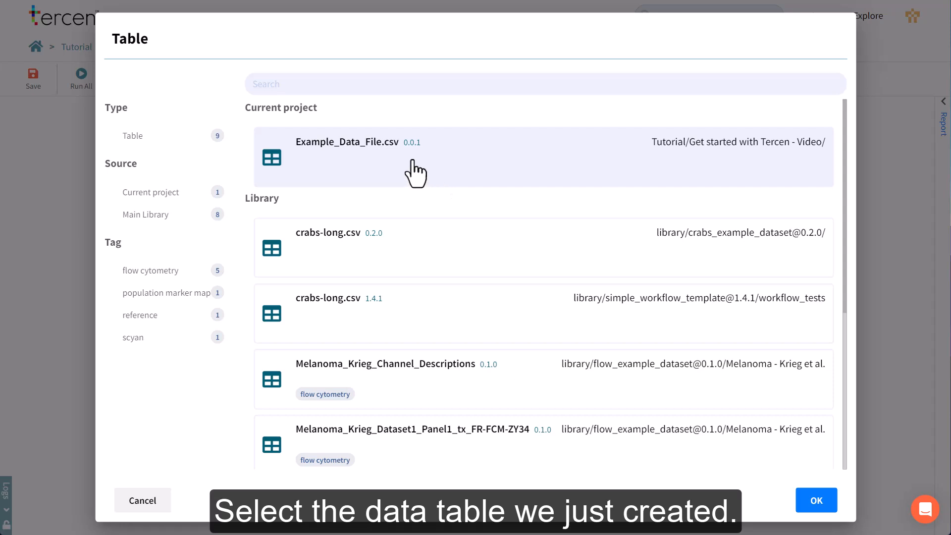
pyautogui.click(415, 169)
pyautogui.click(827, 506)
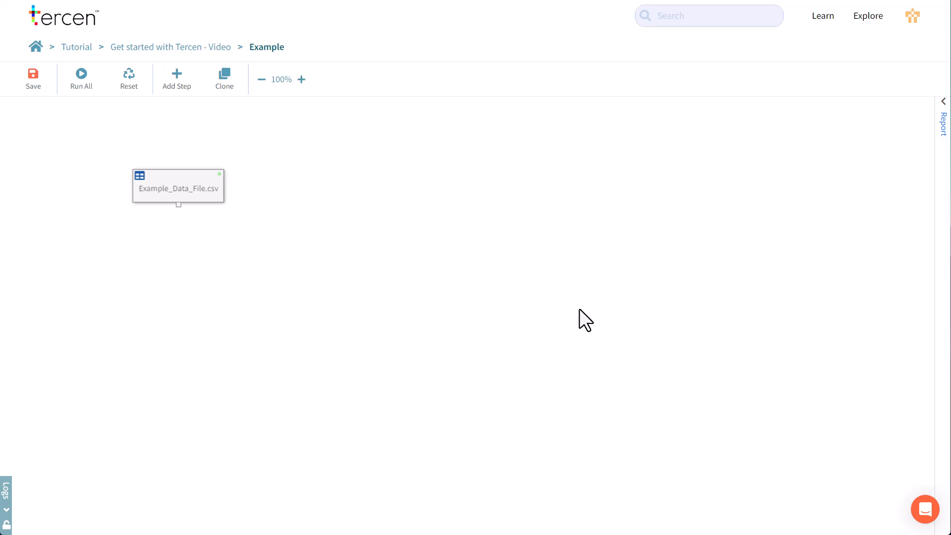
# Add a Data step linked to the Example_Data_File.csv table.
pyautogui.click(183, 189)
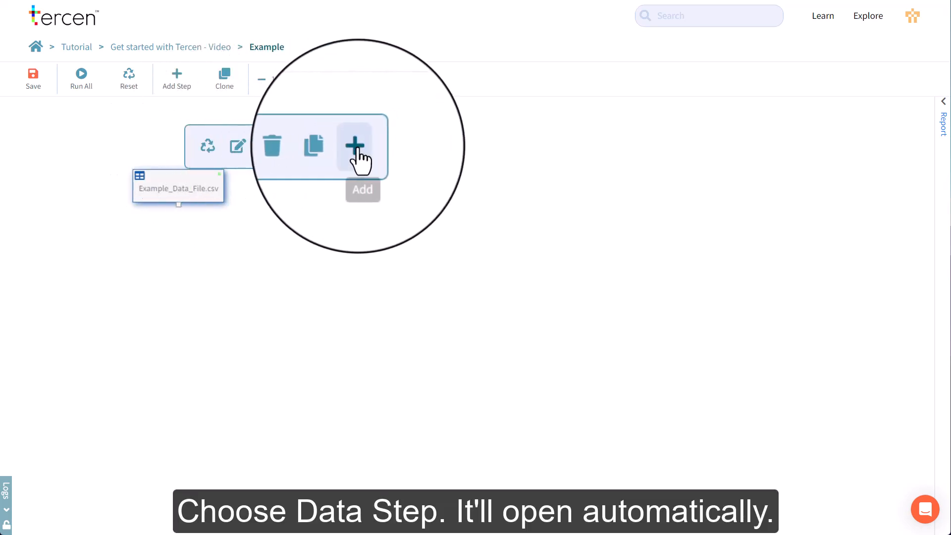
pyautogui.click(357, 149)
pyautogui.click(550, 168)
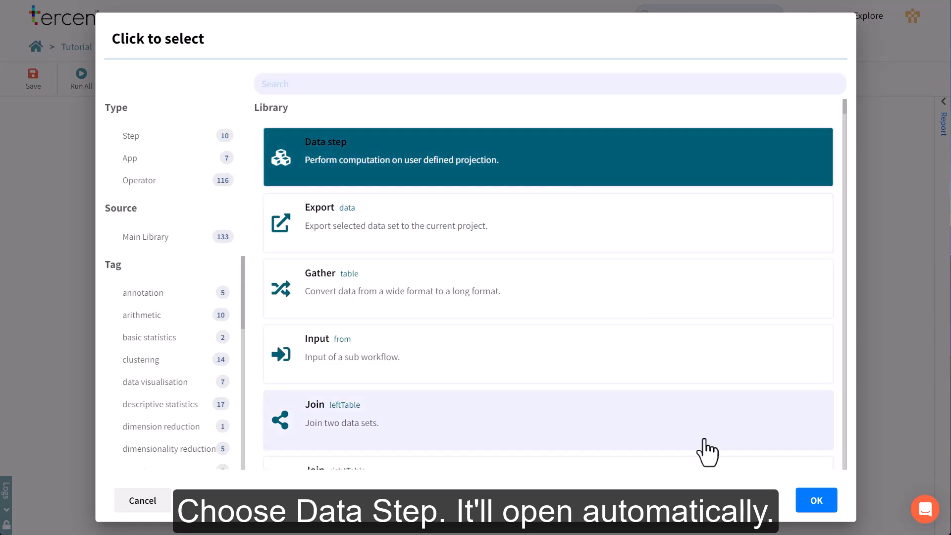
pyautogui.click(807, 507)
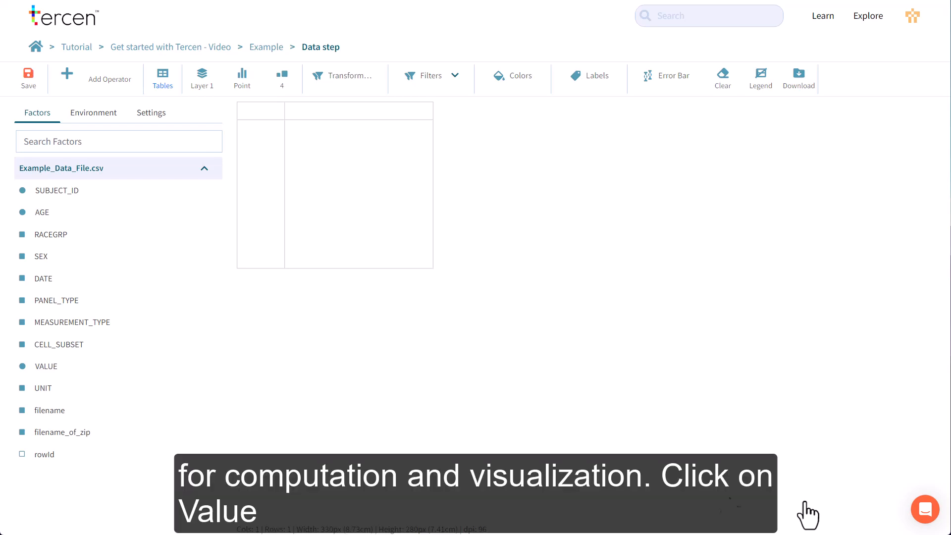
# Project the VALUE factor onto the y-axis and CELL_SUBSET onto the x-axis of the data step's crosstab.
pyautogui.moveTo(53, 367); pyautogui.dragTo(362, 365)
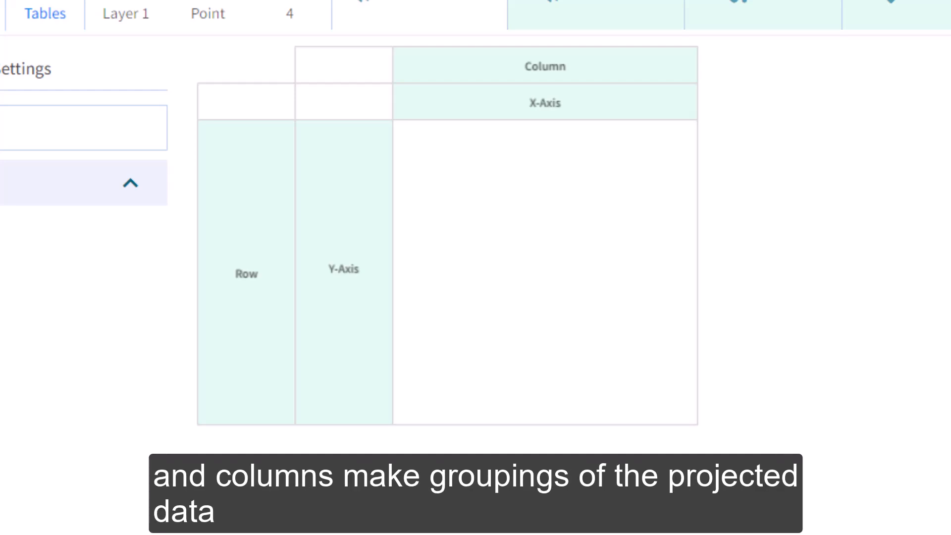
pyautogui.moveTo(361, 365); pyautogui.dragTo(322, 249)
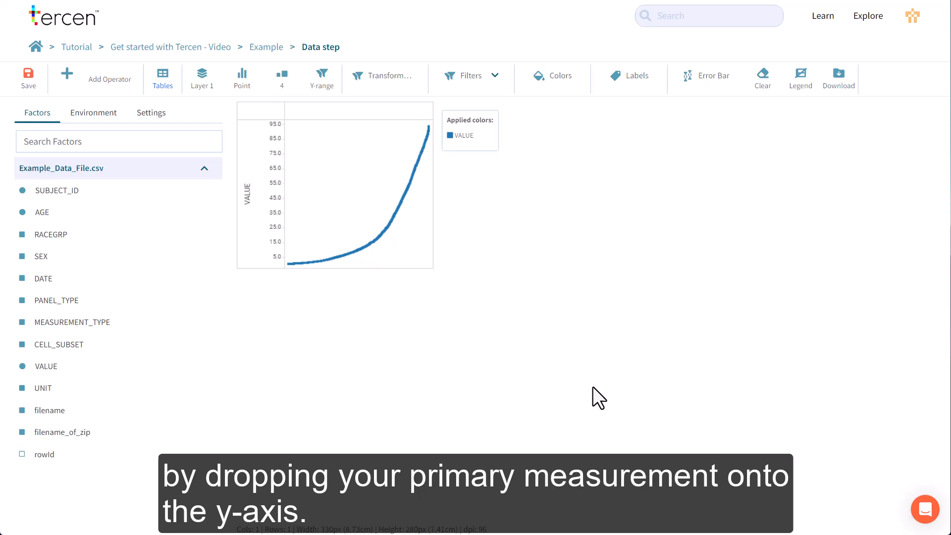
pyautogui.moveTo(104, 346); pyautogui.dragTo(426, 126)
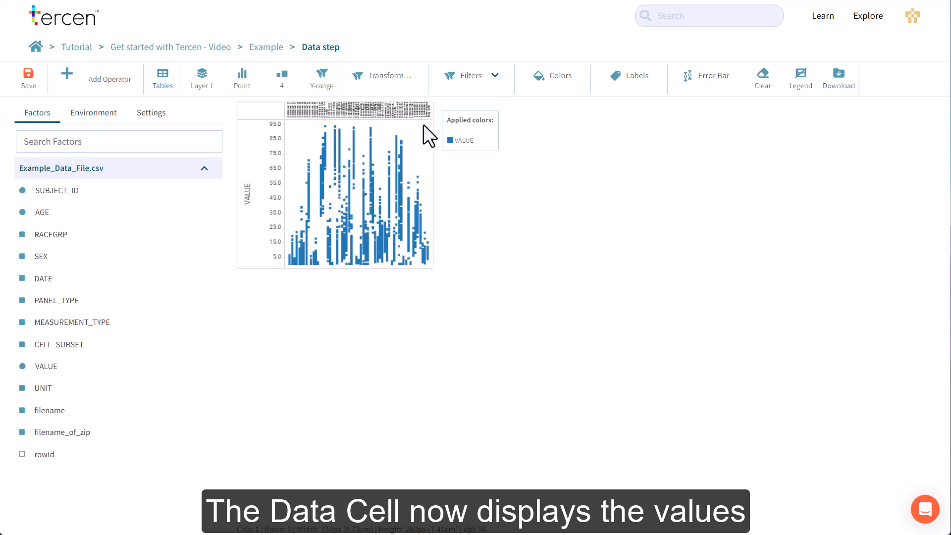
# Increase the height of the graph's CELL_SUBSET header and widen the graph to about 936 px.
pyautogui.moveTo(254, 119); pyautogui.dragTo(256, 203)
pyautogui.moveTo(432, 123); pyautogui.dragTo(792, 146)
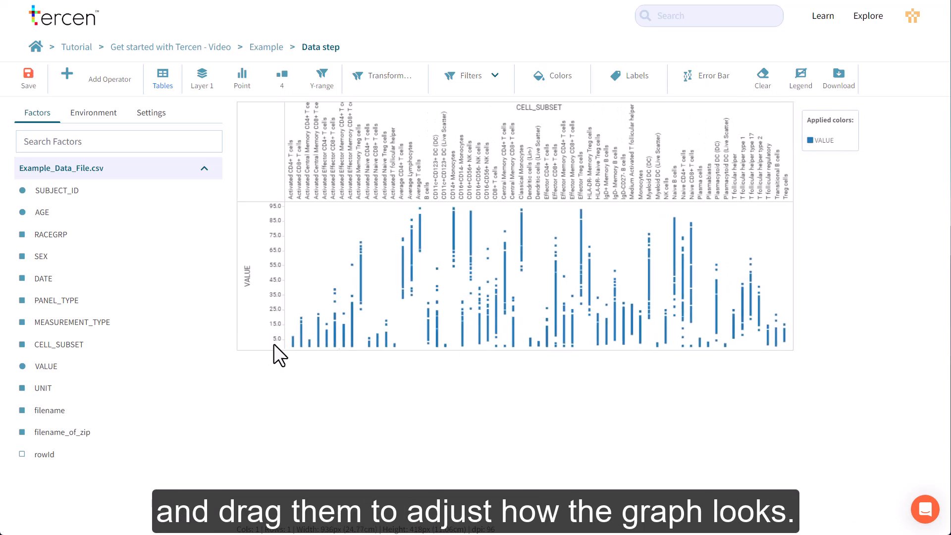
# Adjust the graph's height and zoom the crosstab in and out.
pyautogui.moveTo(262, 350); pyautogui.dragTo(498, 430)
pyautogui.keyDown('ctrl'); pyautogui.scroll(8, 854, 401); pyautogui.keyUp('ctrl')
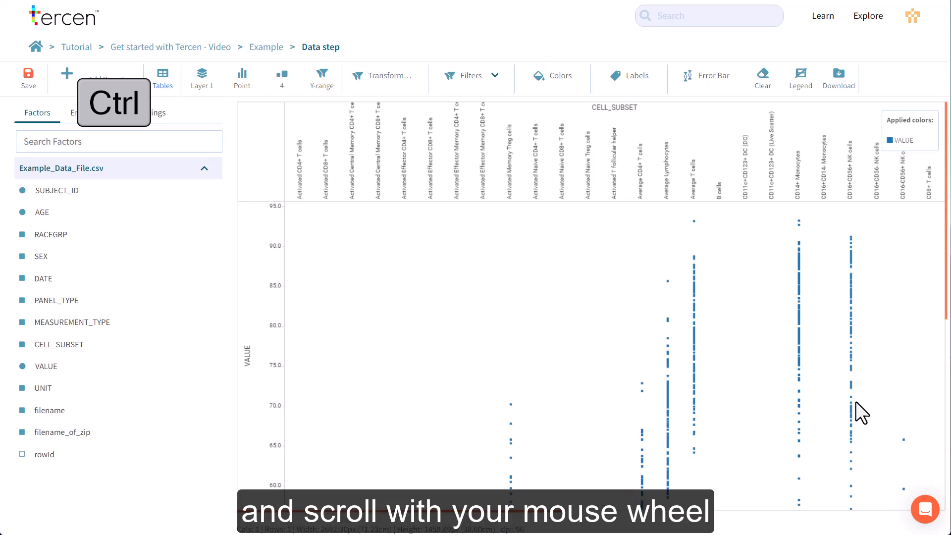
pyautogui.keyDown('ctrl'); pyautogui.scroll(-6, 855, 401); pyautogui.keyUp('ctrl')
pyautogui.keyDown('ctrl'); pyautogui.scroll(-5, 854, 401); pyautogui.keyUp('ctrl')
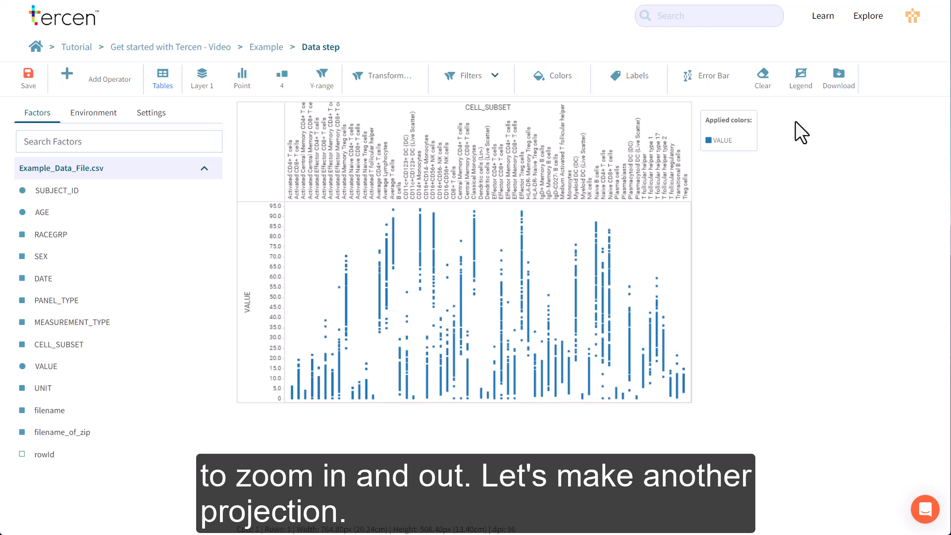
# Clear the crosstab and project VALUE onto the y-axis with SEX as the column grouping.
pyautogui.click(763, 83)
pyautogui.click(632, 353)
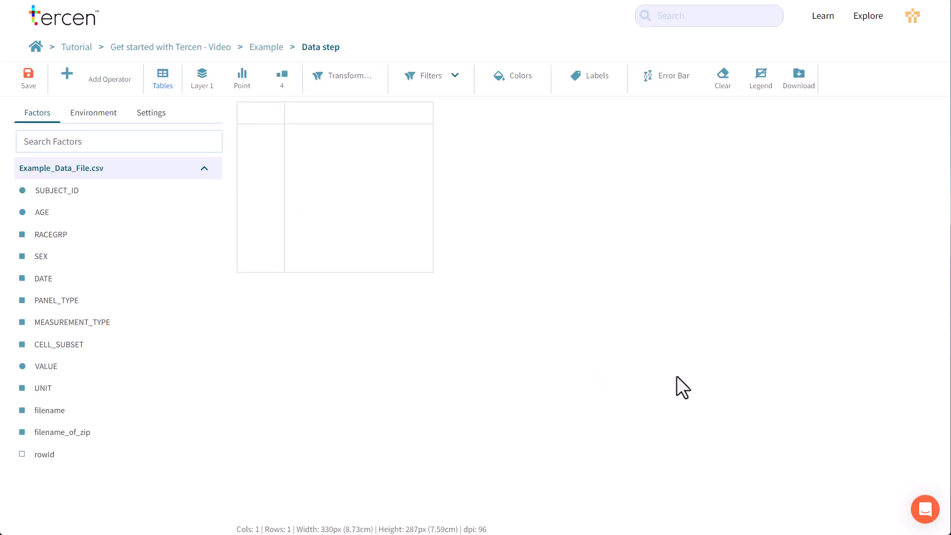
pyautogui.moveTo(97, 377); pyautogui.dragTo(261, 198)
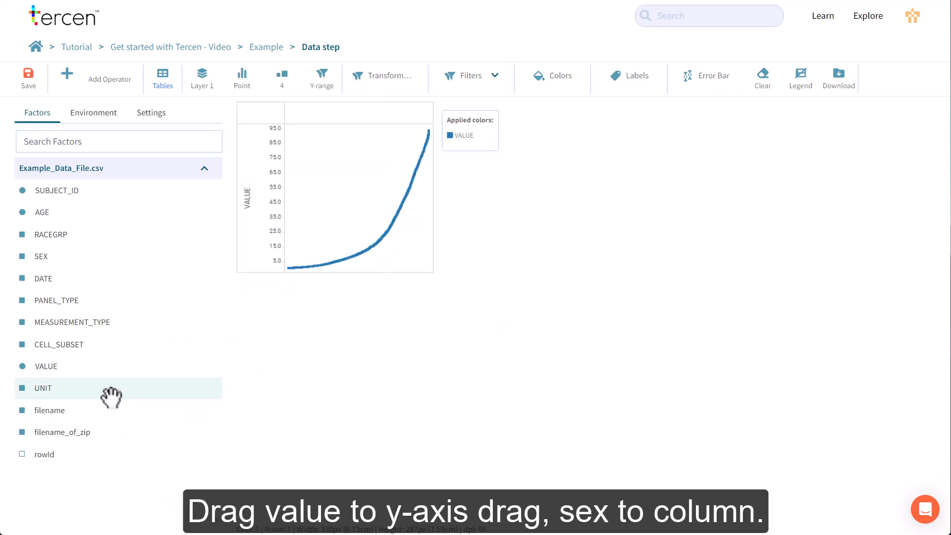
pyautogui.moveTo(69, 262); pyautogui.dragTo(464, 193)
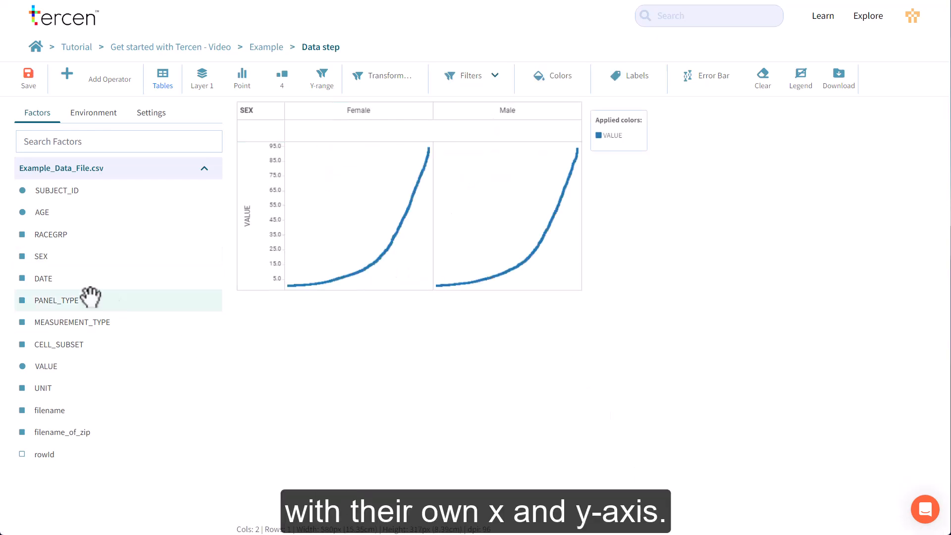
# Add AGE below SEX in the columns and group the rows by PANEL_TYPE followed by CELL_SUBSET.
pyautogui.moveTo(55, 214); pyautogui.dragTo(528, 108)
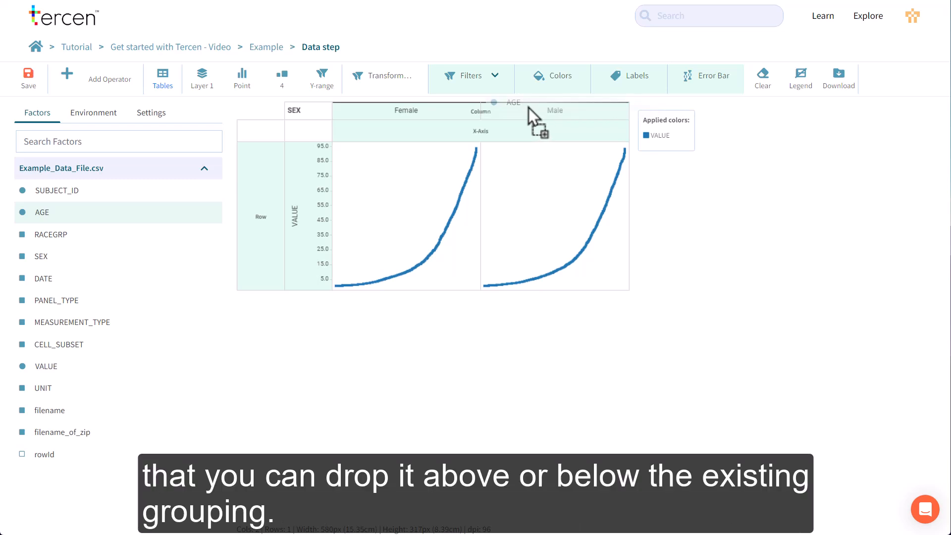
pyautogui.moveTo(527, 108); pyautogui.dragTo(527, 115)
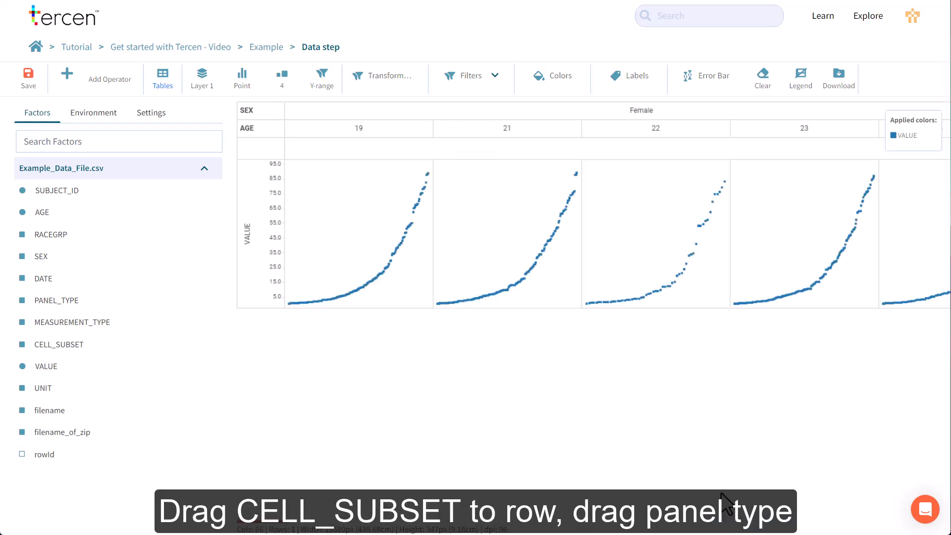
pyautogui.moveTo(77, 349); pyautogui.dragTo(272, 263)
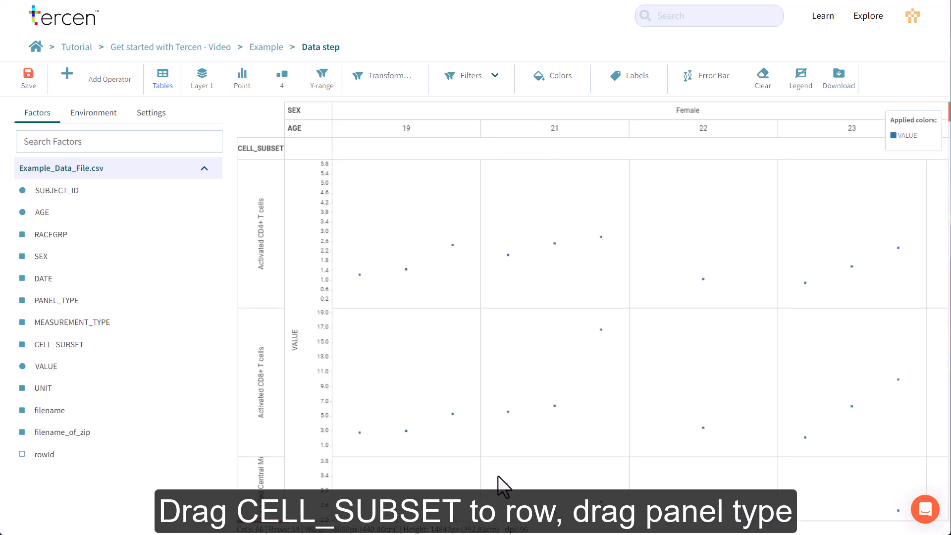
pyautogui.moveTo(114, 298); pyautogui.dragTo(254, 297)
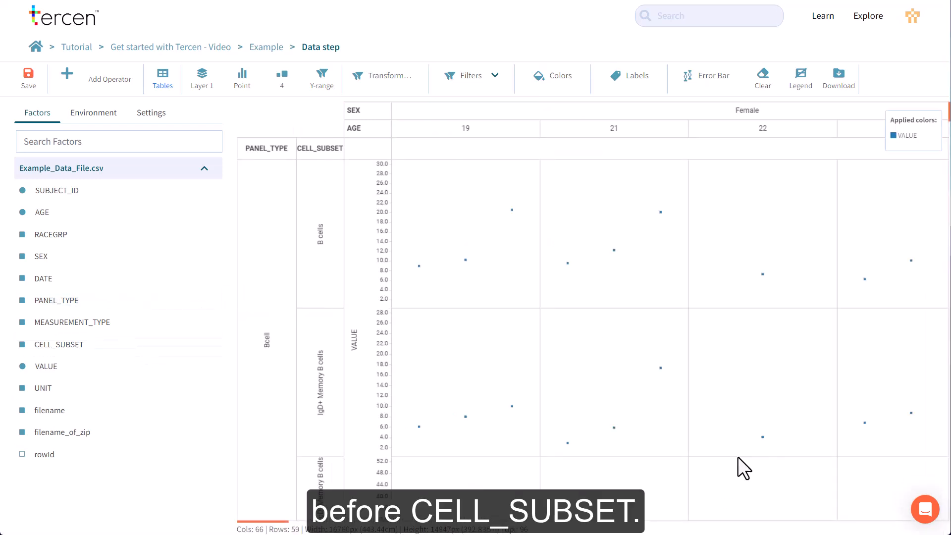
# Shrink the crosstab's column widths and row heights, and add SUBJECT_ID below AGE in the columns.
pyautogui.moveTo(539, 124); pyautogui.dragTo(424, 117)
pyautogui.moveTo(307, 308); pyautogui.dragTo(325, 193)
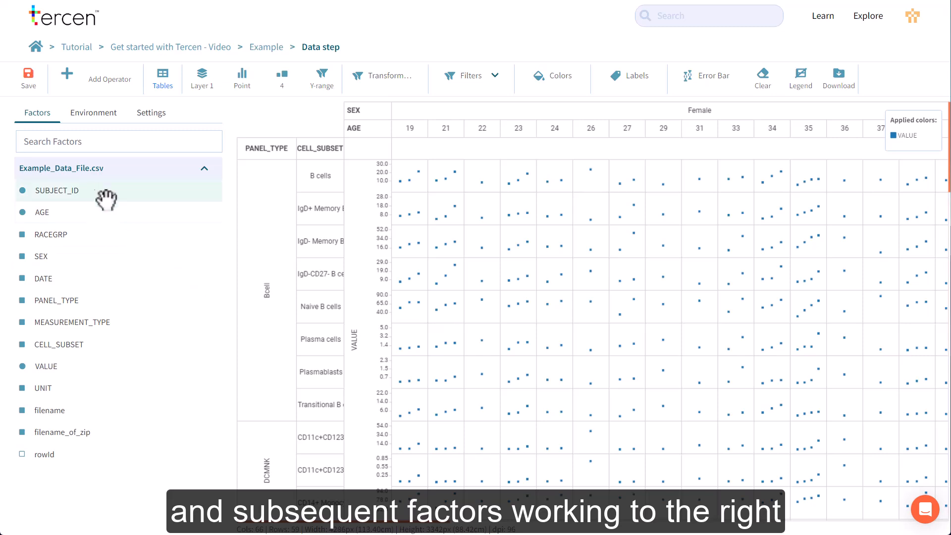
pyautogui.moveTo(97, 188); pyautogui.dragTo(579, 144)
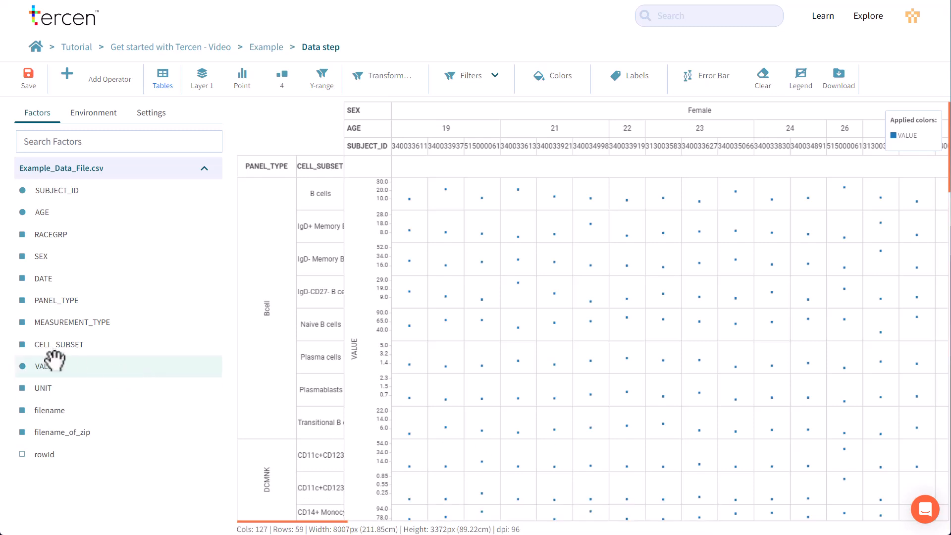
# Color the data points by VALUE and change the chart style to heatmap.
pyautogui.moveTo(52, 365); pyautogui.dragTo(568, 76)
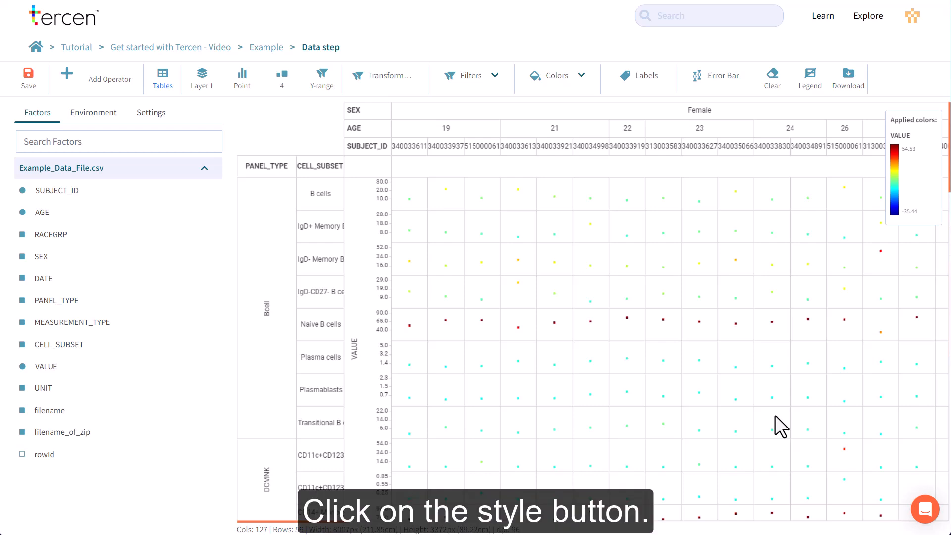
pyautogui.click(242, 82)
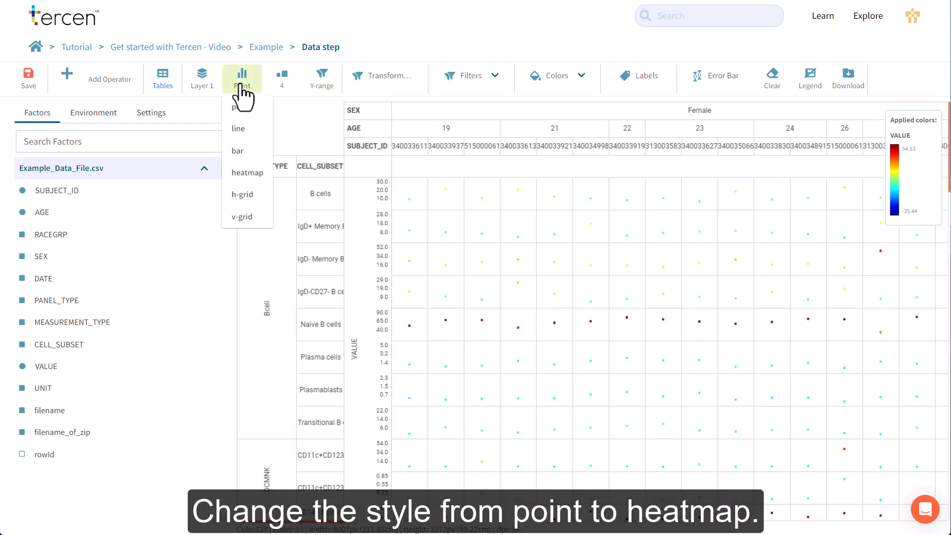
pyautogui.click(247, 173)
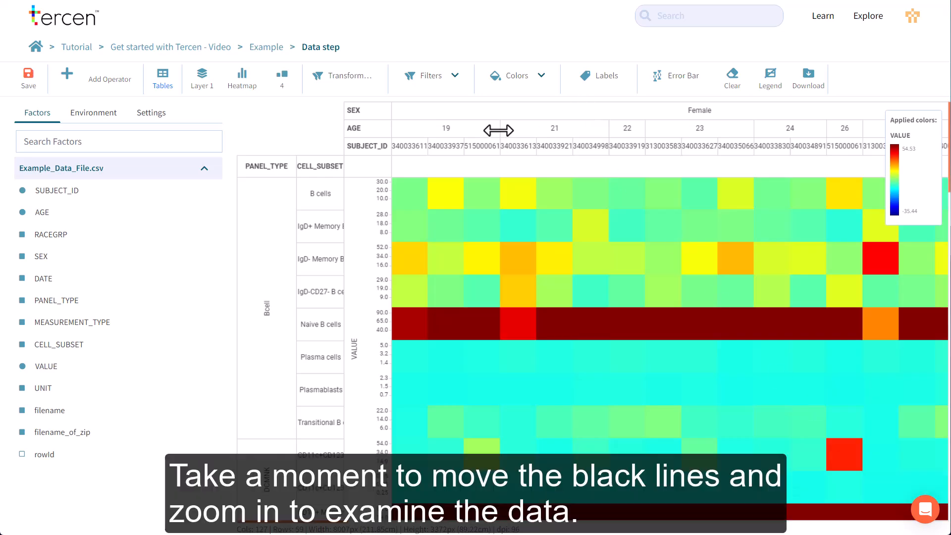
# Shrink the heatmap's cells to an overall size of about 1077 by 835 px and save the data step.
pyautogui.moveTo(498, 146); pyautogui.dragTo(397, 154)
pyautogui.moveTo(310, 208); pyautogui.dragTo(314, 182)
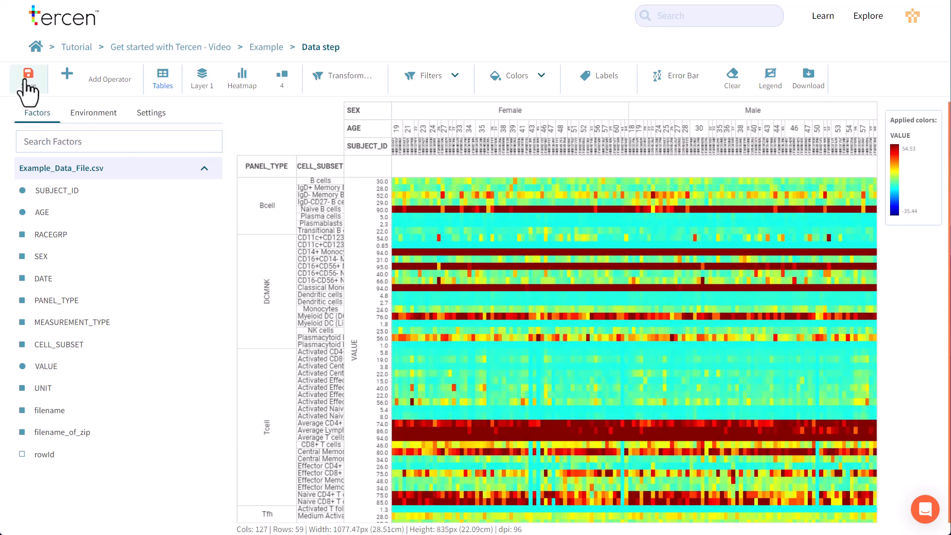
pyautogui.click(25, 80)
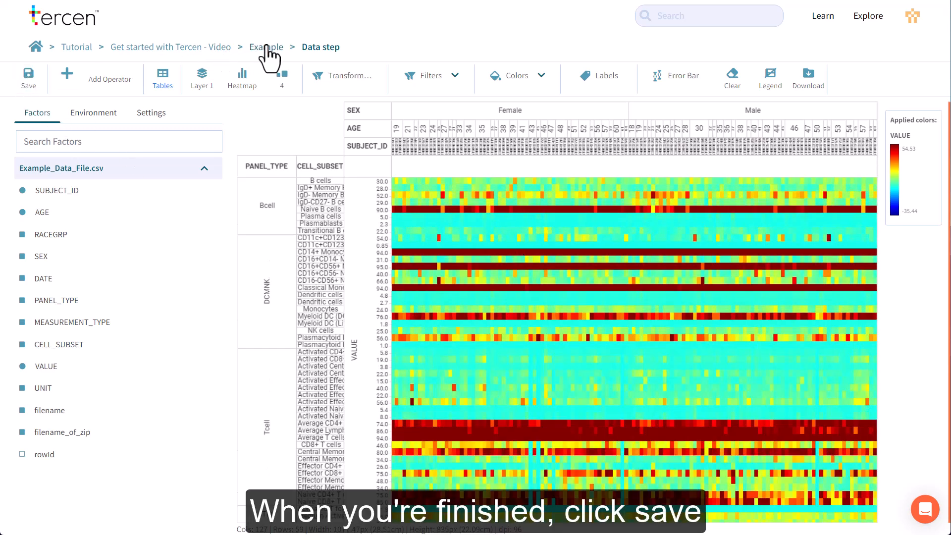
# Return to the Example workflow and rename the Data step as Heatmap.
pyautogui.click(266, 47)
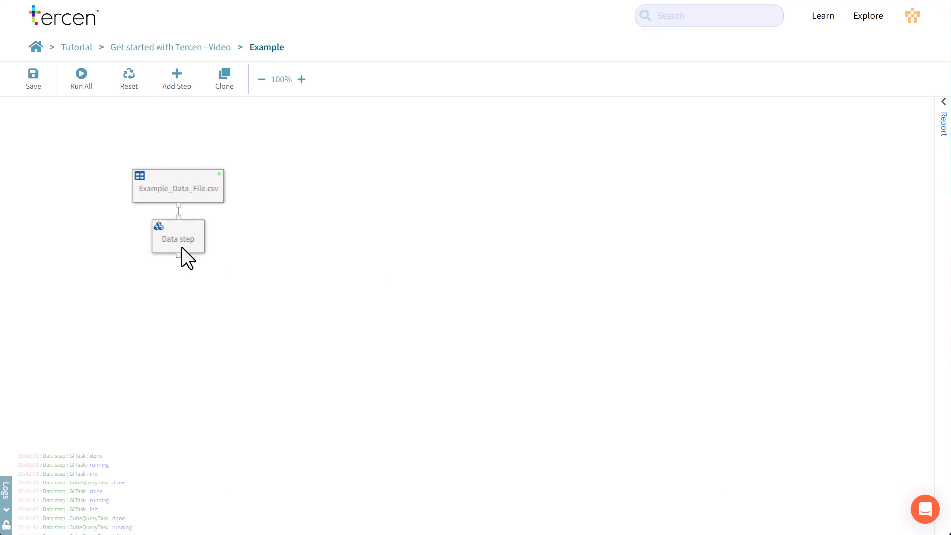
pyautogui.click(181, 244)
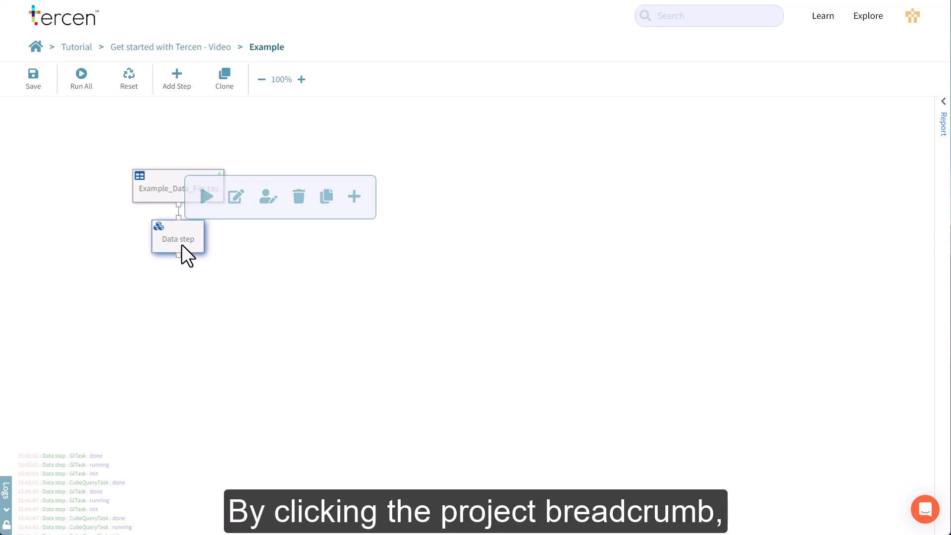
pyautogui.click(268, 196)
pyautogui.moveTo(404, 221); pyautogui.dragTo(324, 218)
pyautogui.write('He')
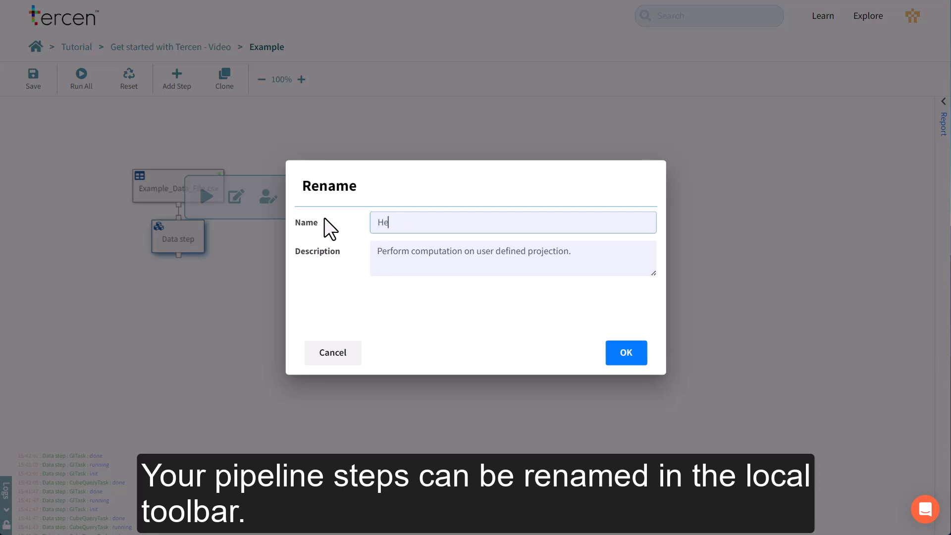
pyautogui.write('atmap')
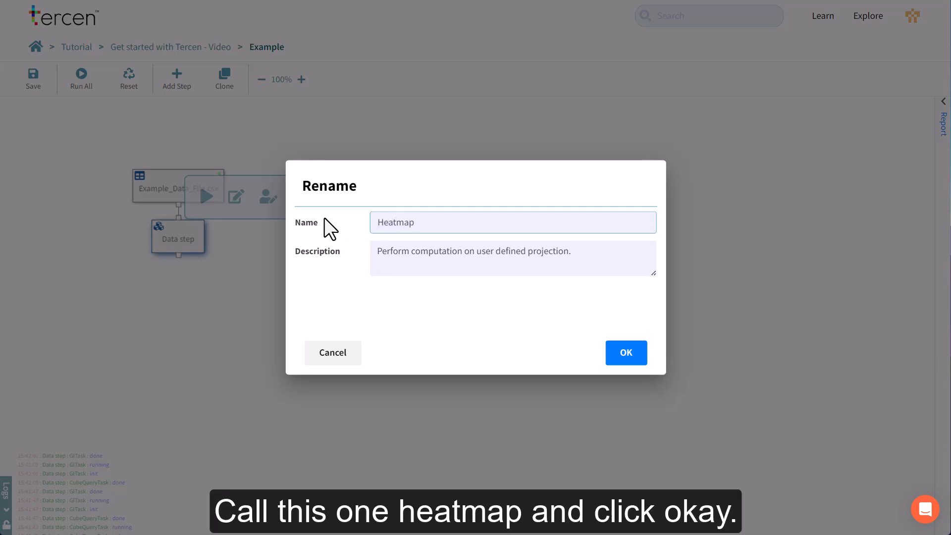
pyautogui.click(641, 358)
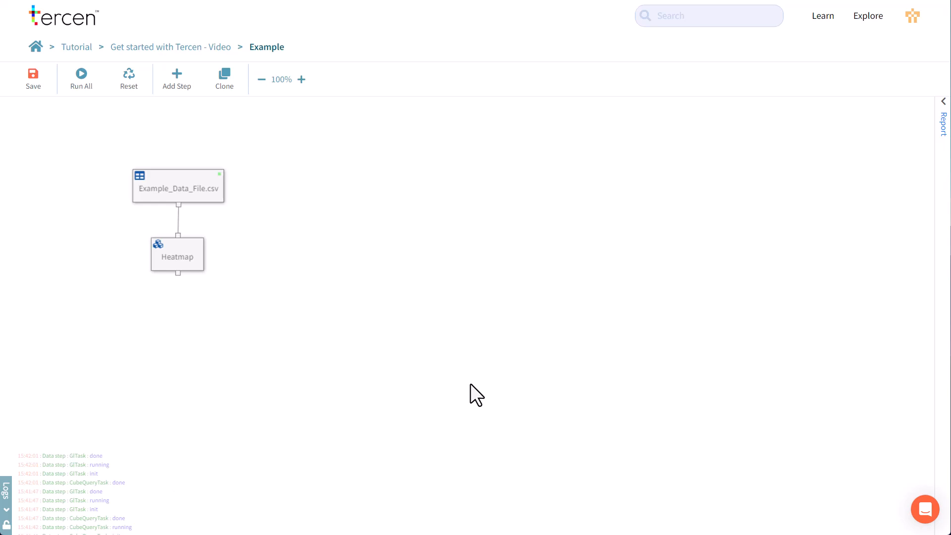
# Add the Mean and SD operator from the library as a new step linked to the Example_Data_File.csv table.
pyautogui.click(204, 188)
pyautogui.click(356, 147)
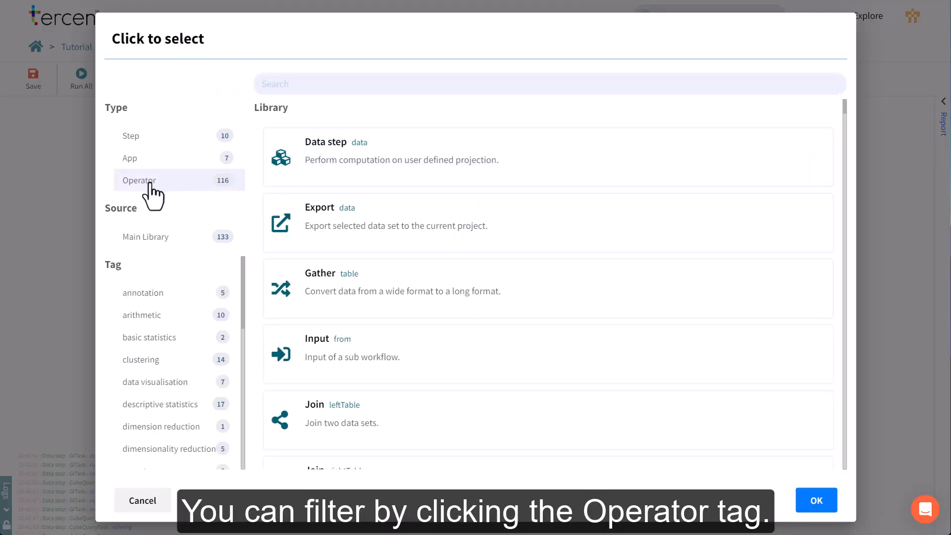
pyautogui.click(148, 181)
pyautogui.click(291, 84)
pyautogui.write('mean and')
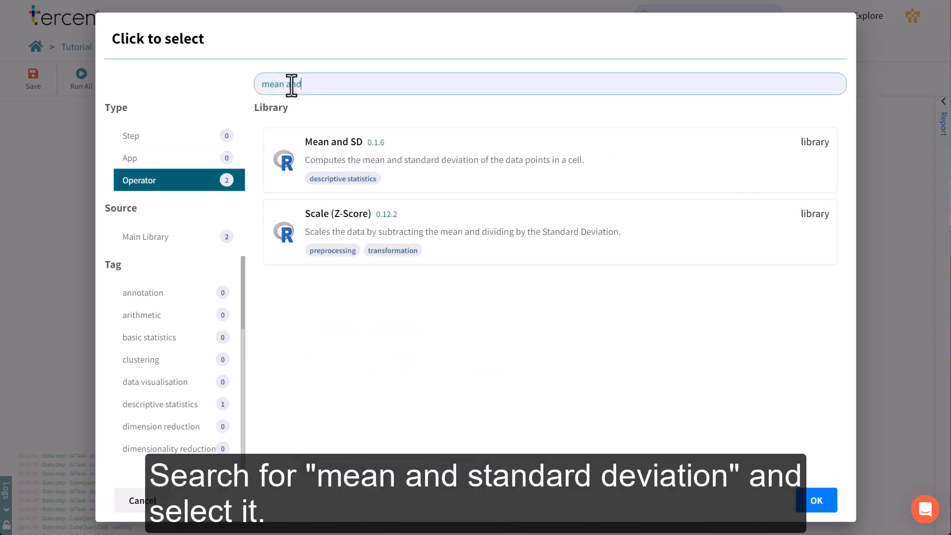
pyautogui.click(349, 130)
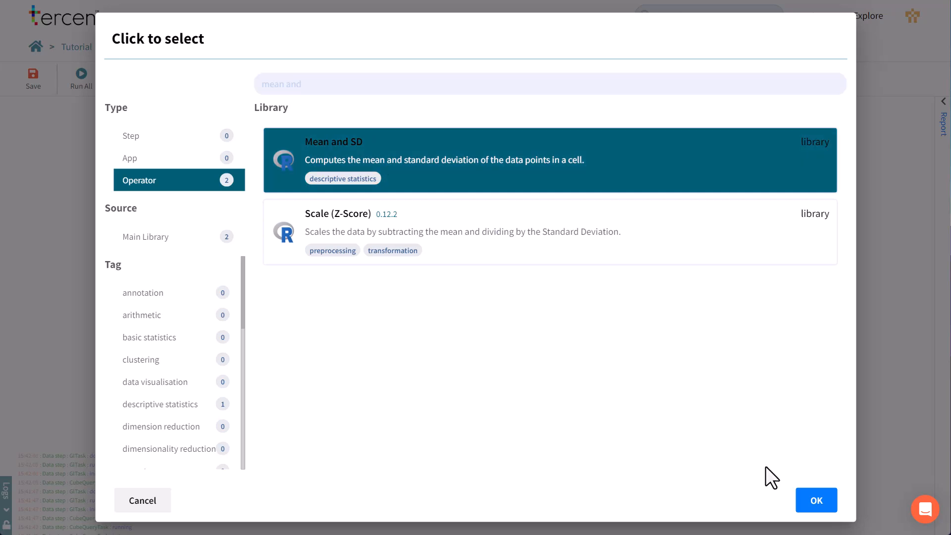
pyautogui.click(816, 500)
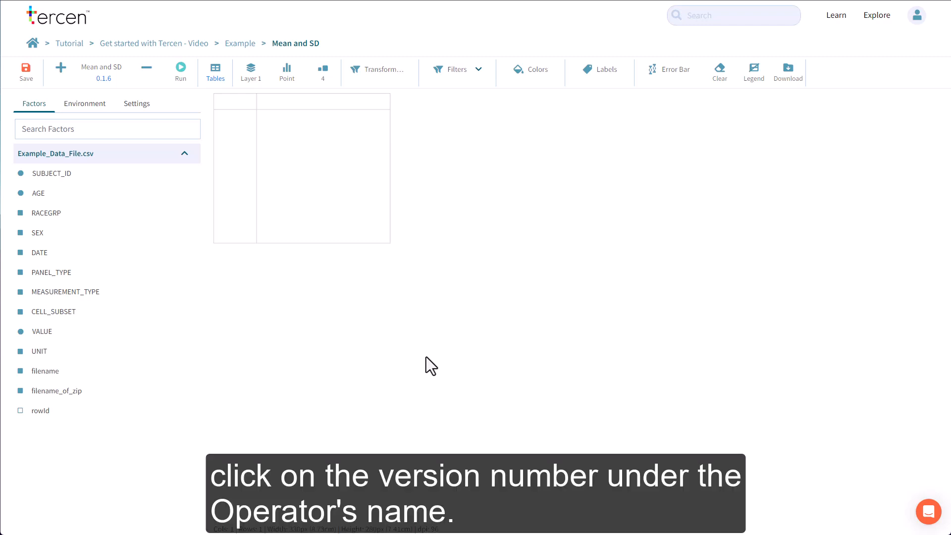
# Open the Mean and SD operator's GitHub repository and read its README for the expected input and output.
pyautogui.click(107, 80)
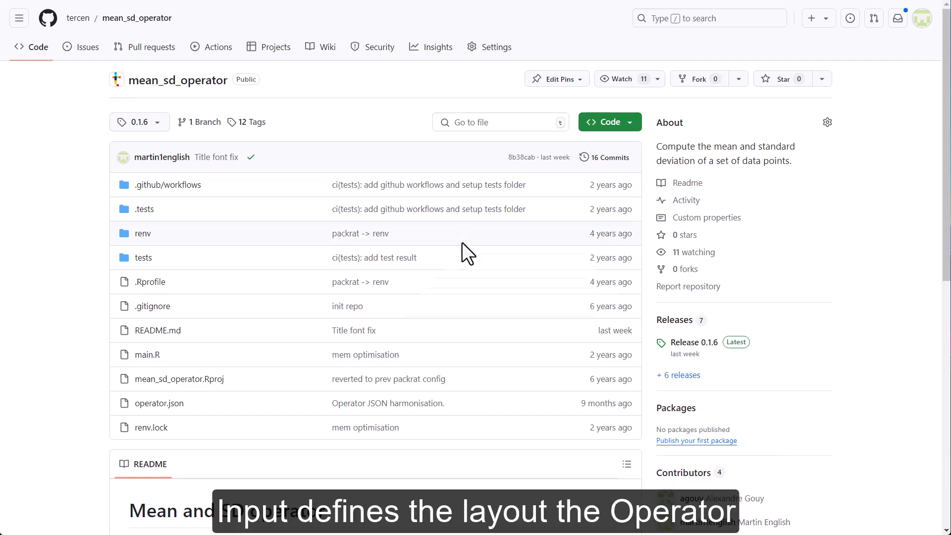
pyautogui.scroll(-8, 461, 242)
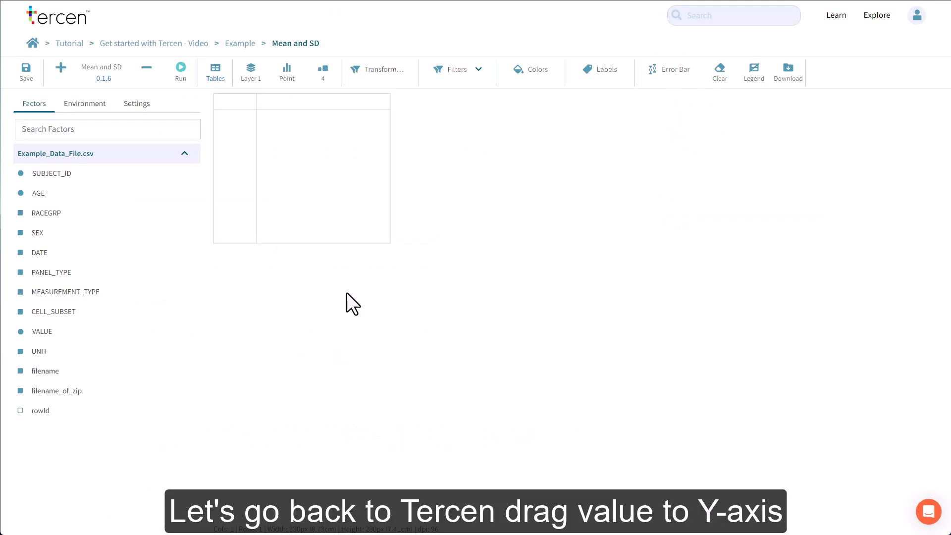
# Run the Mean and SD operator with VALUE projected onto the y-axis and view its result table.
pyautogui.moveTo(70, 333); pyautogui.dragTo(290, 223)
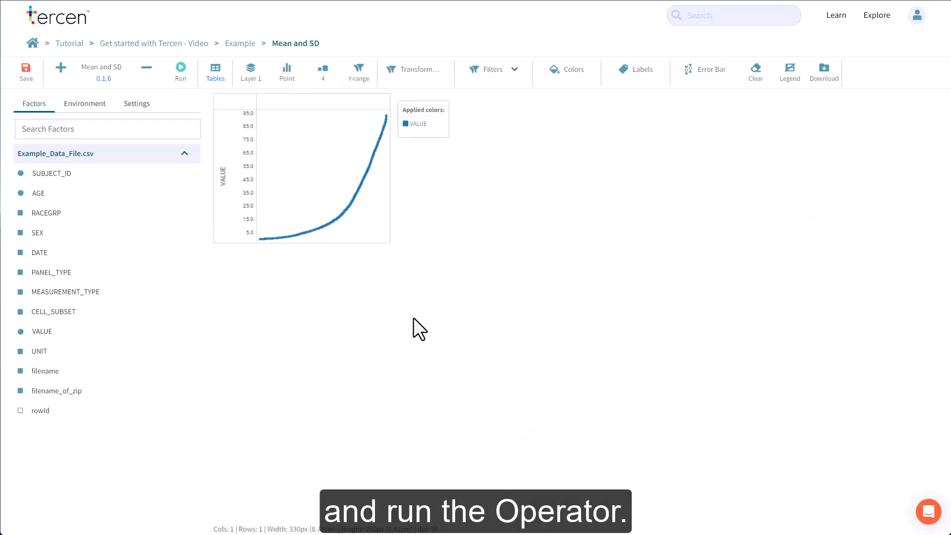
pyautogui.click(181, 69)
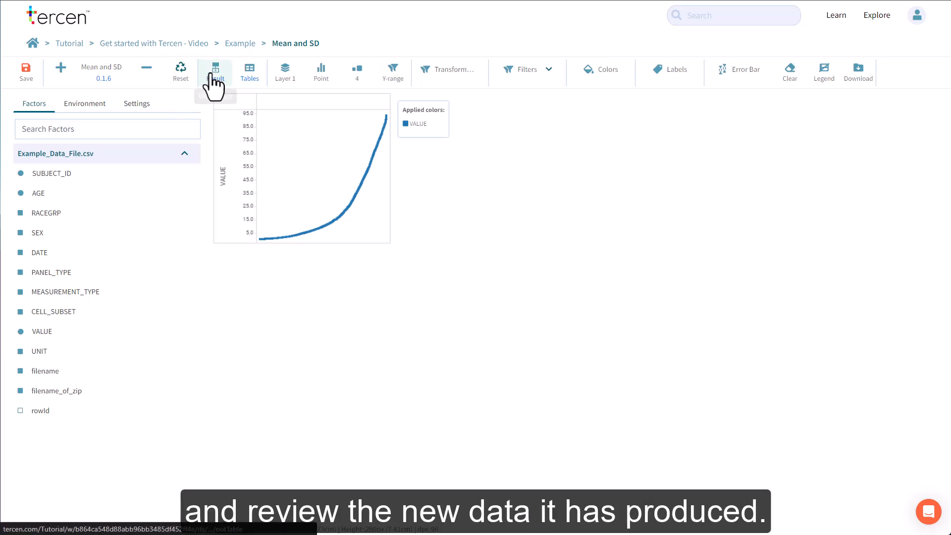
pyautogui.click(214, 75)
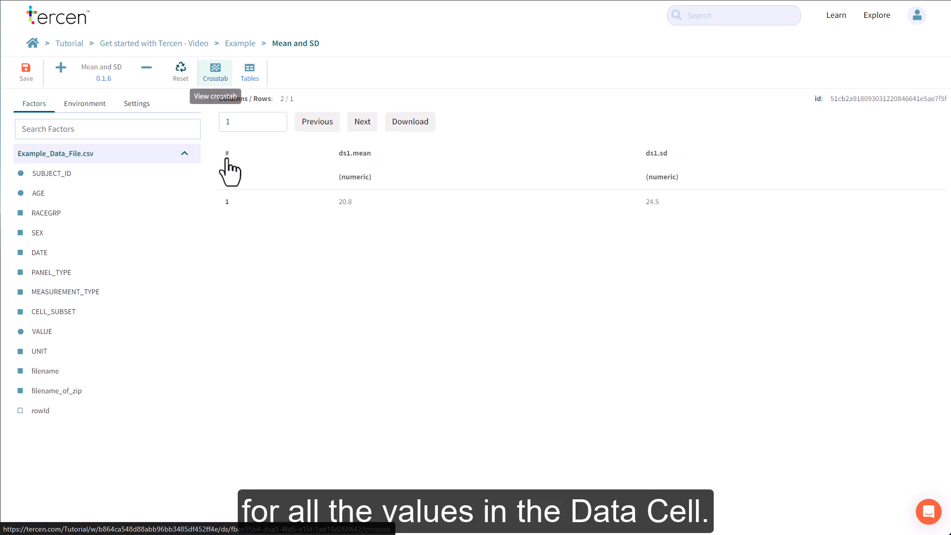
pyautogui.click(214, 81)
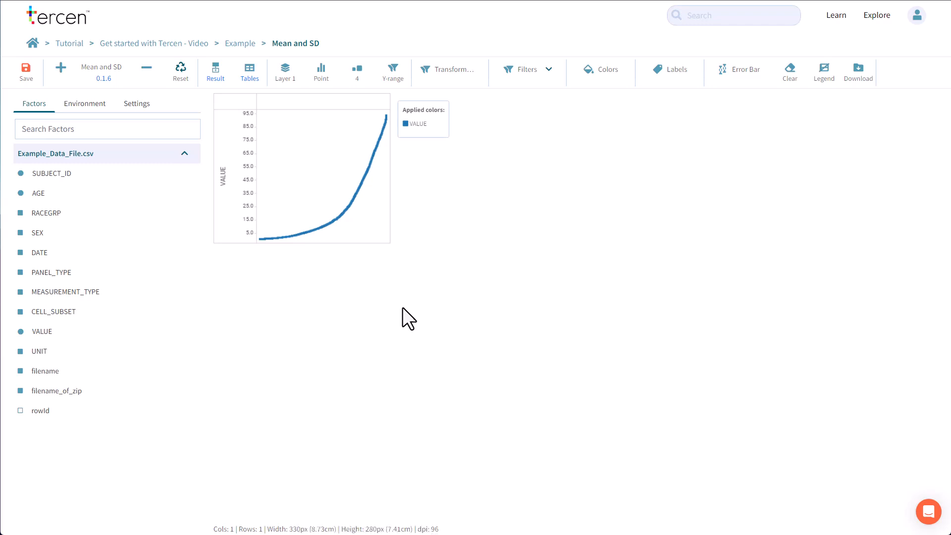
# Reset the Mean and SD step, group its rows by CELL_SUBSET and columns by SEX, and reduce the row height.
pyautogui.click(180, 72)
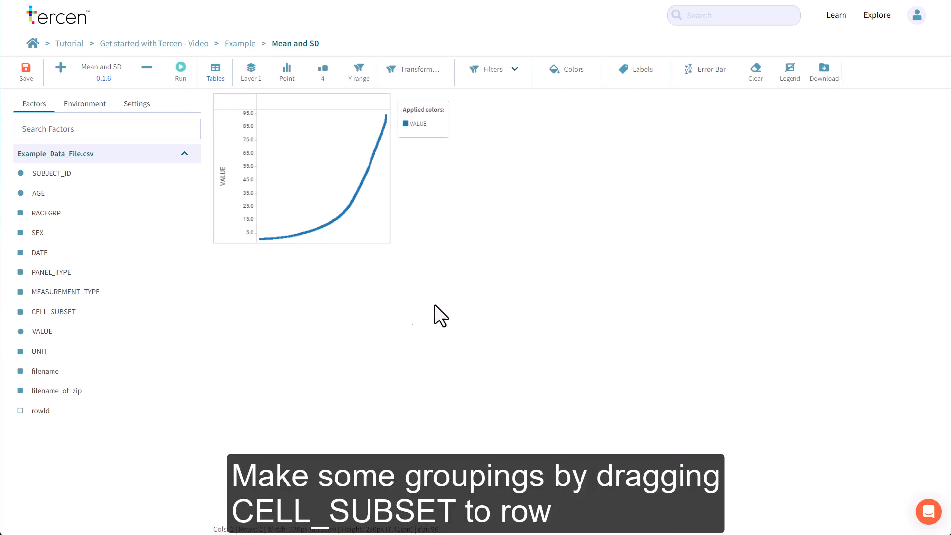
pyautogui.moveTo(102, 313); pyautogui.dragTo(251, 200)
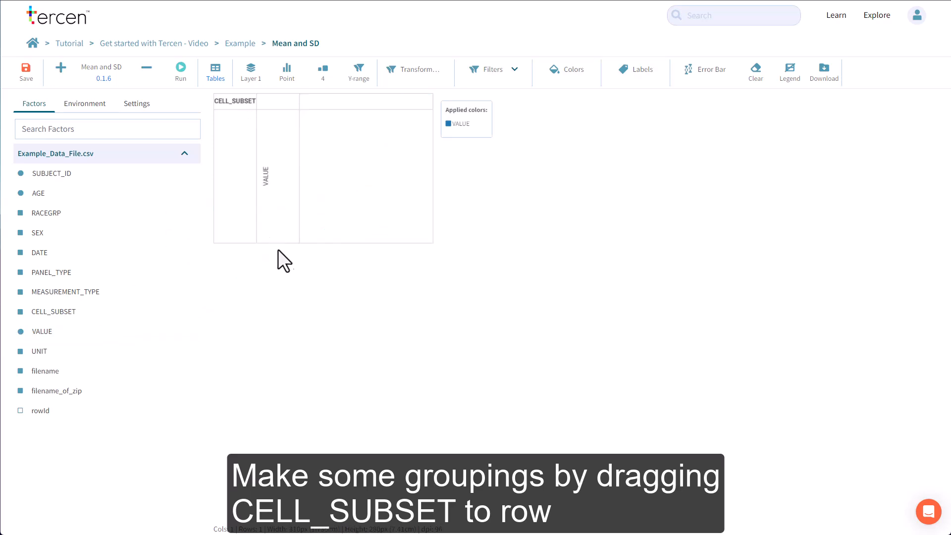
pyautogui.moveTo(148, 233); pyautogui.dragTo(379, 100)
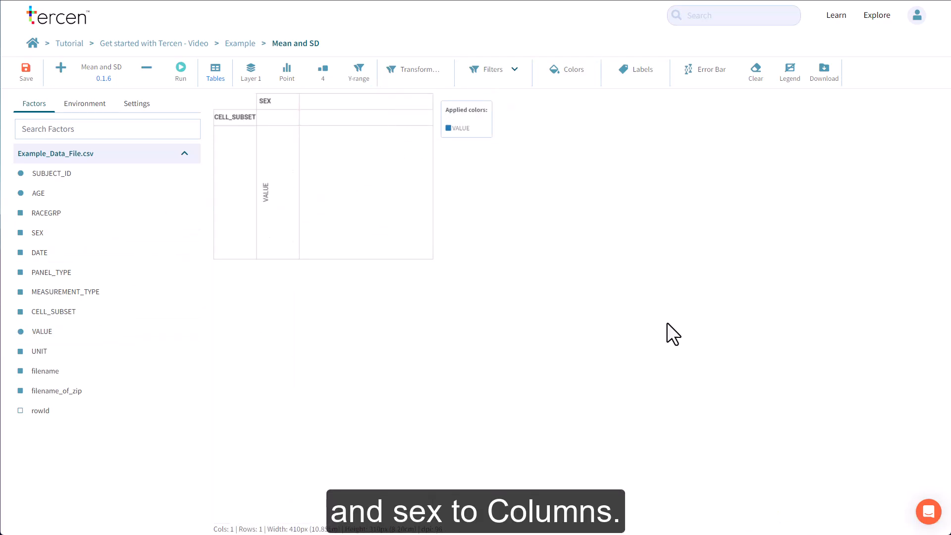
pyautogui.moveTo(225, 258); pyautogui.dragTo(212, 135)
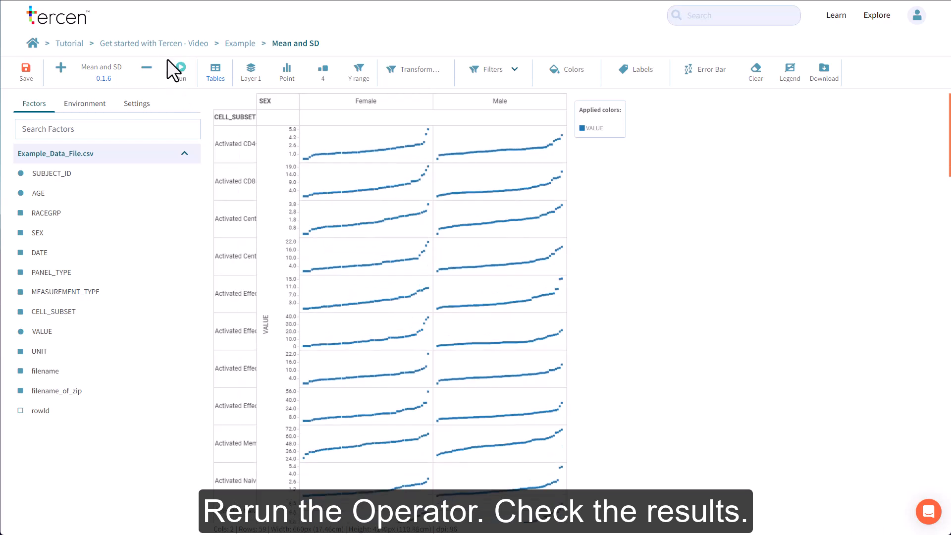
# Rerun the Mean and SD operator on the grouped projection and view its result table.
pyautogui.click(181, 73)
pyautogui.click(216, 77)
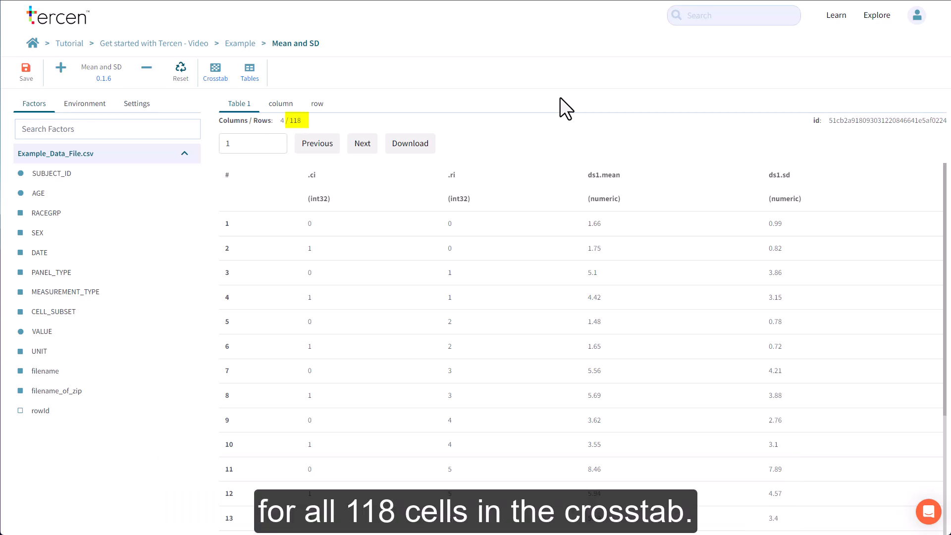
# Save the Mean and SD step and return to the Example workflow canvas.
pyautogui.click(26, 69)
pyautogui.click(215, 69)
pyautogui.click(240, 43)
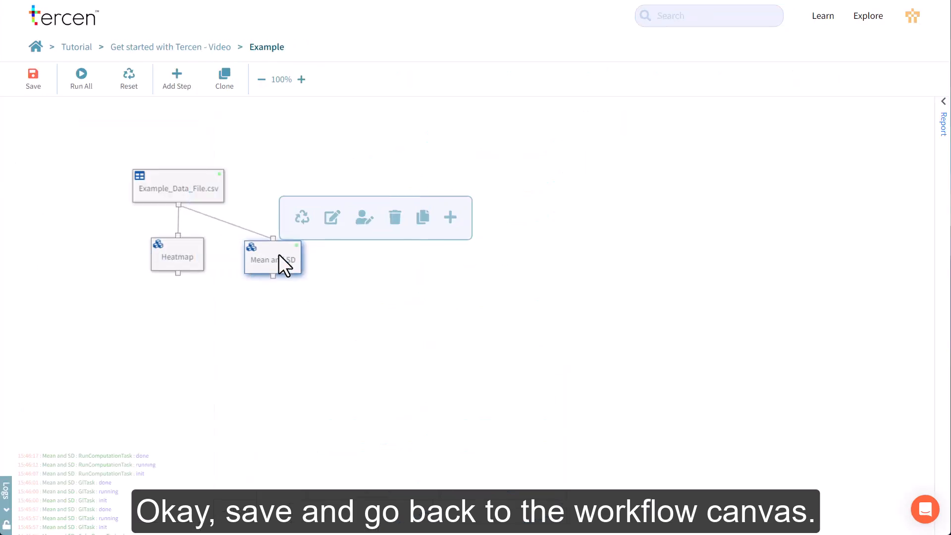
pyautogui.click(492, 304)
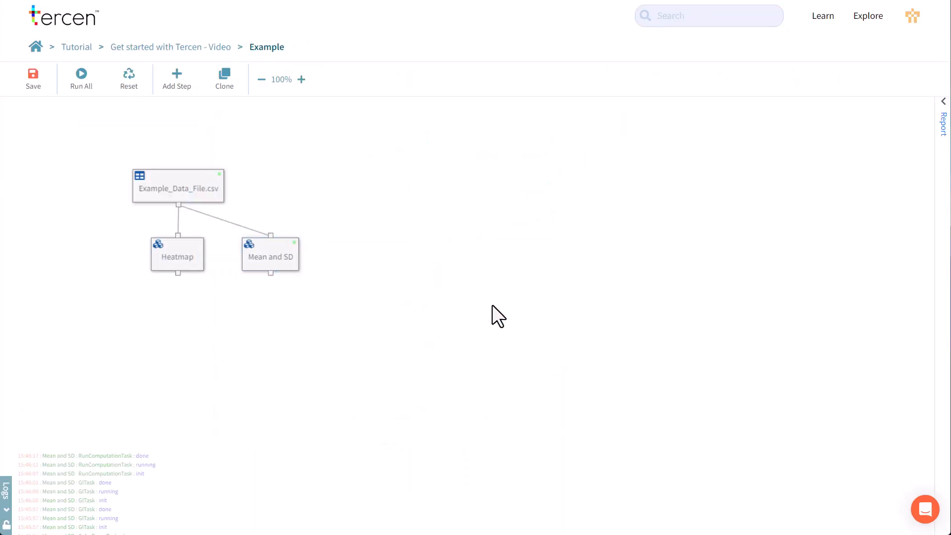
# Add a Data step after Mean and SD and review the factors available under Example_Data_File.csv and Mean and SD.
pyautogui.click(280, 243)
pyautogui.click(448, 214)
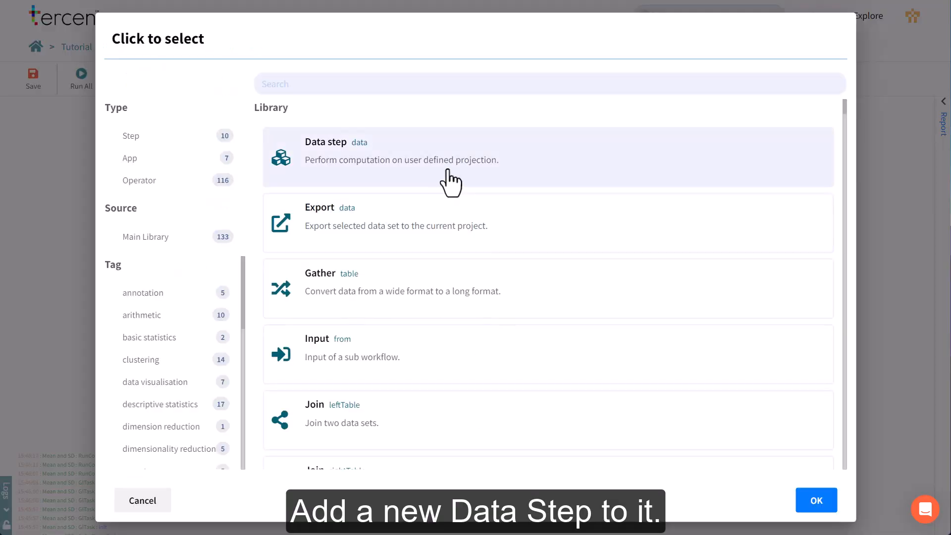
pyautogui.click(452, 180)
pyautogui.click(805, 500)
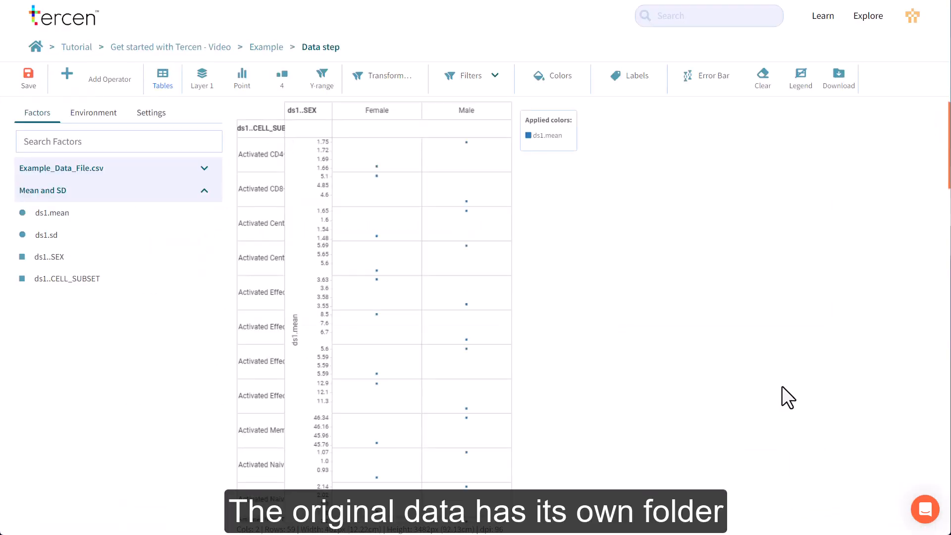
pyautogui.click(204, 168)
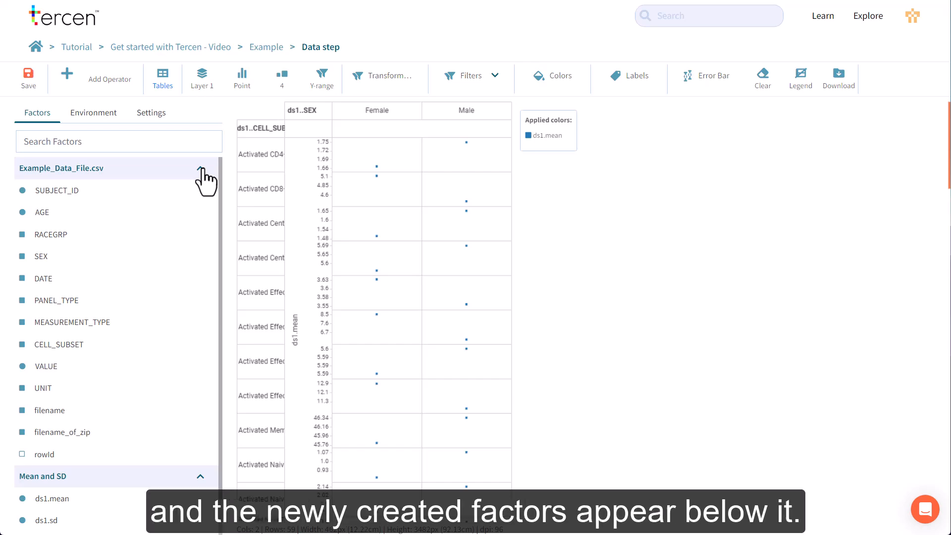
pyautogui.click(201, 169)
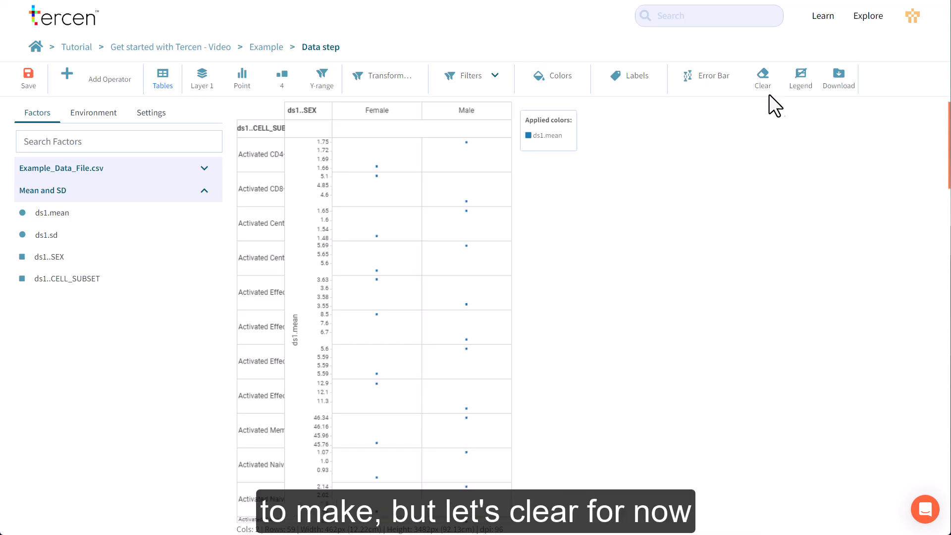
# Clear the default projection, put ds1.mean on the y-axis and ds1..CELL_SUBSET on the x-axis, and colour by ds1..CELL_SUBSET.
pyautogui.click(762, 75)
pyautogui.click(626, 350)
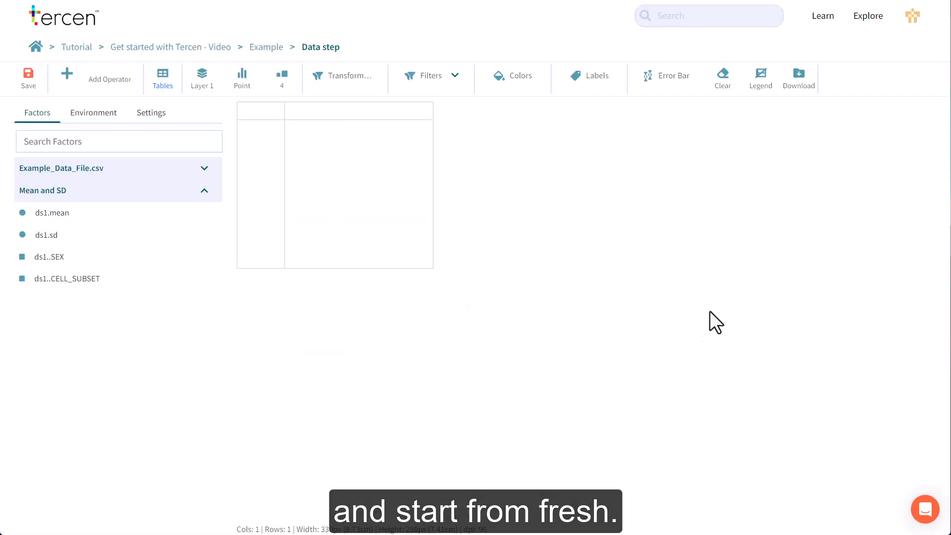
pyautogui.moveTo(104, 216); pyautogui.dragTo(310, 212)
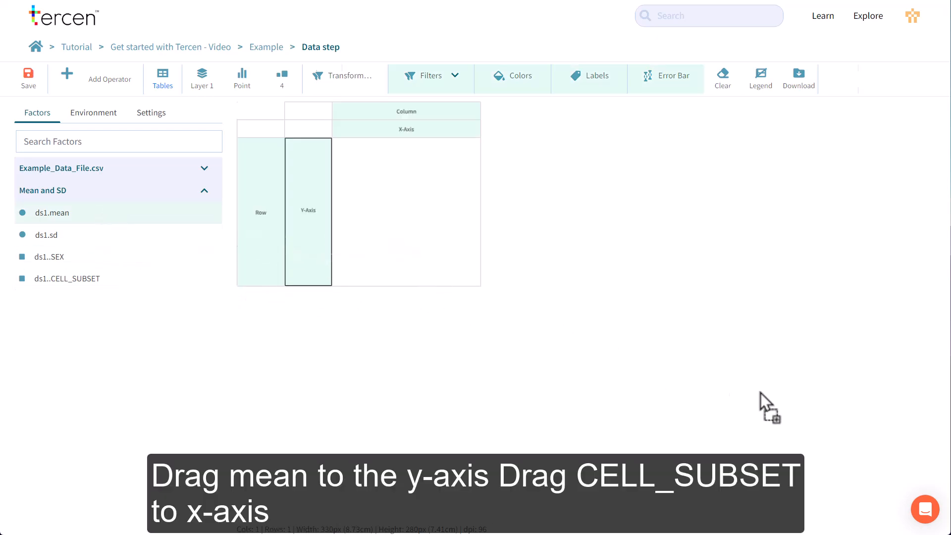
pyautogui.moveTo(95, 282); pyautogui.dragTo(520, 186)
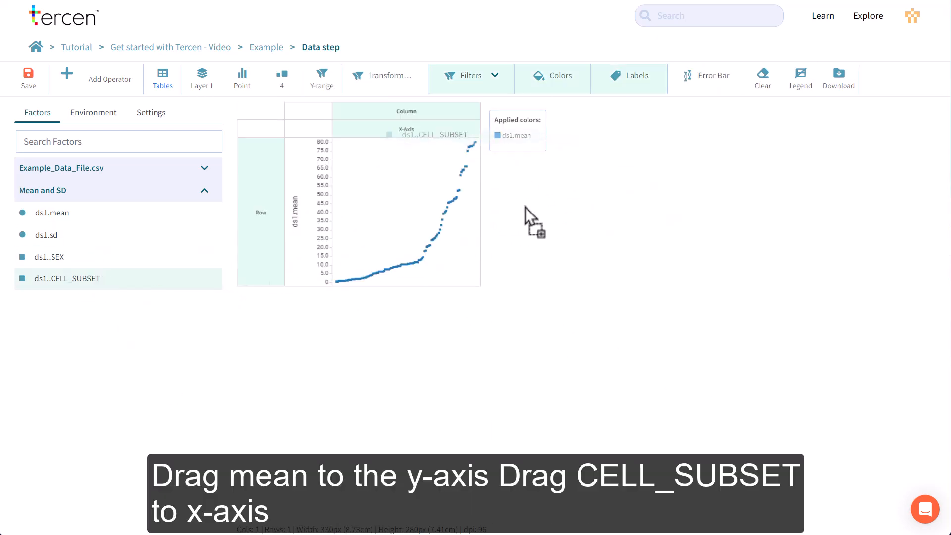
pyautogui.moveTo(46, 278); pyautogui.dragTo(470, 131)
# Display the ds1.mean values as bars and enlarge the plot grid.
pyautogui.click(243, 82)
pyautogui.click(246, 153)
pyautogui.moveTo(259, 120); pyautogui.dragTo(316, 475)
# Apply the HashPalette-1 colour palette to the bar graph and save the Data step.
pyautogui.rightClick(562, 328)
pyautogui.click(594, 382)
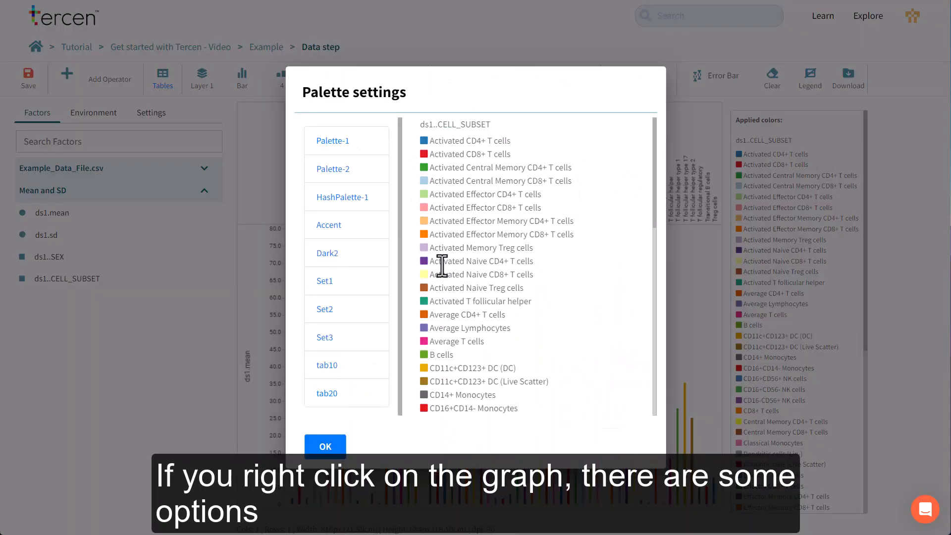
pyautogui.click(327, 201)
pyautogui.click(325, 447)
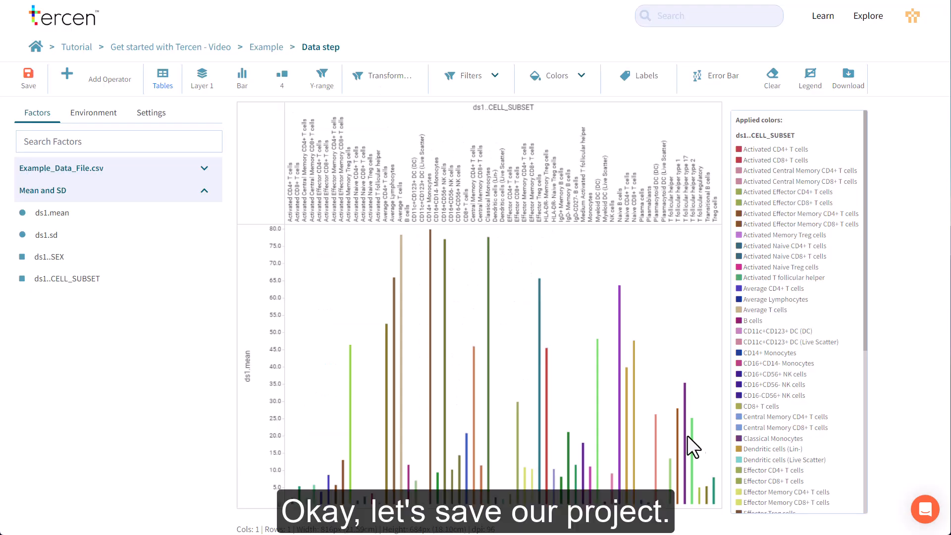
pyautogui.click(25, 79)
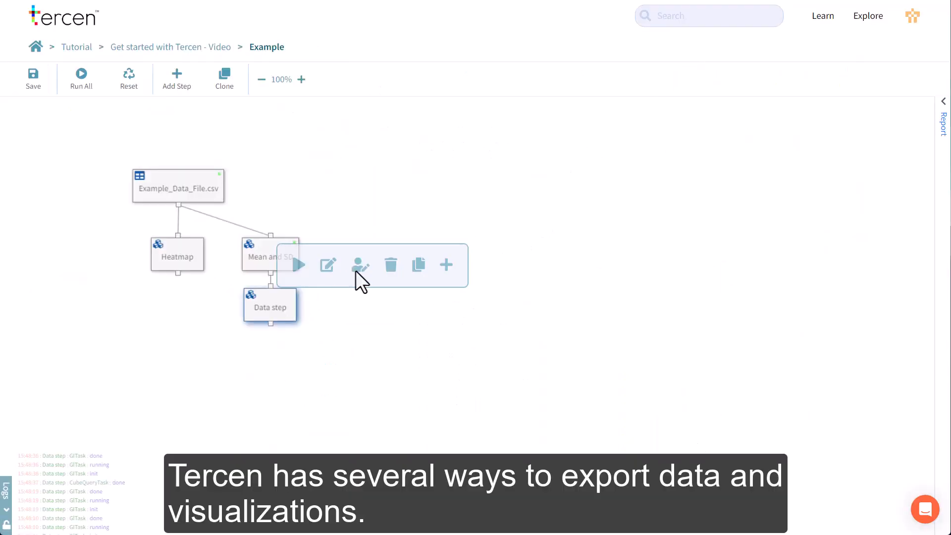
# Rename the Data step below Mean and SD as Bar Graph.
pyautogui.click(329, 266)
pyautogui.write('Bar Graph')
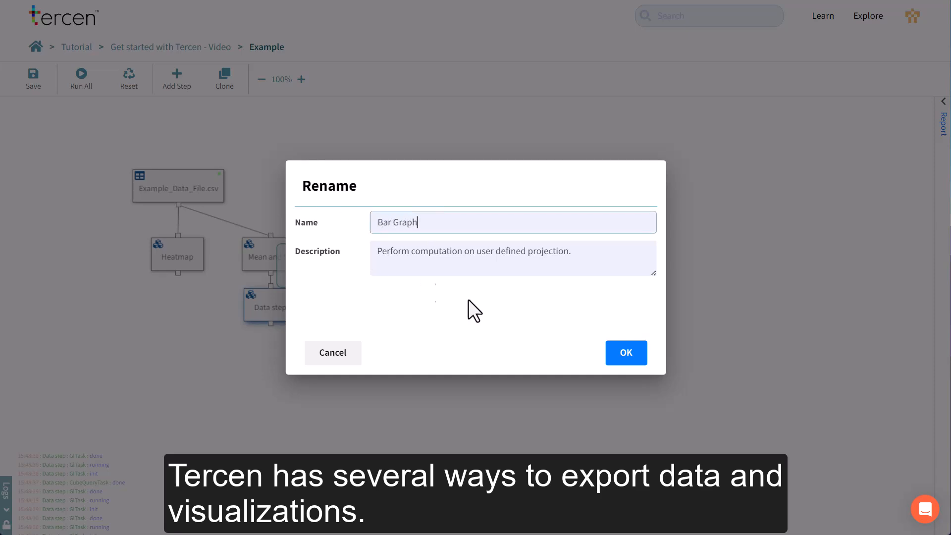
pyautogui.press('Return')
# Add another Data step after Mean and SD and clear its default projection.
pyautogui.click(263, 255)
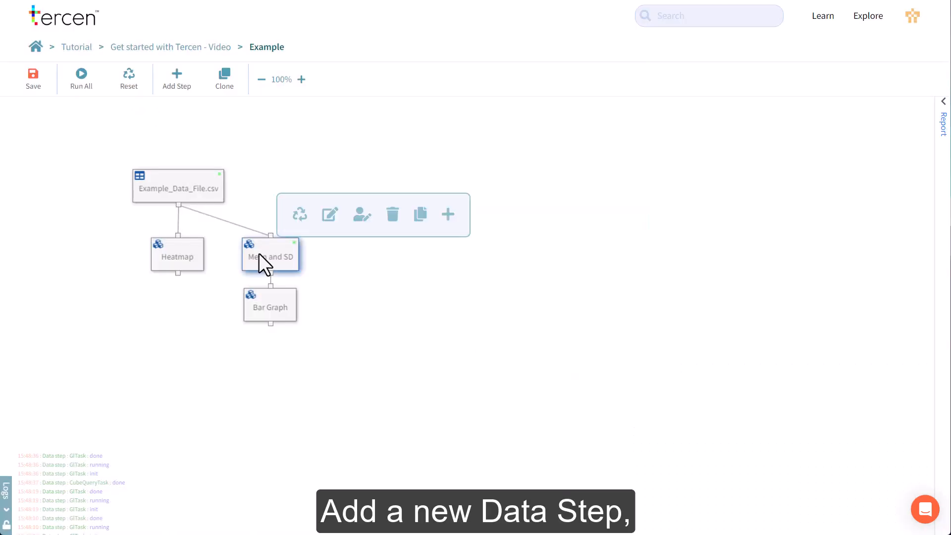
pyautogui.click(446, 213)
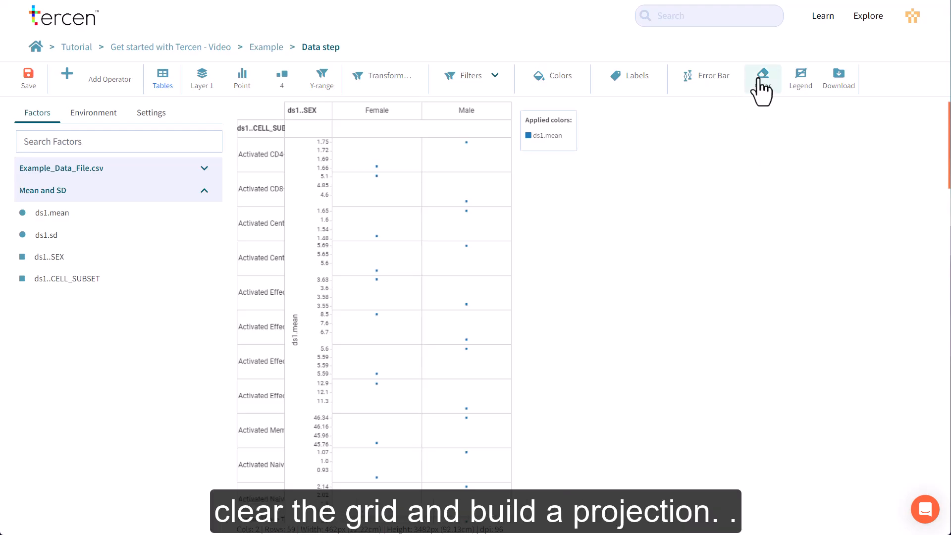
pyautogui.click(760, 83)
pyautogui.click(626, 353)
# Project ds1.mean on the y-axis, ds1..CELL_SUBSET as rows and ds1..SEX on the x-axis, with ds1..SEX colours and ds1.sd error bars.
pyautogui.moveTo(82, 217); pyautogui.dragTo(315, 233)
pyautogui.moveTo(67, 278); pyautogui.dragTo(287, 262)
pyautogui.moveTo(102, 256); pyautogui.dragTo(416, 141)
pyautogui.moveTo(76, 259); pyautogui.dragTo(596, 89)
pyautogui.moveTo(37, 236); pyautogui.dragTo(721, 86)
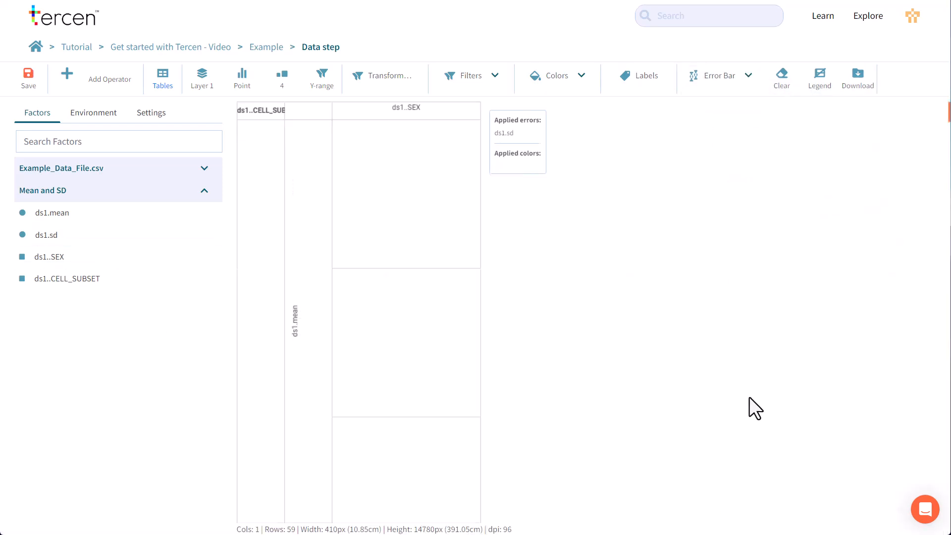
# Change the new projection to a bar graph and save the step.
pyautogui.click(242, 78)
pyautogui.click(238, 151)
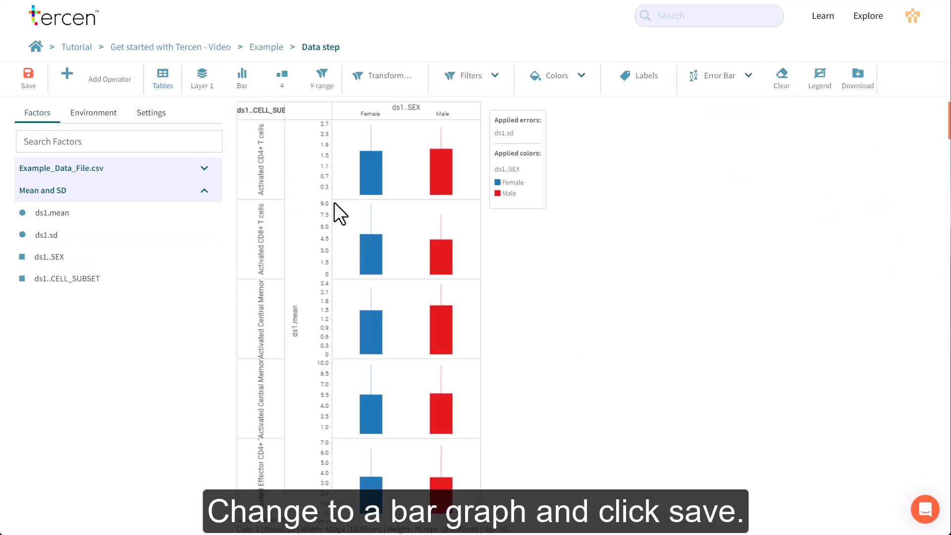
pyautogui.click(31, 83)
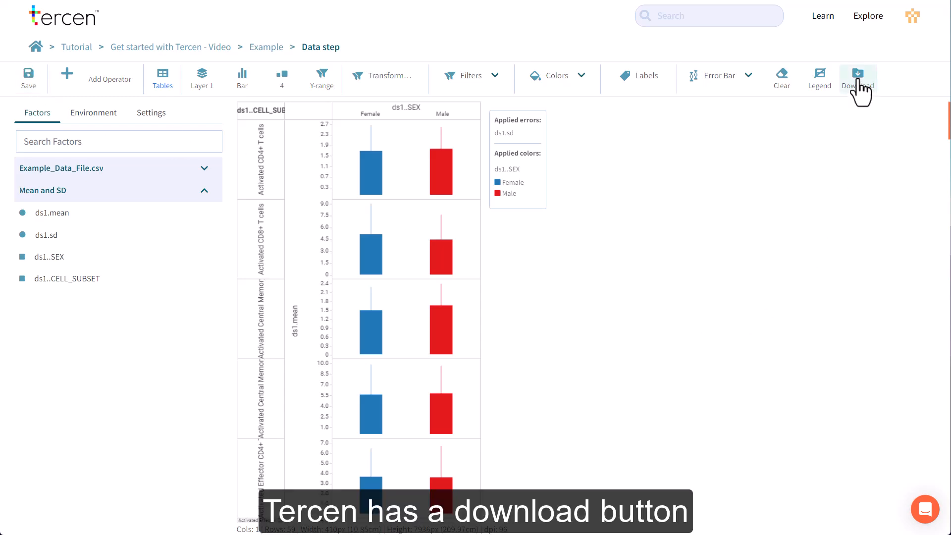
# Download the bar graph crosstab as a PNG and open the image.
pyautogui.click(857, 78)
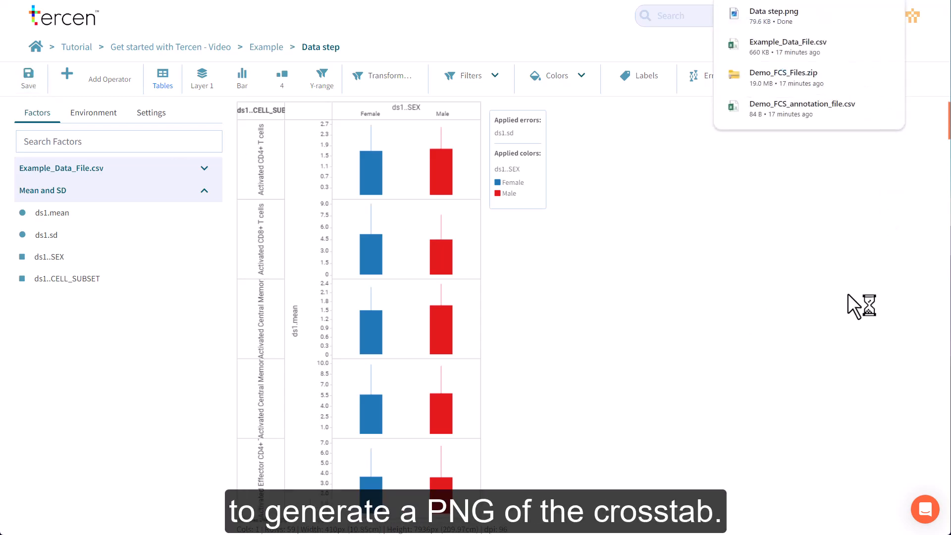
pyautogui.click(756, 15)
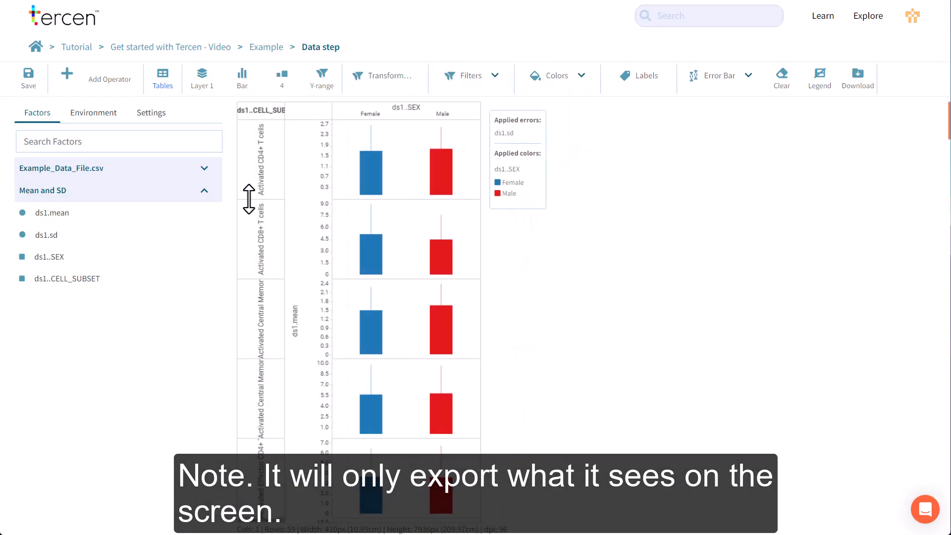
# Reduce the crosstab's row height to fit more cell subsets, and download and view a second PNG of it.
pyautogui.moveTo(249, 198); pyautogui.dragTo(615, 95)
pyautogui.click(857, 77)
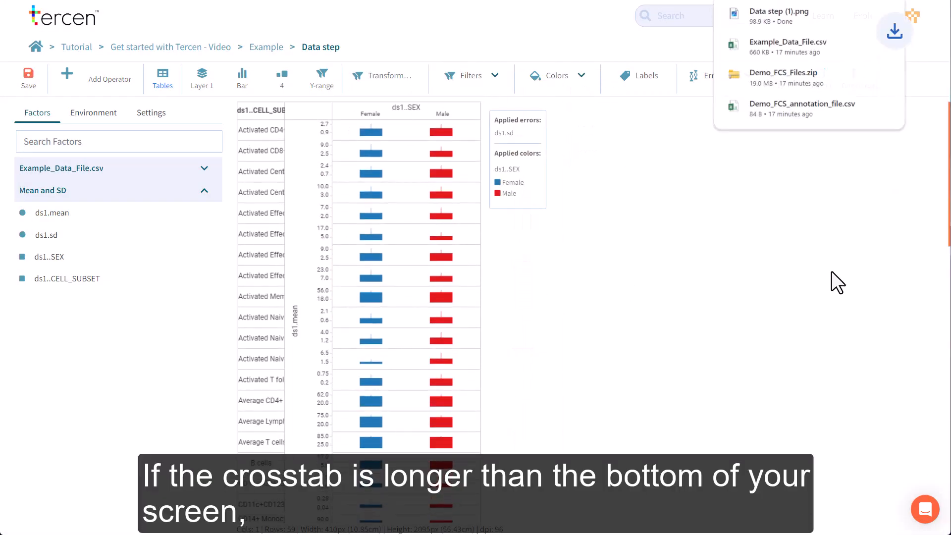
pyautogui.click(775, 15)
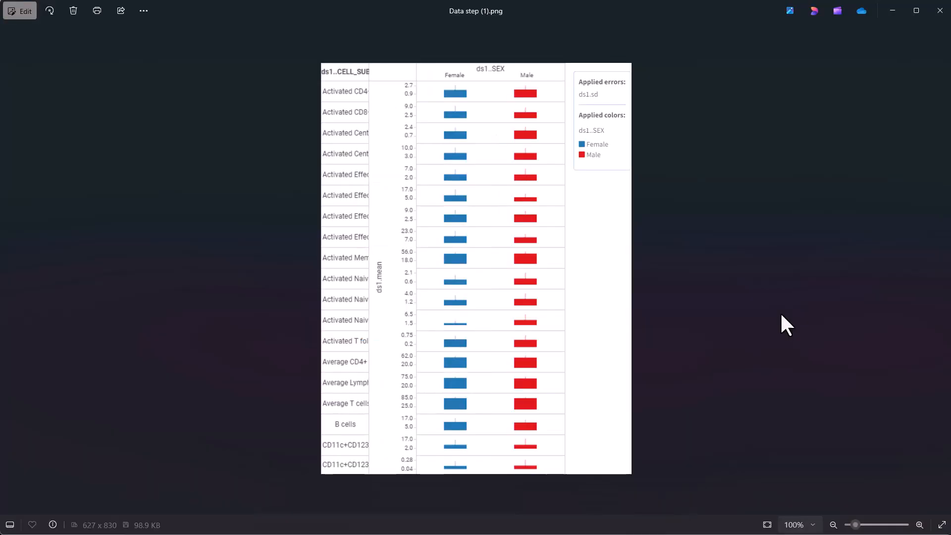
pyautogui.click(940, 11)
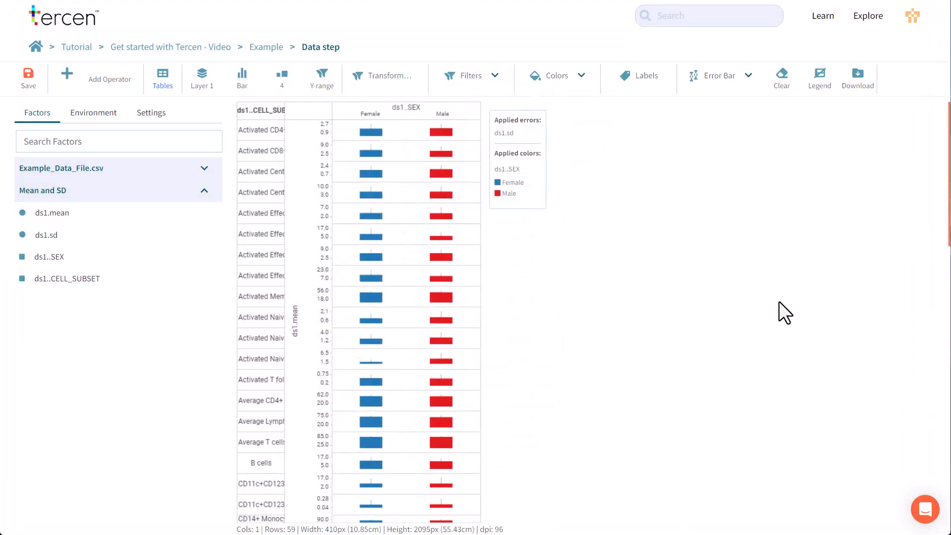
# Find the Plot operator in the library and add it to the current Data step.
pyautogui.click(68, 82)
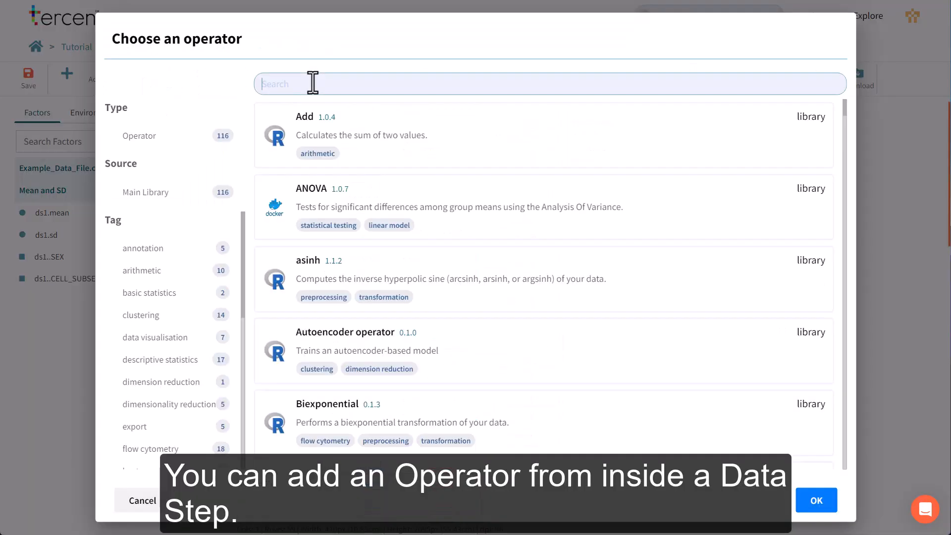
pyautogui.write('plot')
pyautogui.click(421, 348)
pyautogui.click(792, 497)
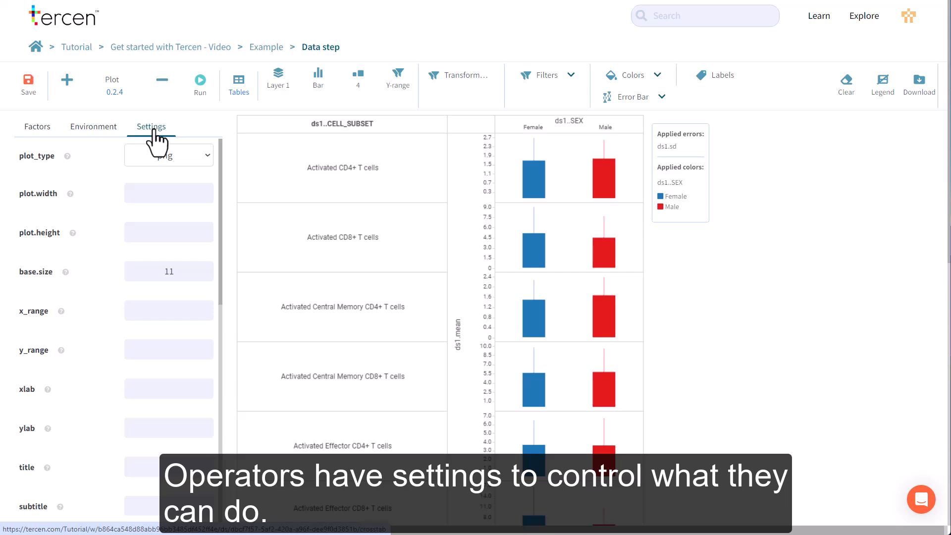
# Check the available plot file types in the Plot operator's settings, and set the plot width to 500 and height to 200.
pyautogui.click(192, 159)
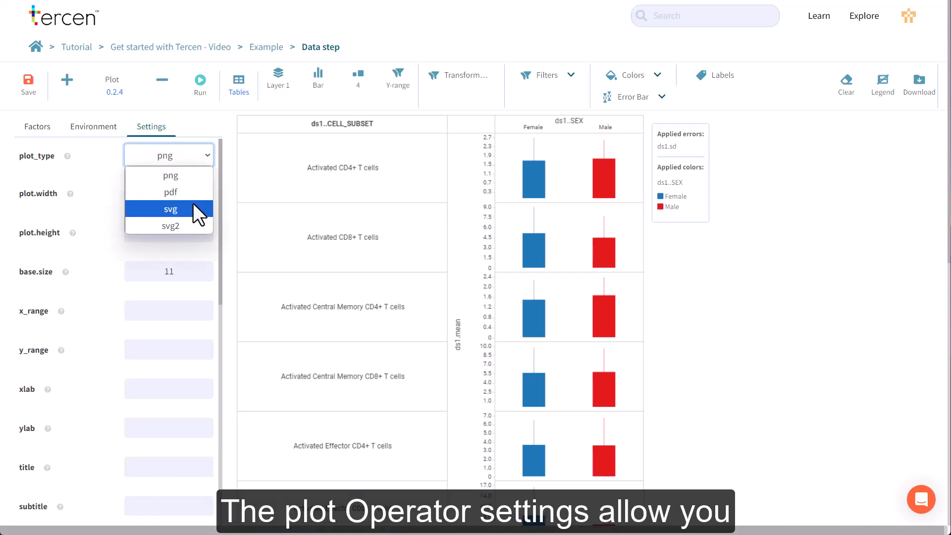
pyautogui.click(187, 155)
pyautogui.click(187, 193)
pyautogui.write('500')
pyautogui.click(186, 233)
pyautogui.write('200')
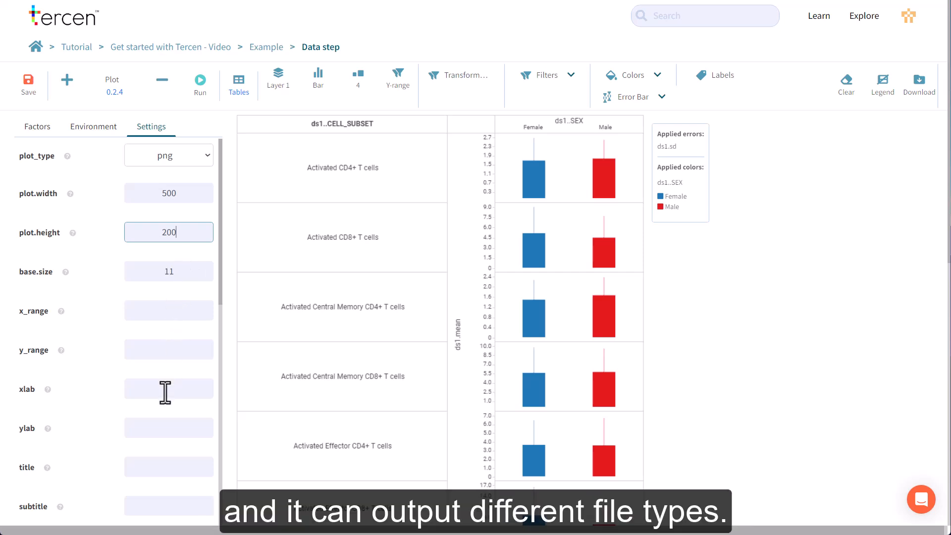
# Label the plot's x-axis Patient and its y-axis Cell Type, and run the Plot operator.
pyautogui.click(165, 392)
pyautogui.write('Patient')
pyautogui.click(172, 436)
pyautogui.write('Cell Type')
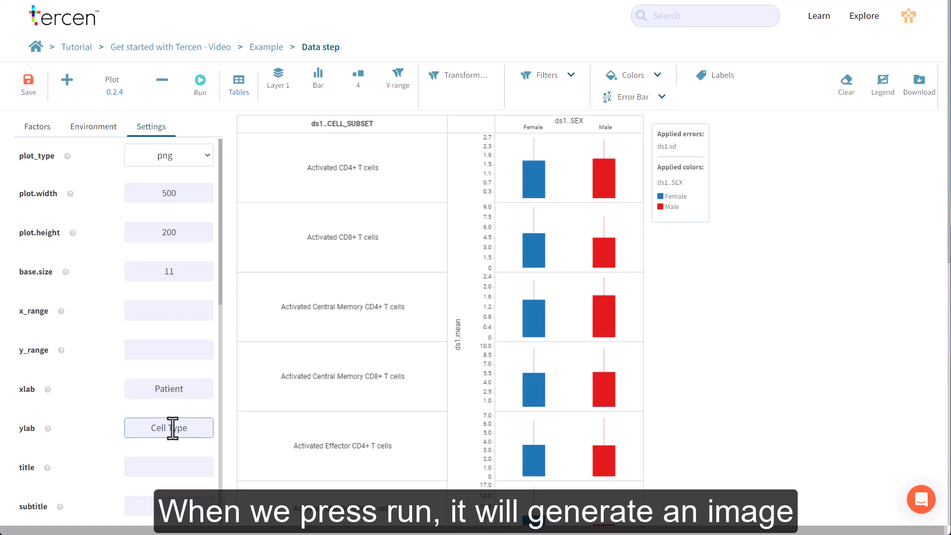
pyautogui.click(200, 80)
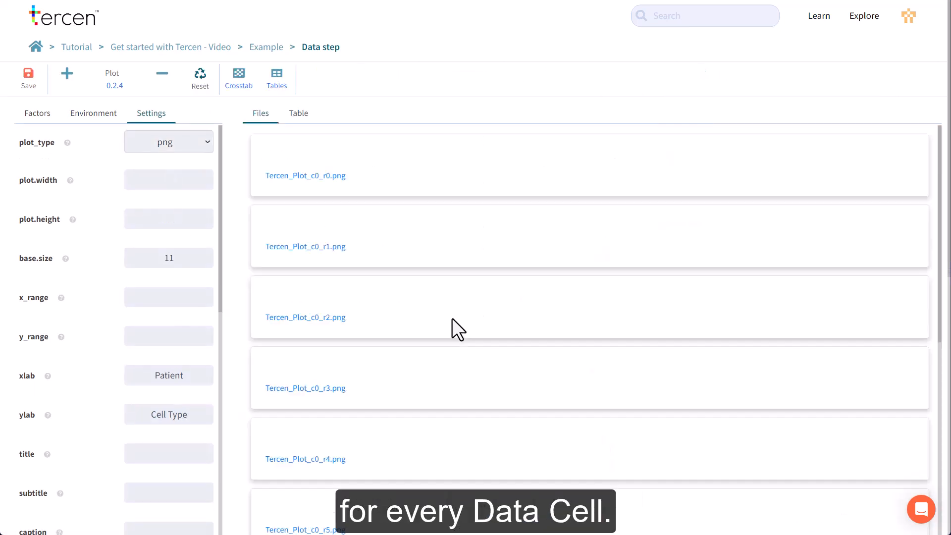
# Look through the generated plot images and download Tercen_Plot_c0_r0.png.
pyautogui.scroll(-5, 756, 392)
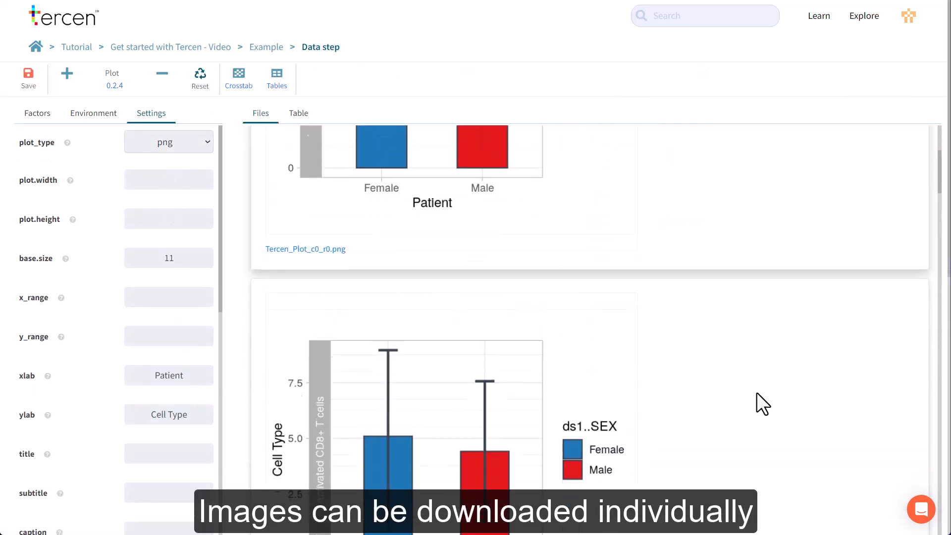
pyautogui.scroll(-5, 756, 392)
pyautogui.scroll(10, 686, 382)
pyautogui.click(300, 487)
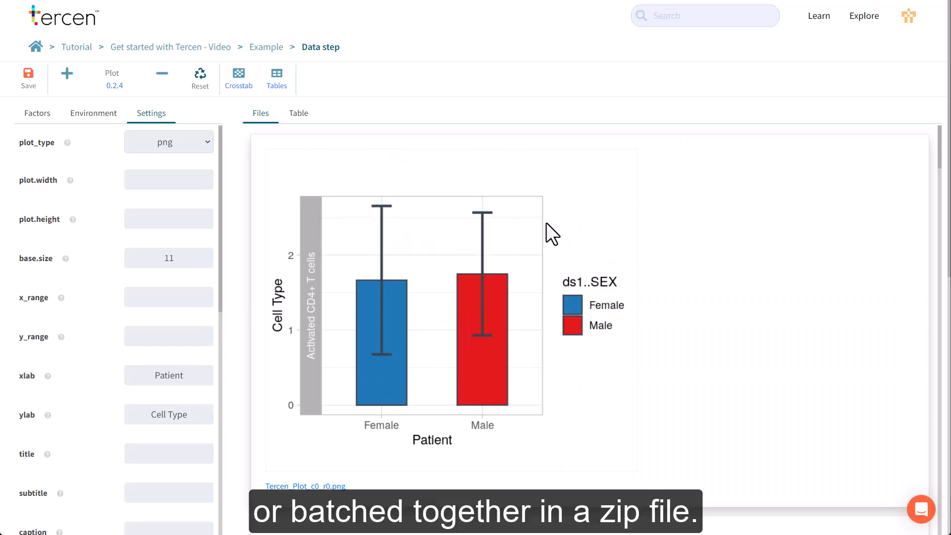
# Download all generated plots together as Tercen_Plots.zip.
pyautogui.scroll(-20, 545, 222)
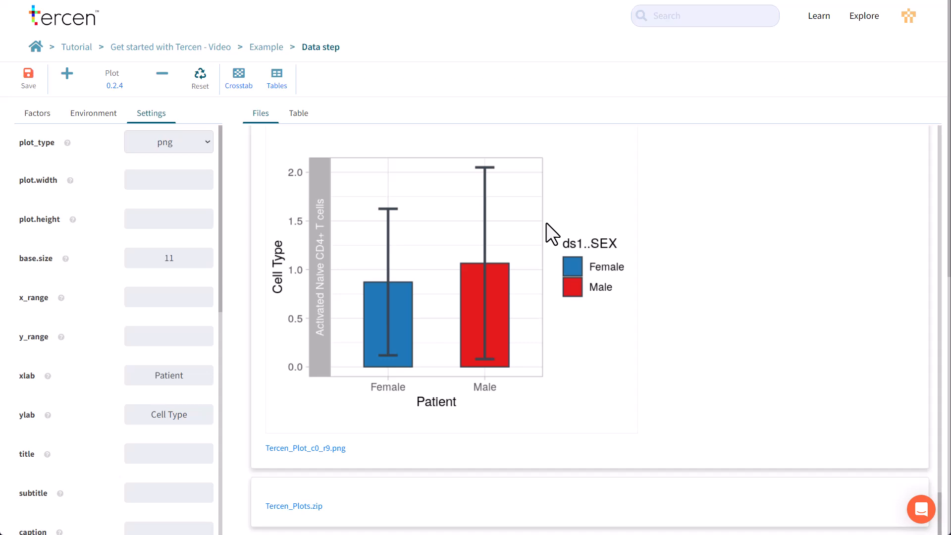
pyautogui.scroll(-5, 300, 431)
pyautogui.click(292, 270)
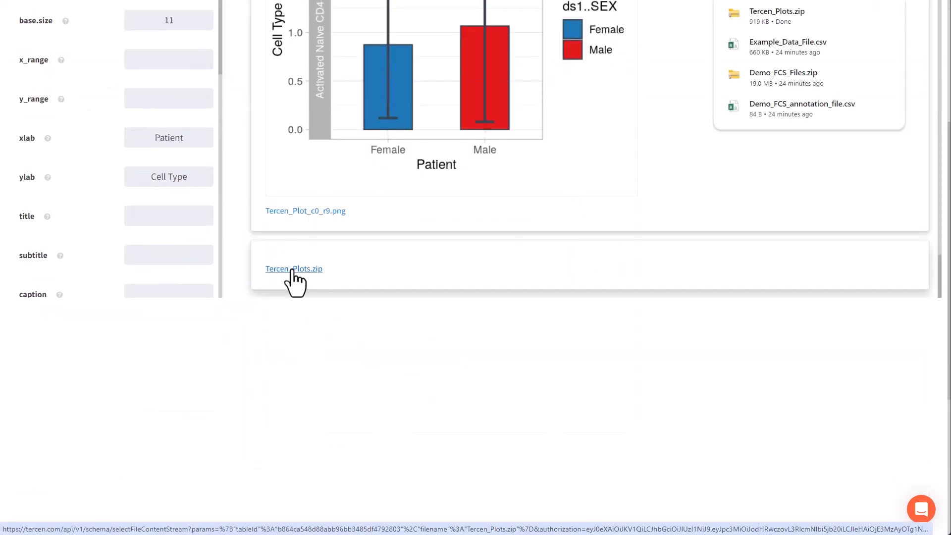
pyautogui.click(916, 15)
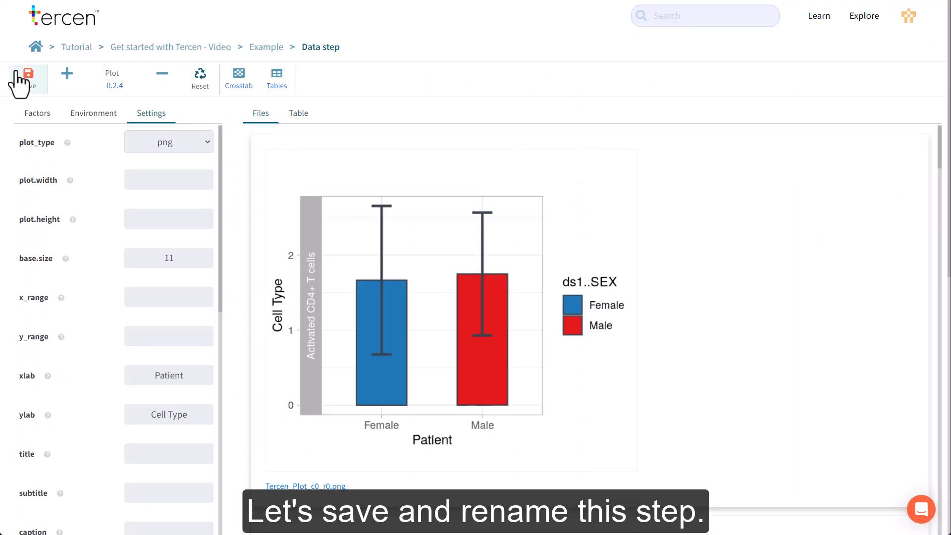
# Save the plotting data step and rename it as Plots in the Example workflow.
pyautogui.click(25, 75)
pyautogui.click(267, 46)
pyautogui.click(323, 168)
pyautogui.write('Plots')
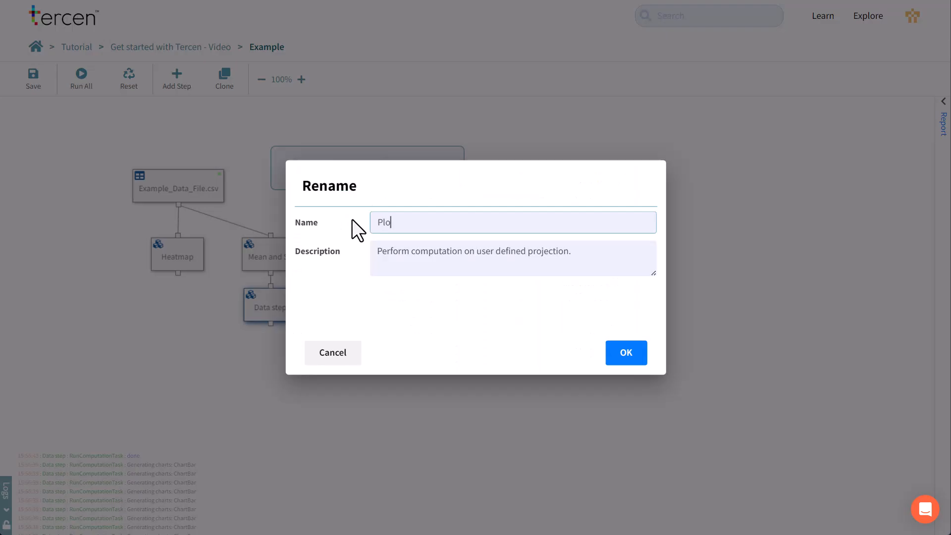
pyautogui.click(615, 356)
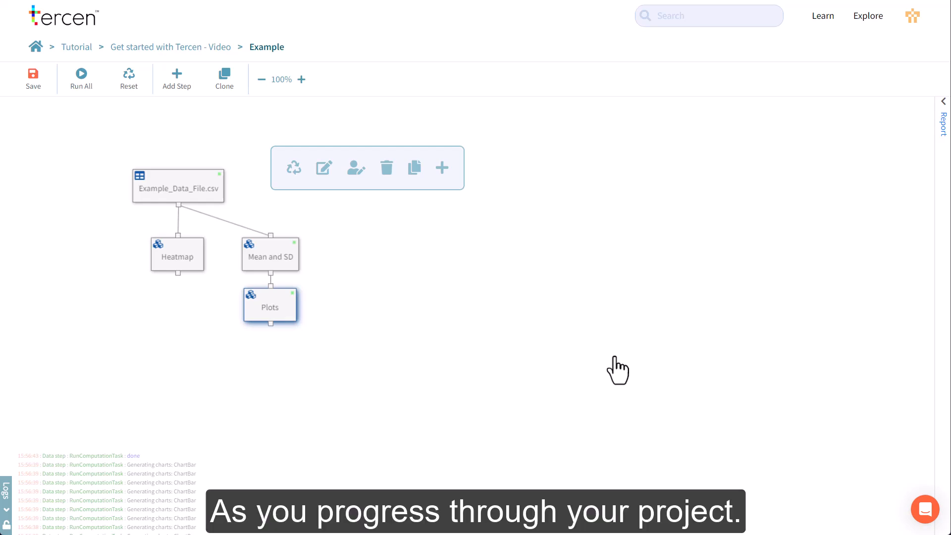
# Look through the exportable plots in the workflow's report, and close the report.
pyautogui.click(944, 108)
pyautogui.scroll(-10, 744, 233)
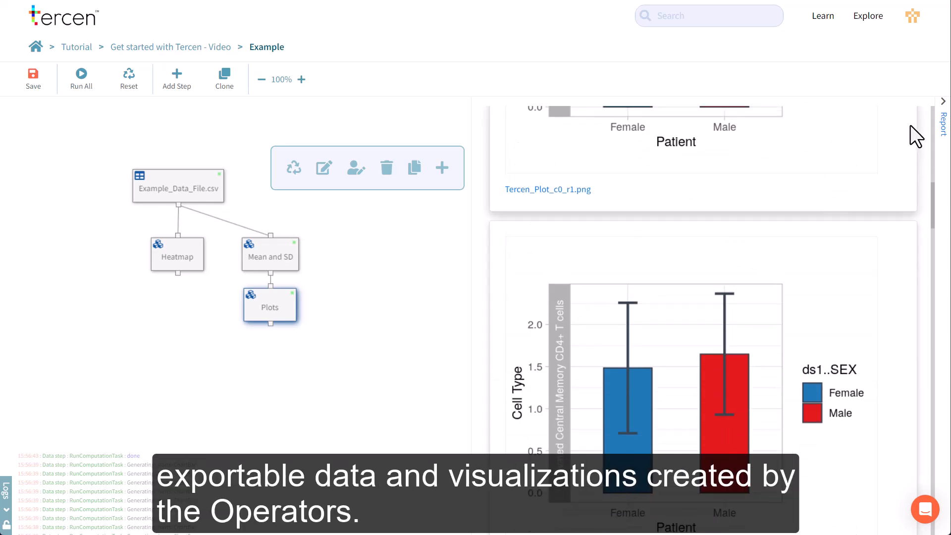
pyautogui.click(943, 112)
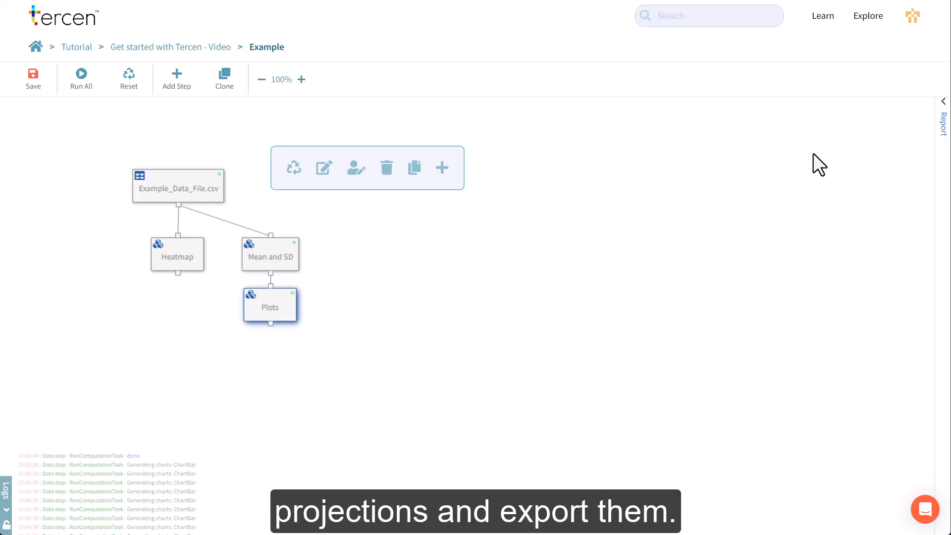
# Add a new data step below Mean and SD, and clear its projection grid.
pyautogui.click(280, 254)
pyautogui.click(447, 216)
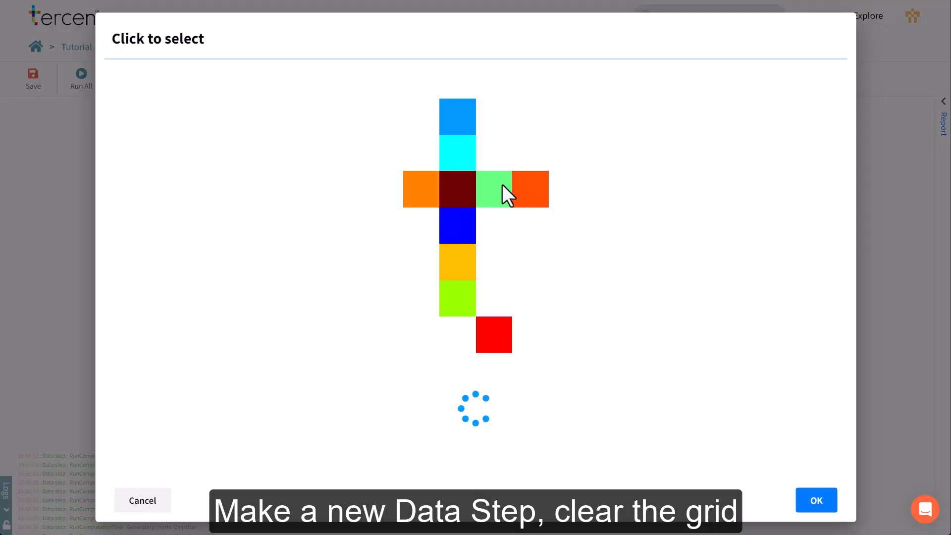
pyautogui.click(815, 501)
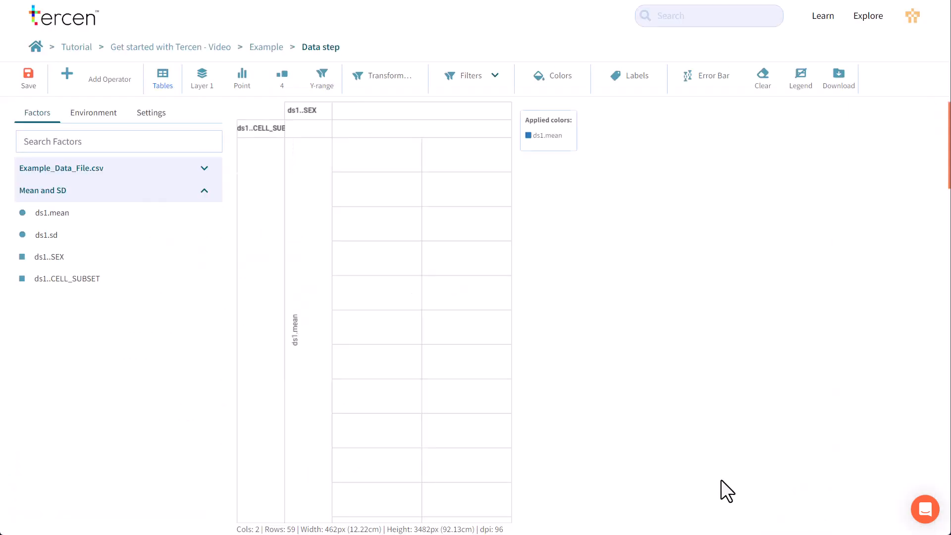
pyautogui.click(763, 81)
pyautogui.click(625, 352)
# Project ds1..CELL_SUBSET, ds1.mean and ds1.sd as rows, widening the cell subset column and shrinking the row height to form a compact table.
pyautogui.moveTo(100, 279); pyautogui.dragTo(275, 248)
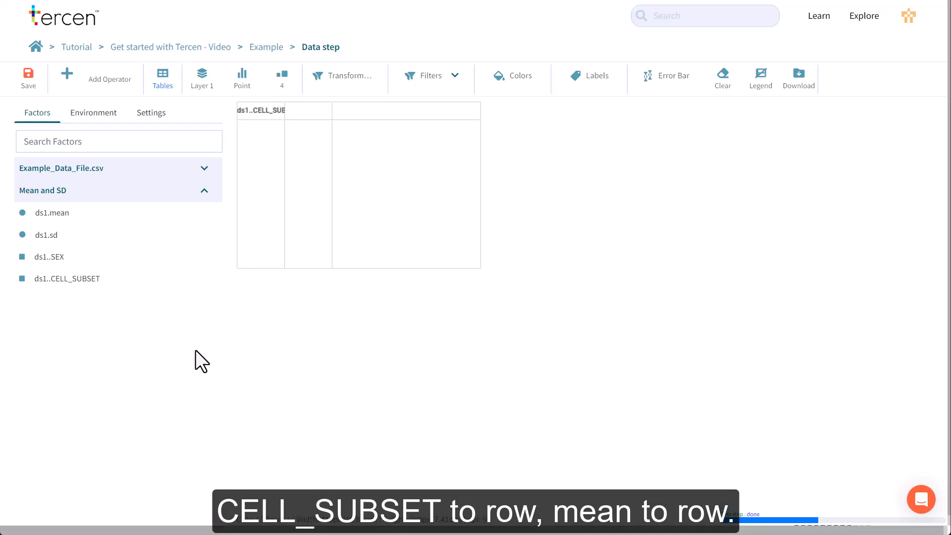
pyautogui.moveTo(69, 214); pyautogui.dragTo(284, 252)
pyautogui.moveTo(68, 235); pyautogui.dragTo(337, 269)
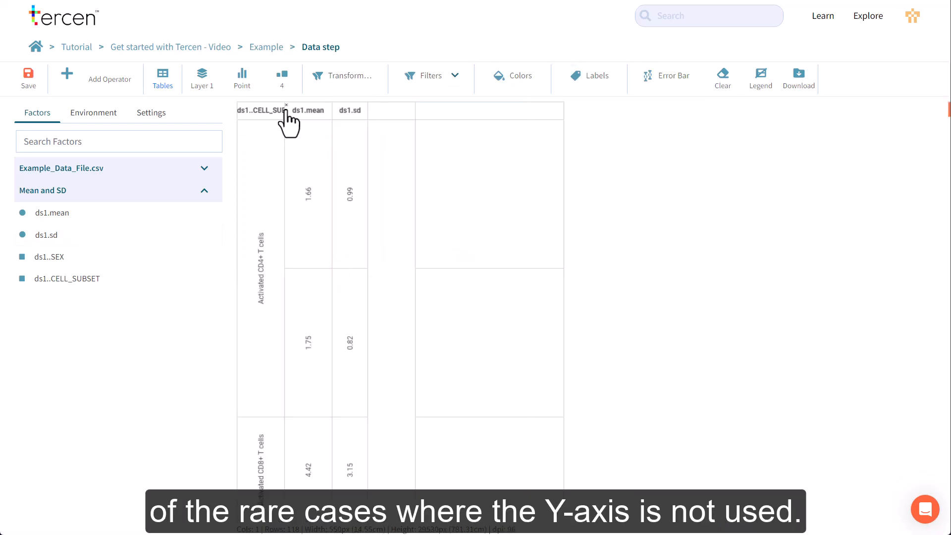
pyautogui.moveTo(283, 112); pyautogui.dragTo(539, 117)
pyautogui.moveTo(361, 416); pyautogui.dragTo(340, 139)
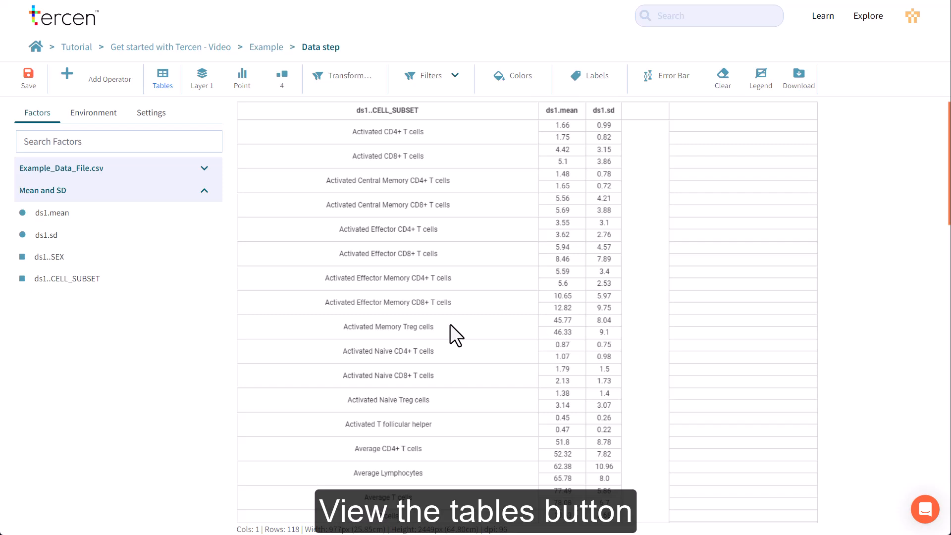
# Download the projection's row table as row.csv, and check it in Excel, closing it without saving.
pyautogui.click(164, 84)
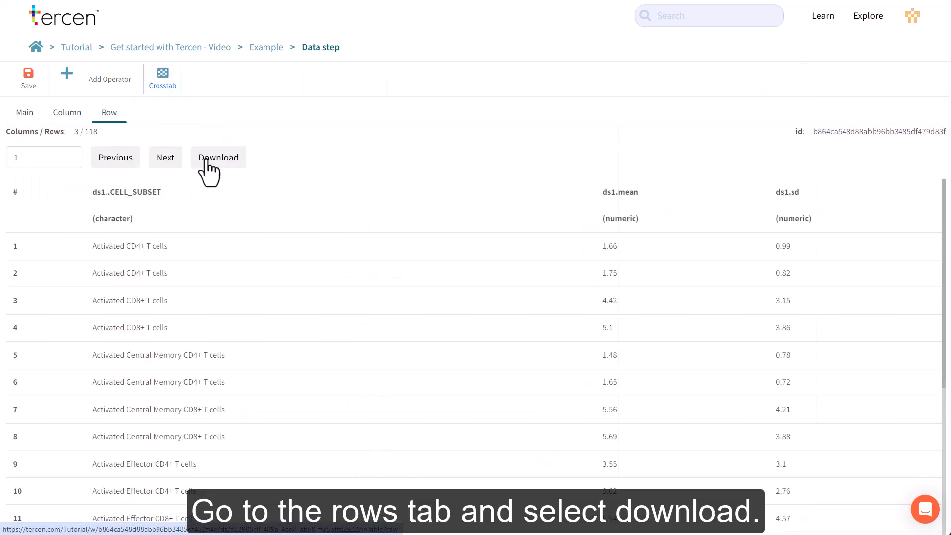
pyautogui.click(223, 164)
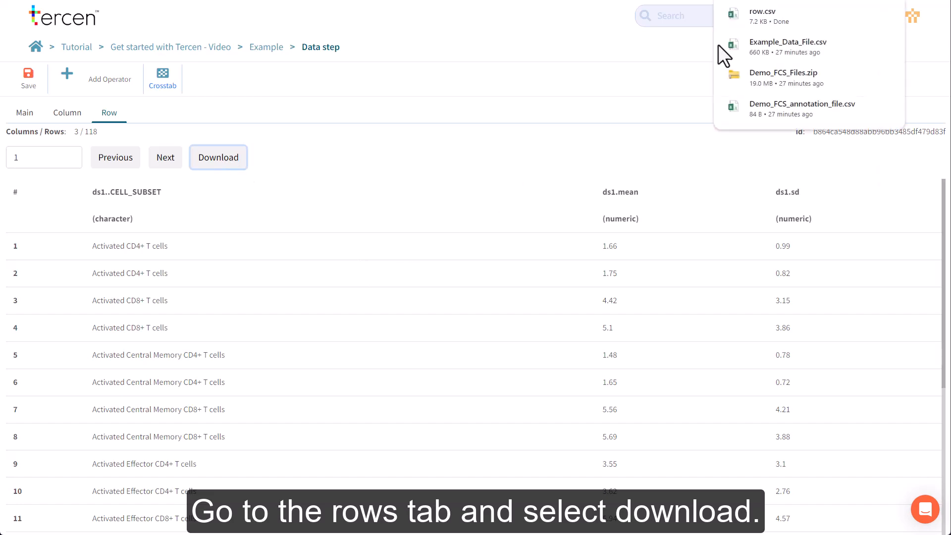
pyautogui.click(763, 15)
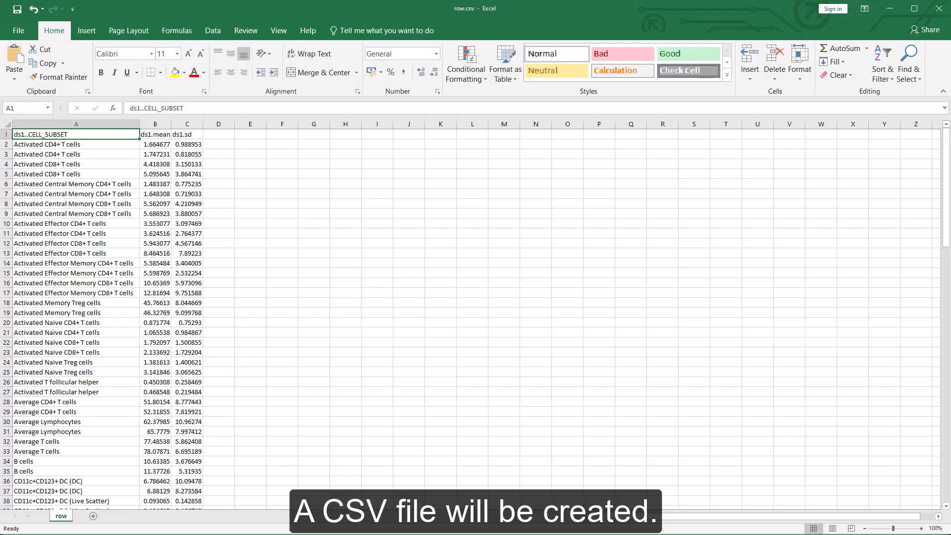
pyautogui.click(938, 9)
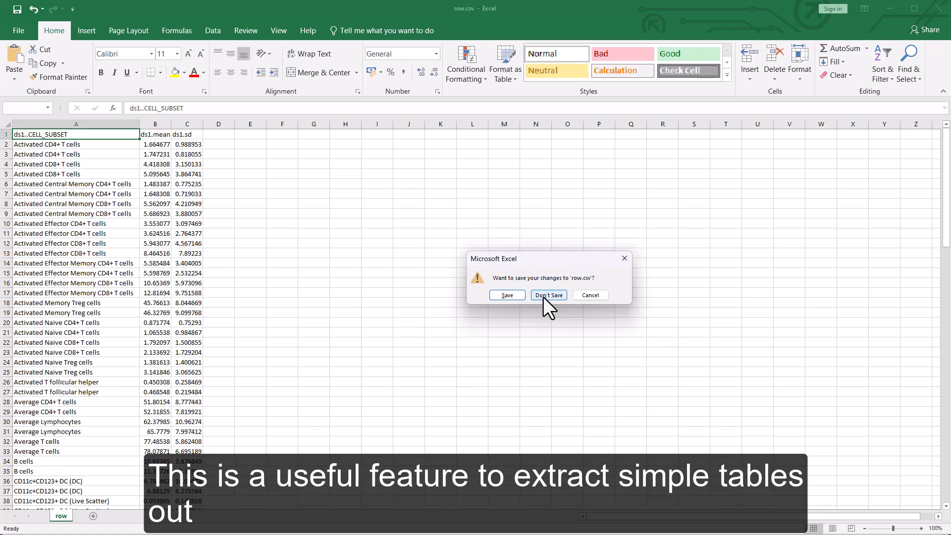
pyautogui.click(548, 295)
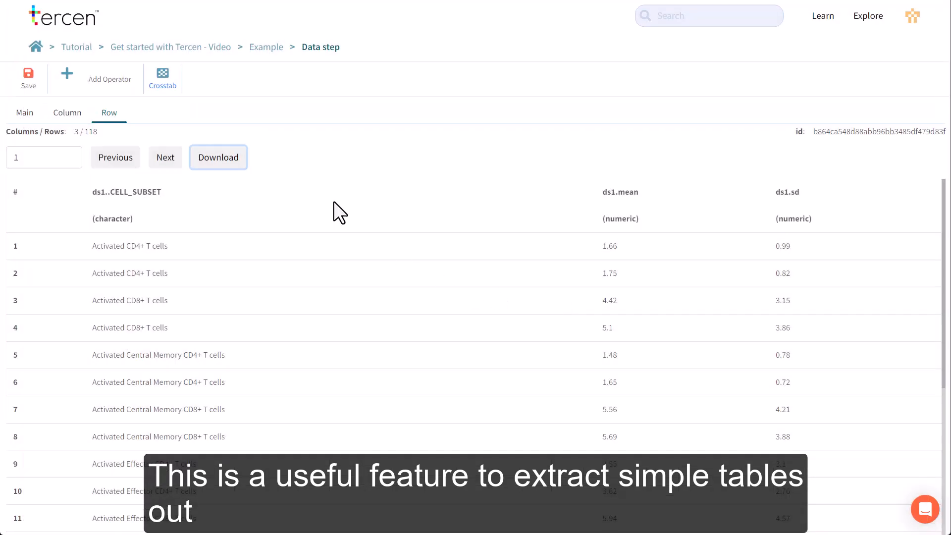
# Return to the Example workflow, move the new data step beside Plots, and rename it as Export Table.
pyautogui.click(266, 47)
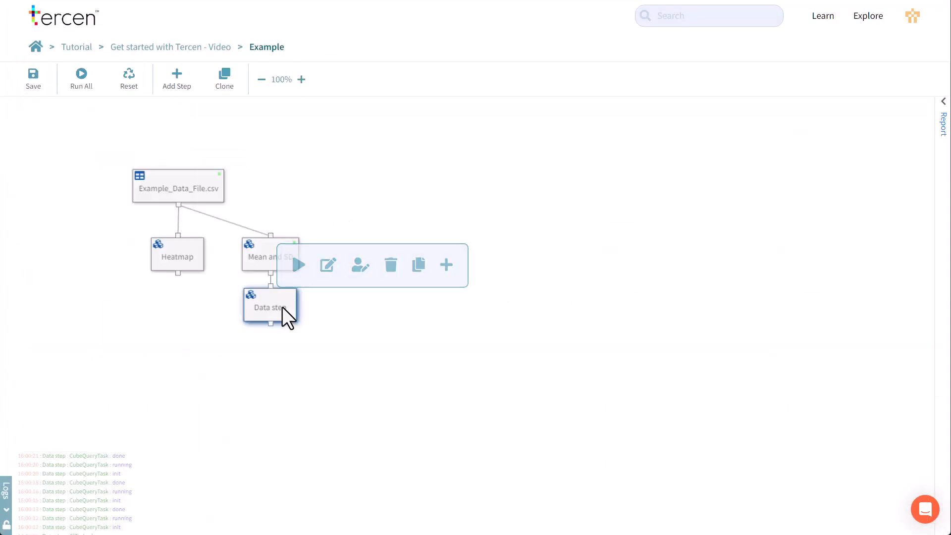
pyautogui.moveTo(281, 307); pyautogui.dragTo(361, 306)
pyautogui.click(441, 264)
pyautogui.moveTo(441, 230); pyautogui.dragTo(318, 216)
pyautogui.write('Export Table')
pyautogui.press('Return')
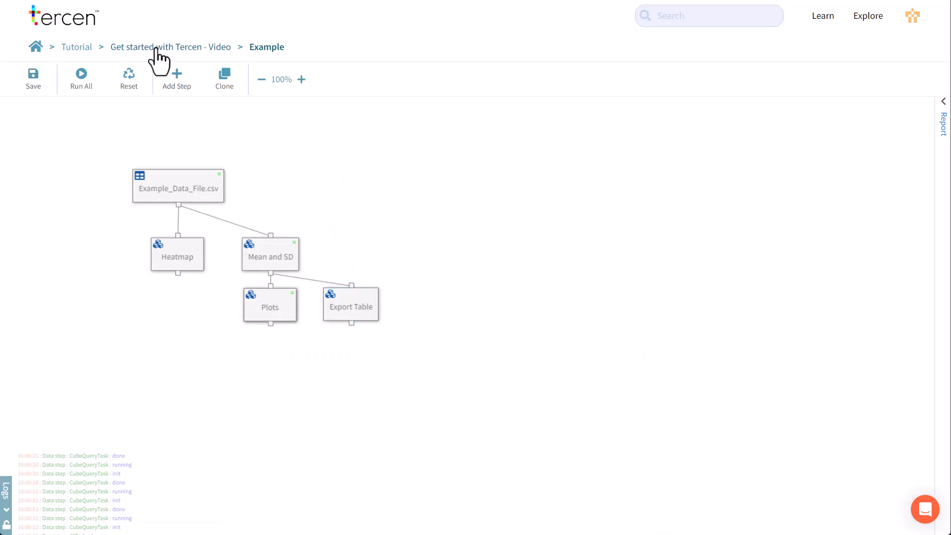
# Create a workflow from the Flow - Standard Immunophenotyping template in the project, and delete that workflow from the project's file list.
pyautogui.click(155, 49)
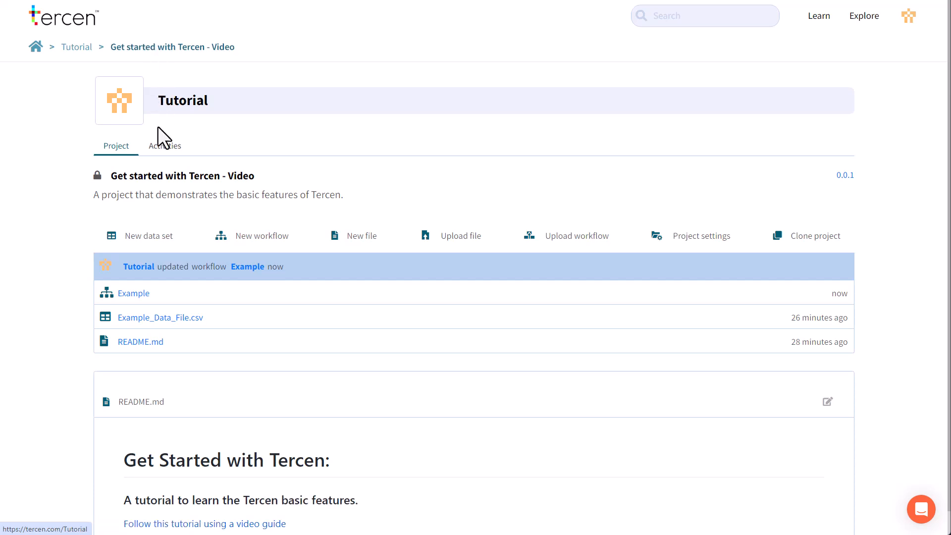
pyautogui.click(249, 240)
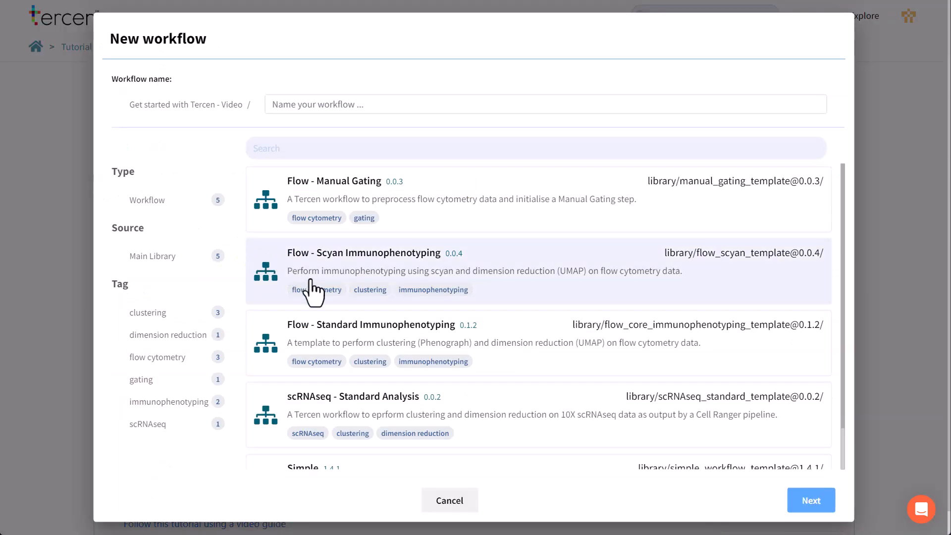
pyautogui.click(523, 361)
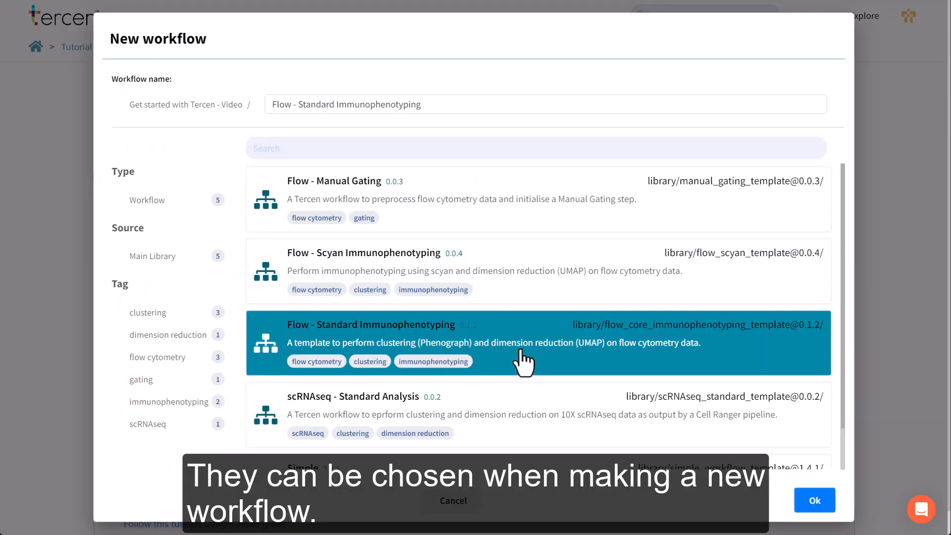
pyautogui.click(810, 501)
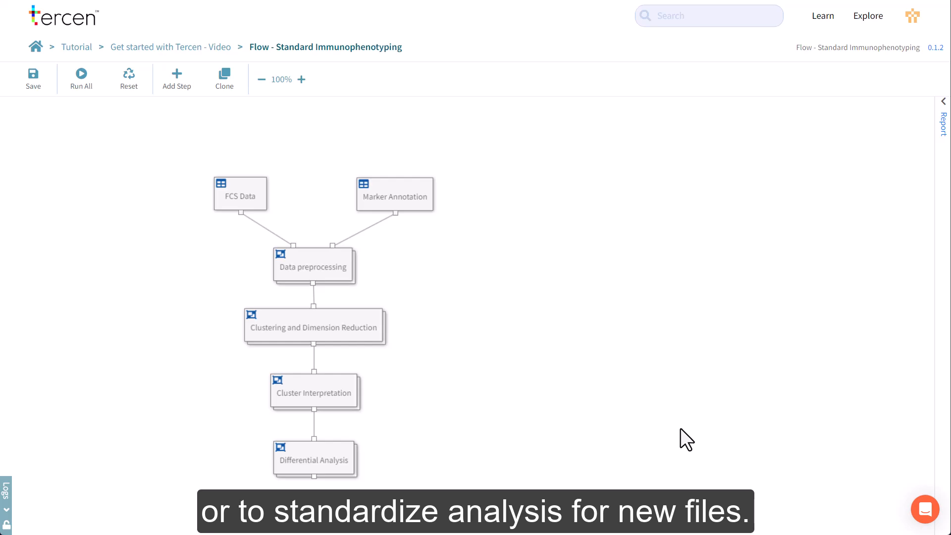
pyautogui.click(169, 53)
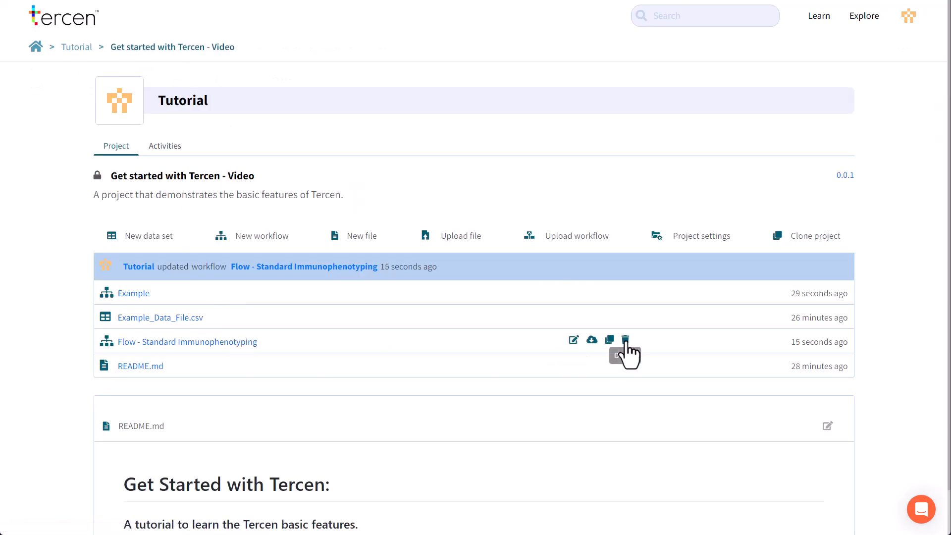
pyautogui.click(626, 341)
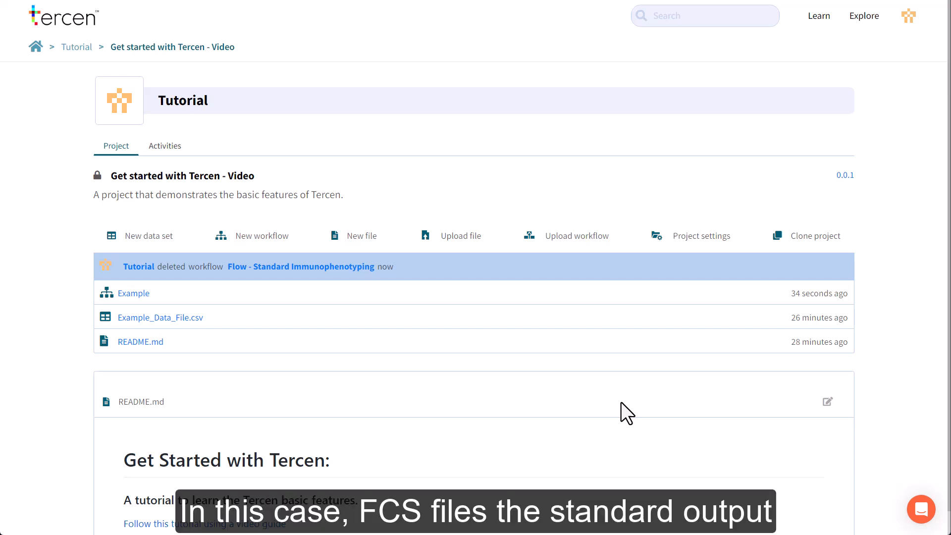
# Import Demo_FCS_Files.zip into the project as a new data set with the FCS importer, keeping the default settings.
pyautogui.click(145, 239)
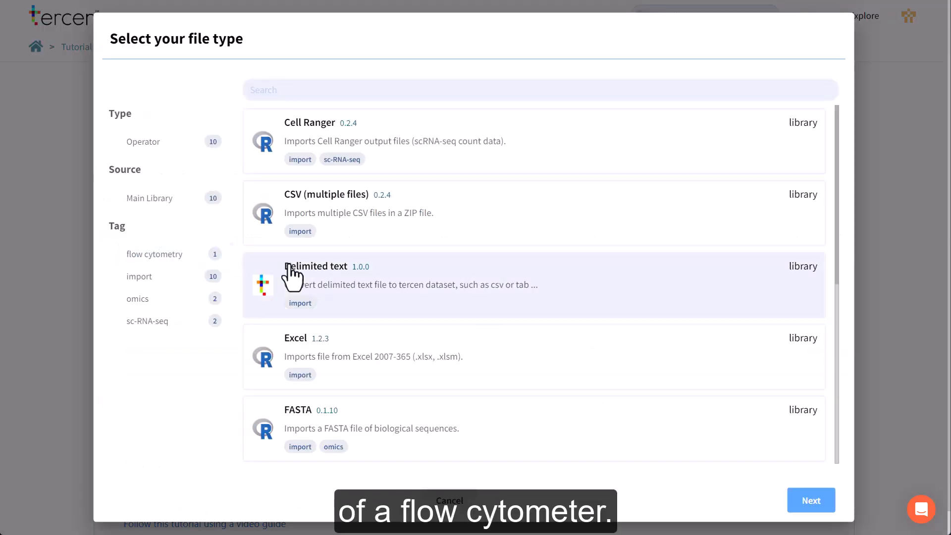
pyautogui.click(316, 91)
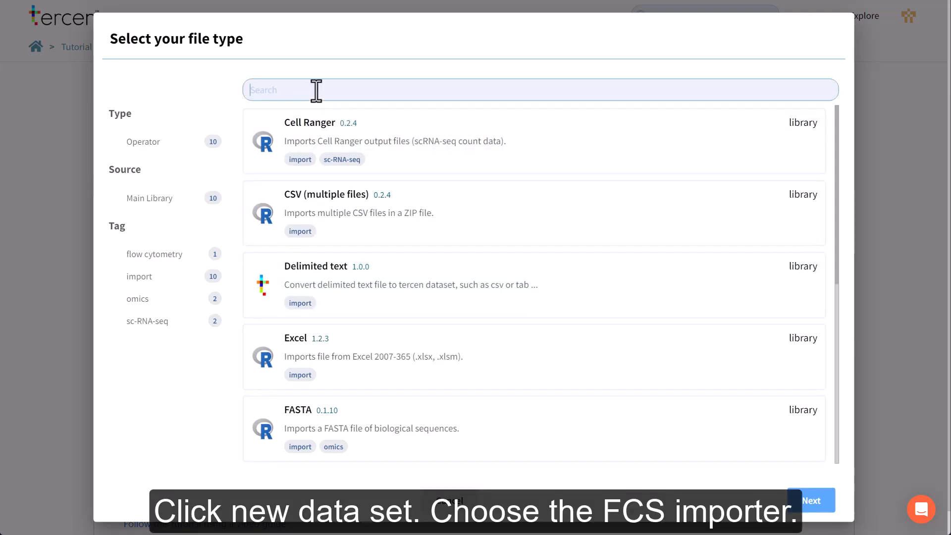
pyautogui.write('fcs')
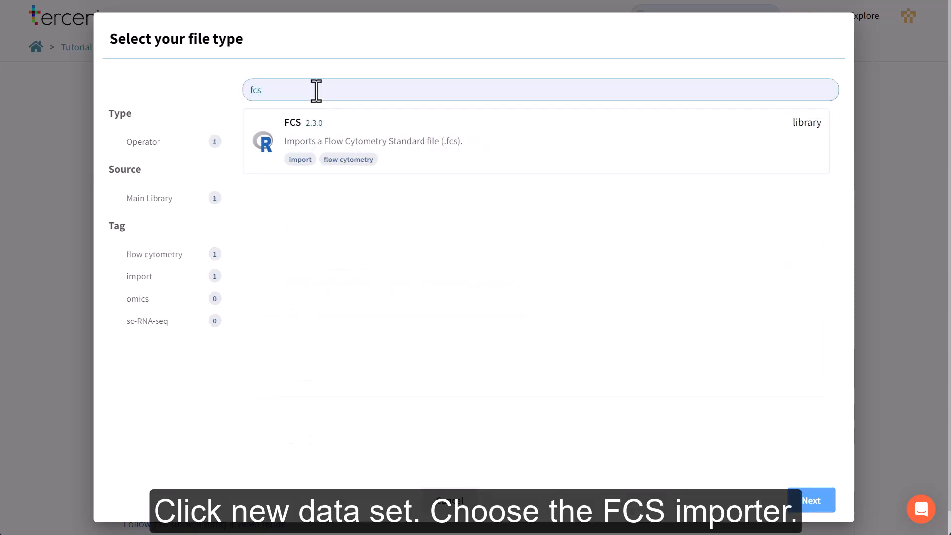
pyautogui.click(510, 162)
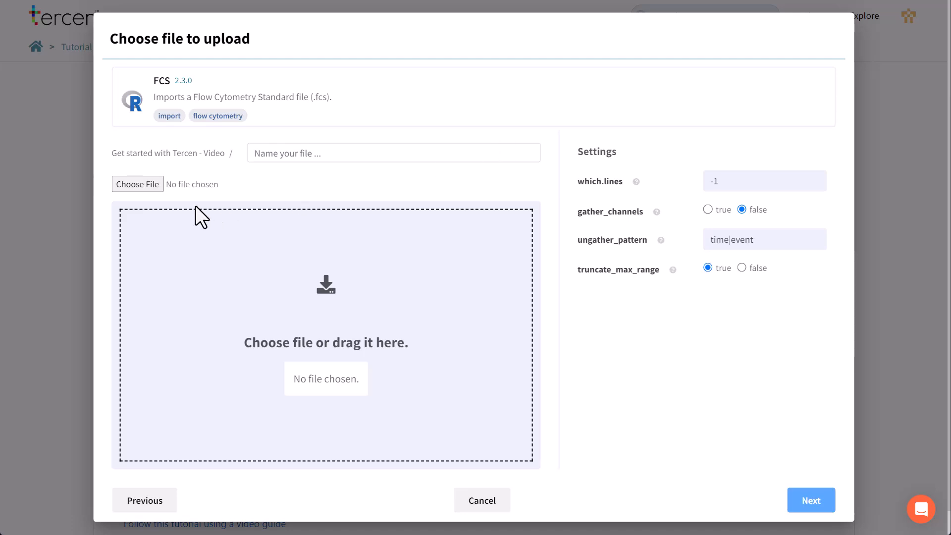
pyautogui.click(214, 217)
pyautogui.click(502, 48)
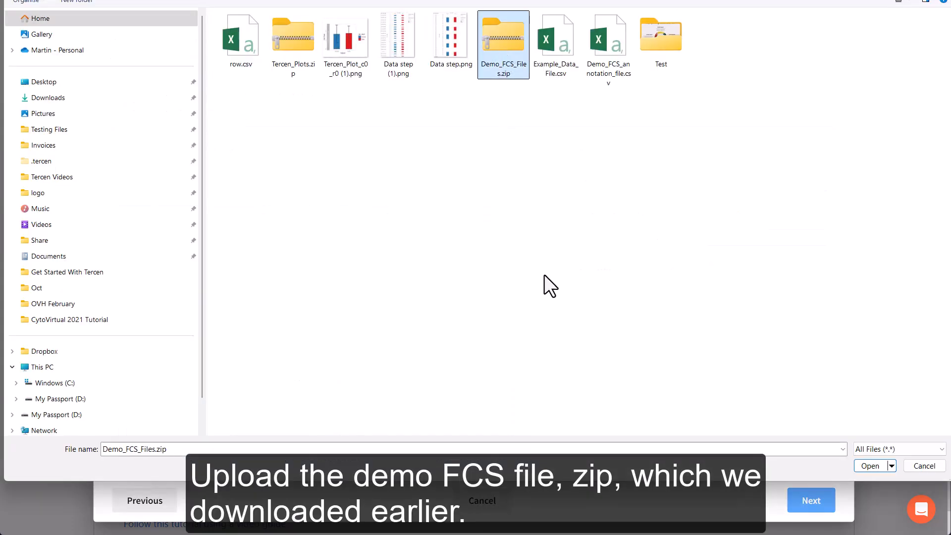
pyautogui.click(862, 468)
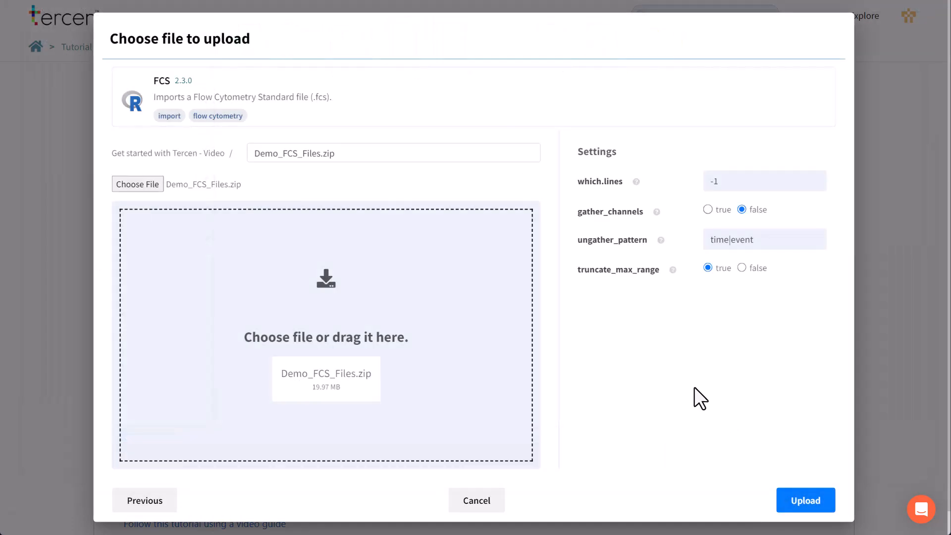
pyautogui.click(792, 493)
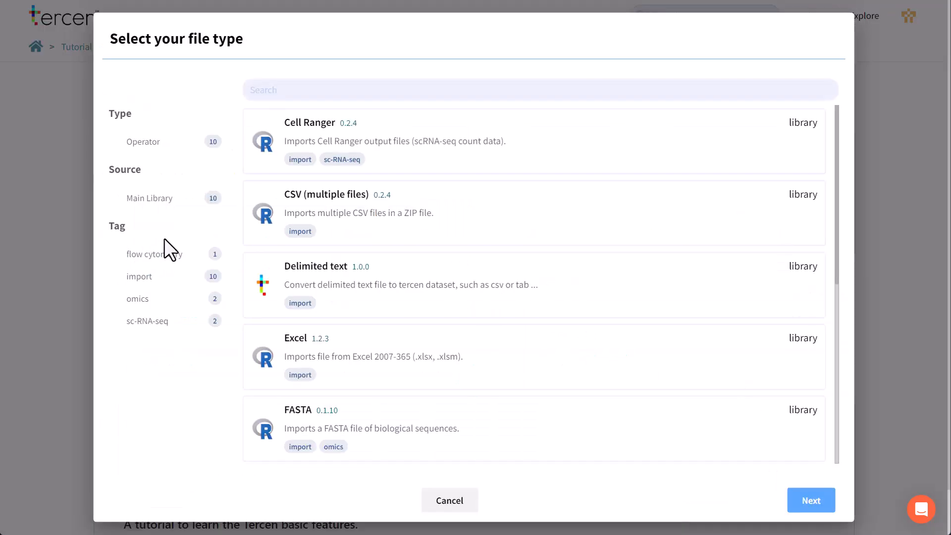
# Import Demo_FCS_annotation_file.csv as a new data set with the CSV (multiple files) importer.
pyautogui.click(456, 230)
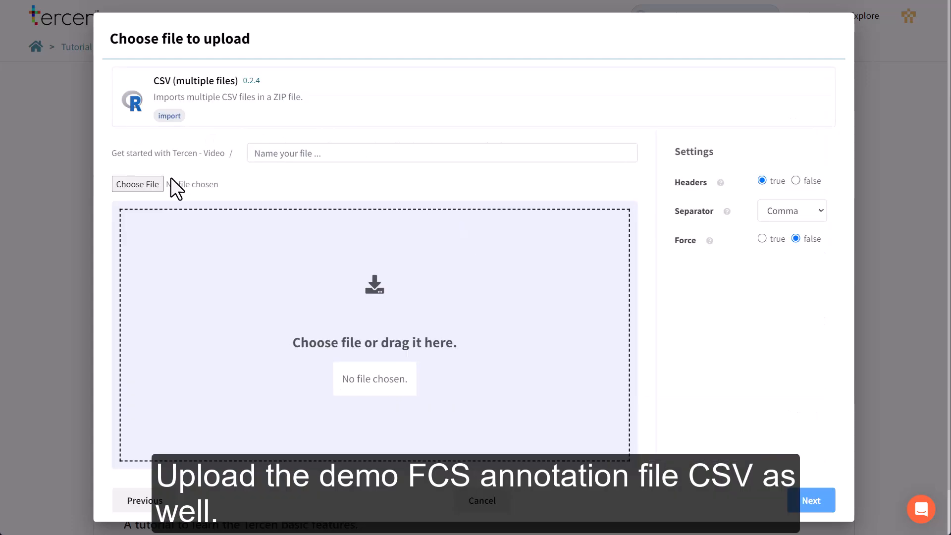
pyautogui.click(130, 183)
pyautogui.click(608, 40)
pyautogui.click(870, 466)
pyautogui.click(811, 497)
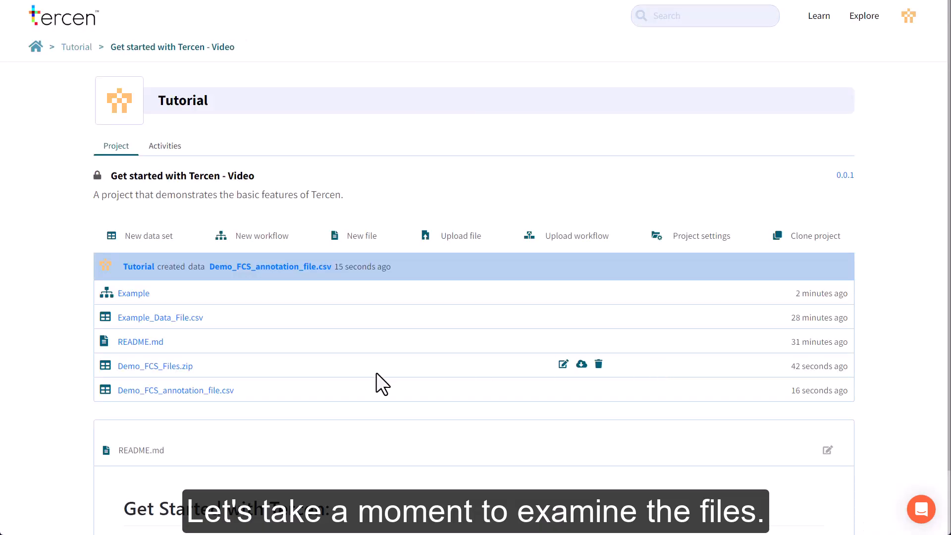
# Examine both tables of the Demo_FCS_Files.zip data set and the contents of Demo_FCS_annotation_file.csv.
pyautogui.click(162, 373)
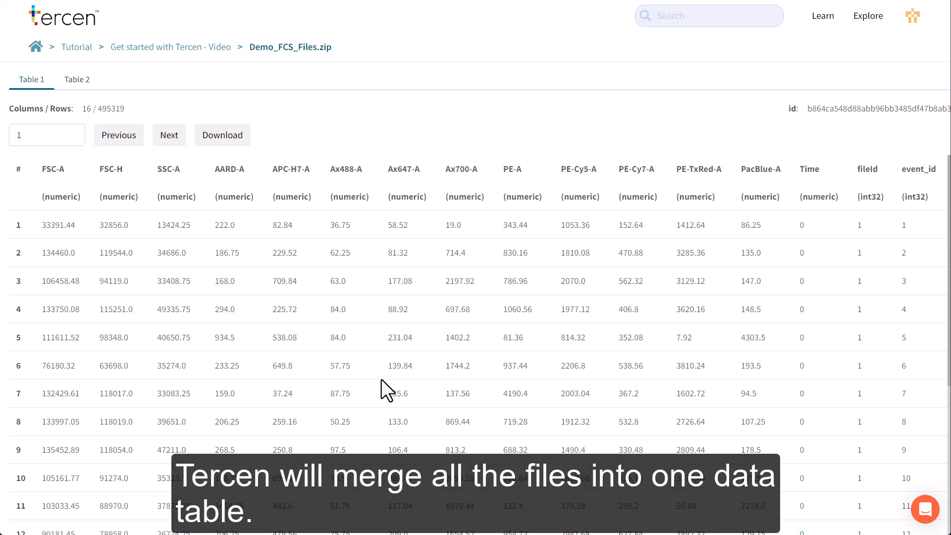
pyautogui.click(87, 85)
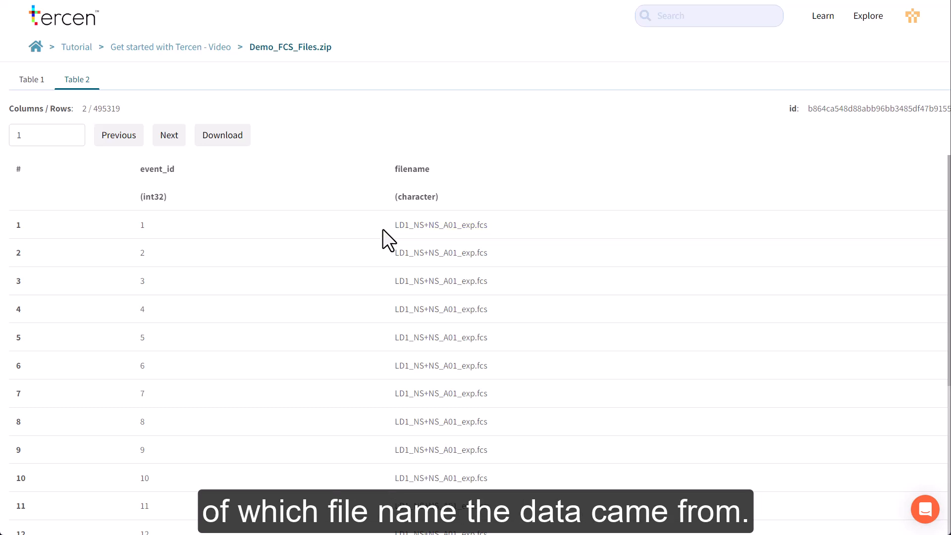
pyautogui.click(207, 48)
pyautogui.click(168, 317)
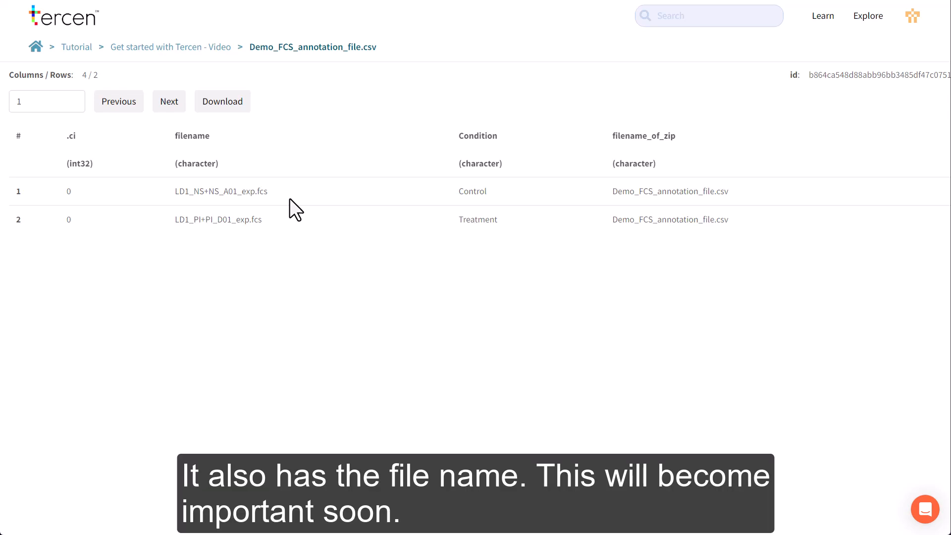
# Examine the channel descriptions table for Demo_FCS_Files.zip in the FCS Annotations folder, and return to the project page.
pyautogui.click(183, 49)
pyautogui.click(129, 295)
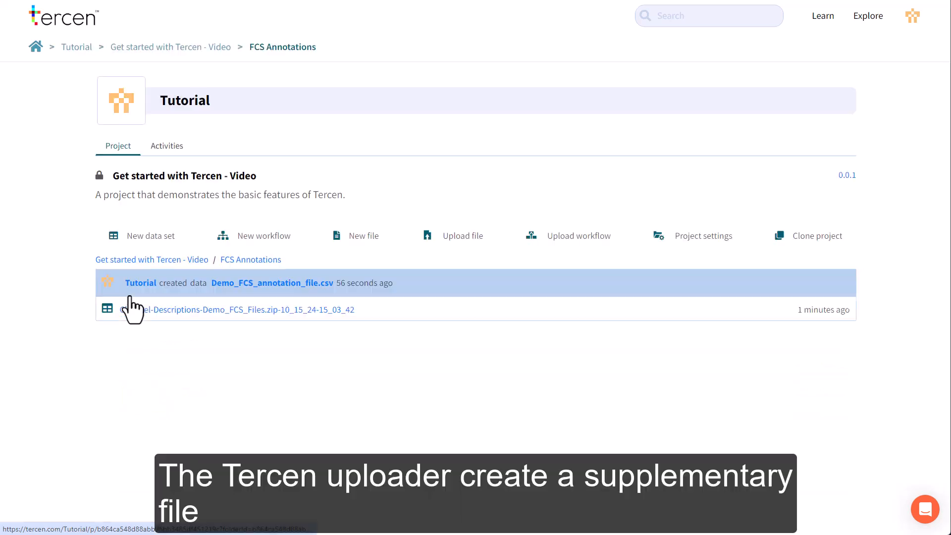
pyautogui.click(162, 315)
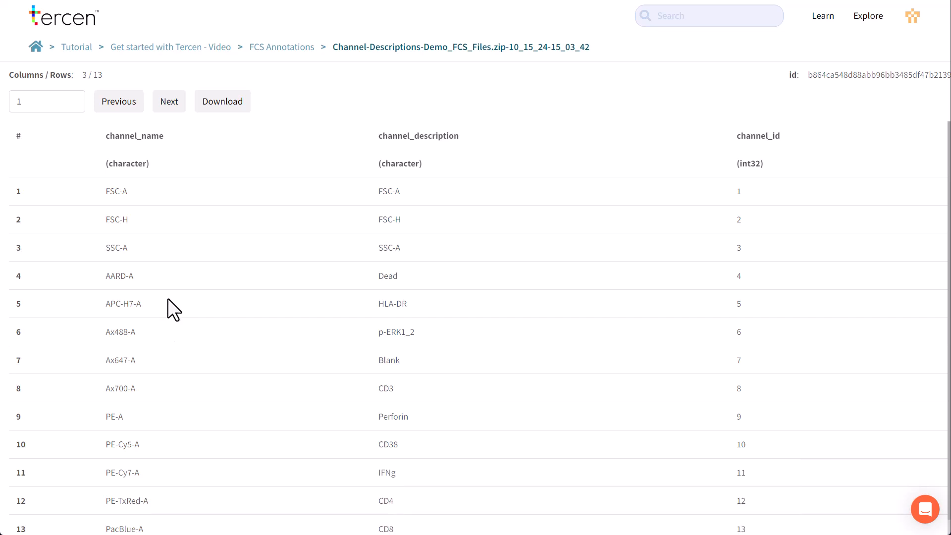
pyautogui.click(212, 47)
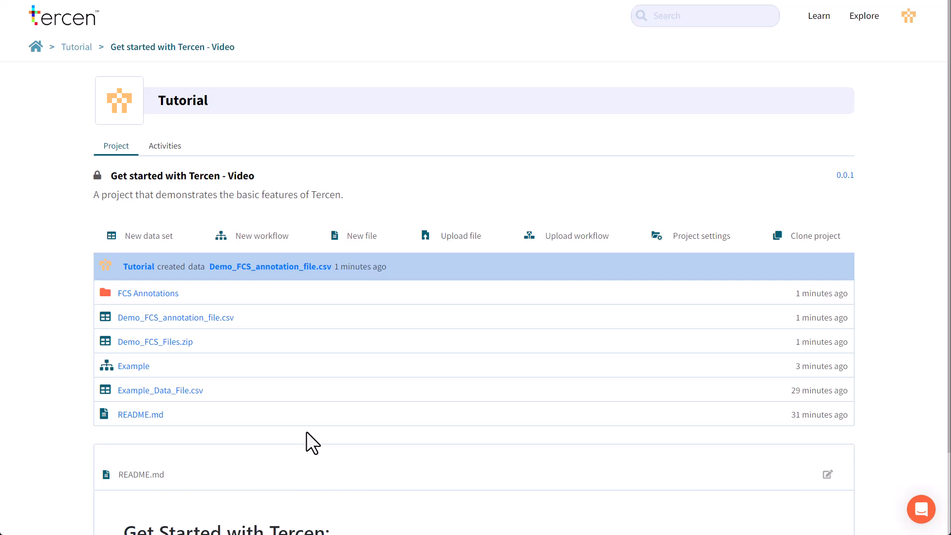
# Create a new workflow in the project named "FCS file workflow" without using a template.
pyautogui.click(260, 237)
pyautogui.write('FC')
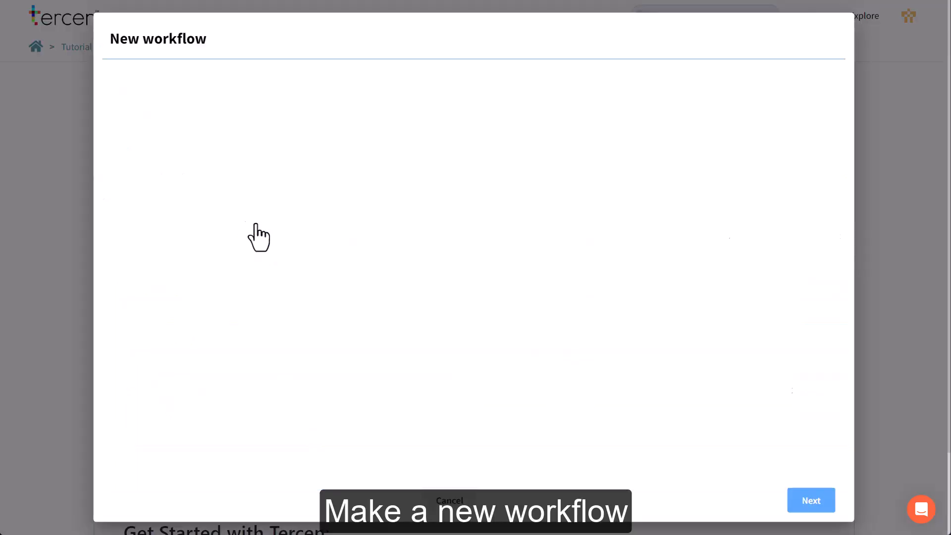
pyautogui.write('S file work')
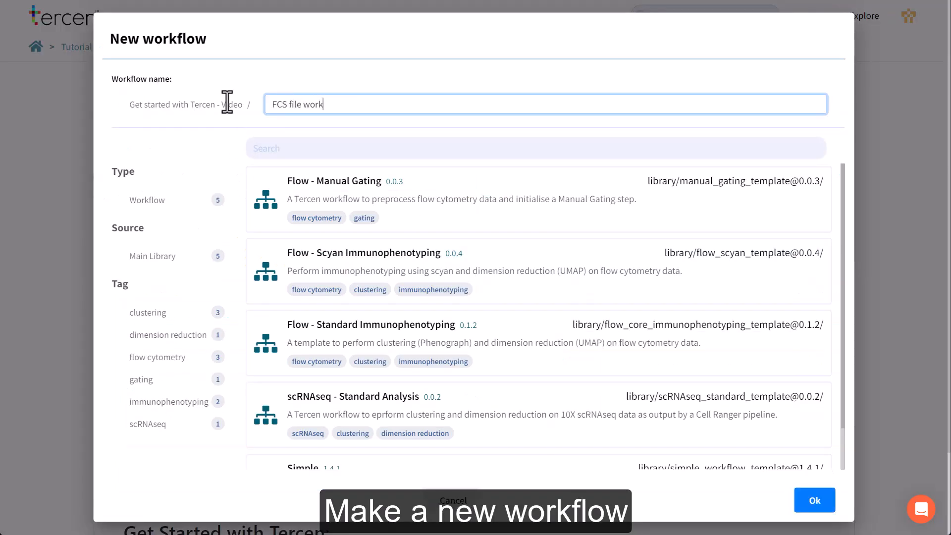
pyautogui.press('Return')
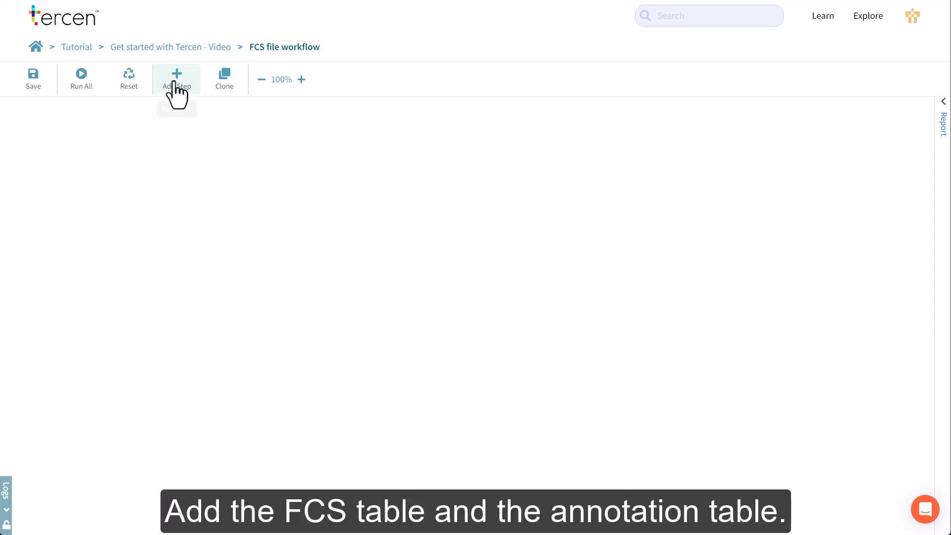
# Add the Demo_FCS_Files.zip data set to the workflow as a table step.
pyautogui.click(175, 92)
pyautogui.click(396, 233)
pyautogui.click(815, 502)
pyautogui.click(446, 302)
pyautogui.click(816, 500)
# Add Demo_FCS_annotation_file.csv as a second table step and place it beside the Demo_FCS_Files.zip step.
pyautogui.click(179, 90)
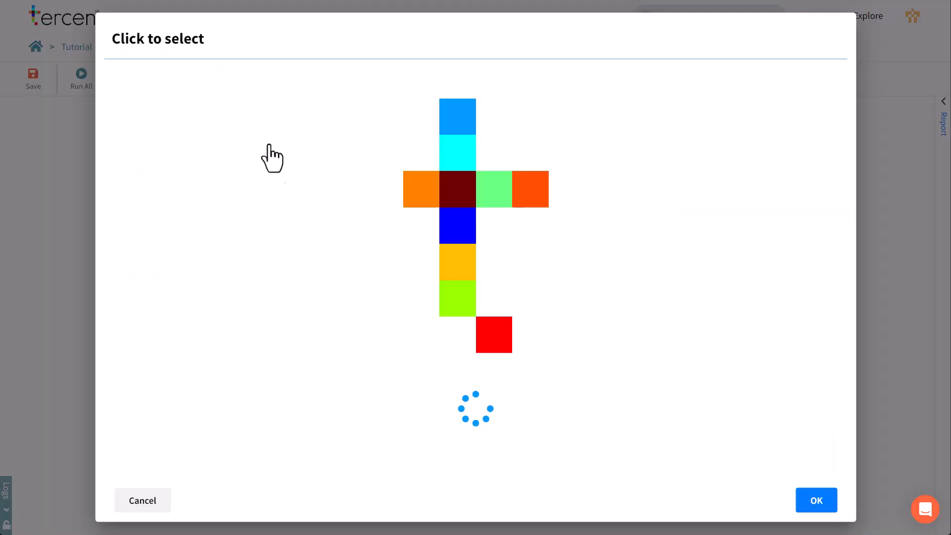
pyautogui.click(369, 221)
pyautogui.click(816, 501)
pyautogui.click(460, 236)
pyautogui.click(816, 500)
pyautogui.moveTo(214, 200)
pyautogui.mouseDown()
pyautogui.moveTo(403, 193)
pyautogui.moveTo(326, 189)
pyautogui.mouseUp()
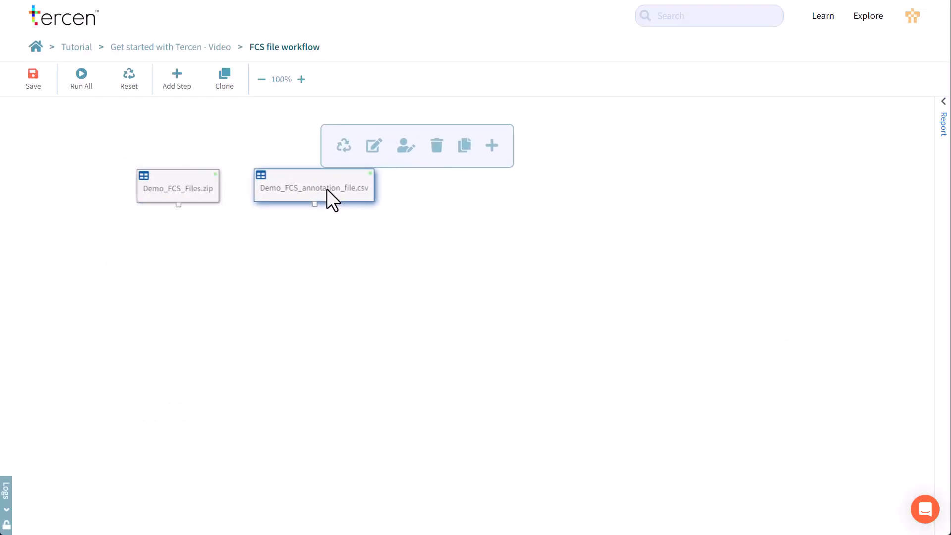
pyautogui.click(408, 299)
# Add a Join step with Demo_FCS_Files.zip as its left table and link Demo_FCS_annotation_file.csv to its right input.
pyautogui.click(170, 193)
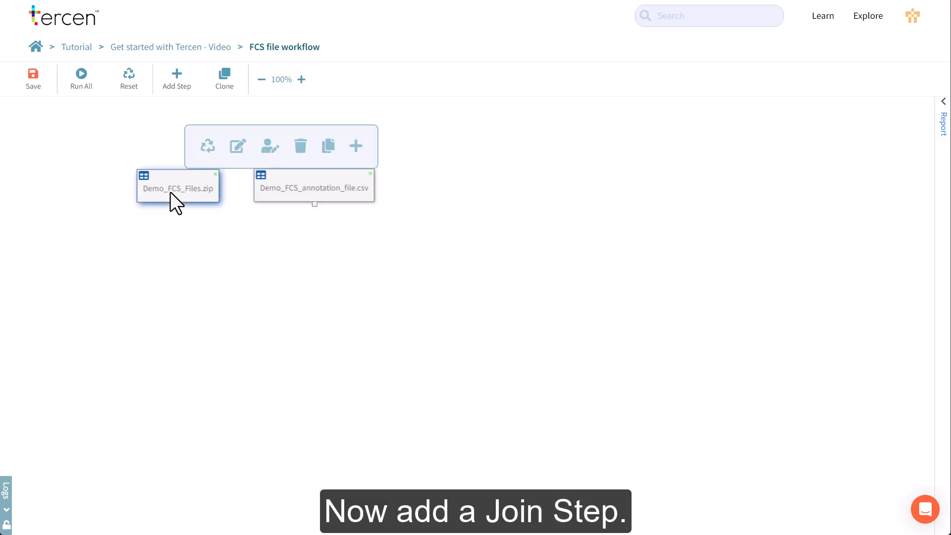
pyautogui.click(357, 148)
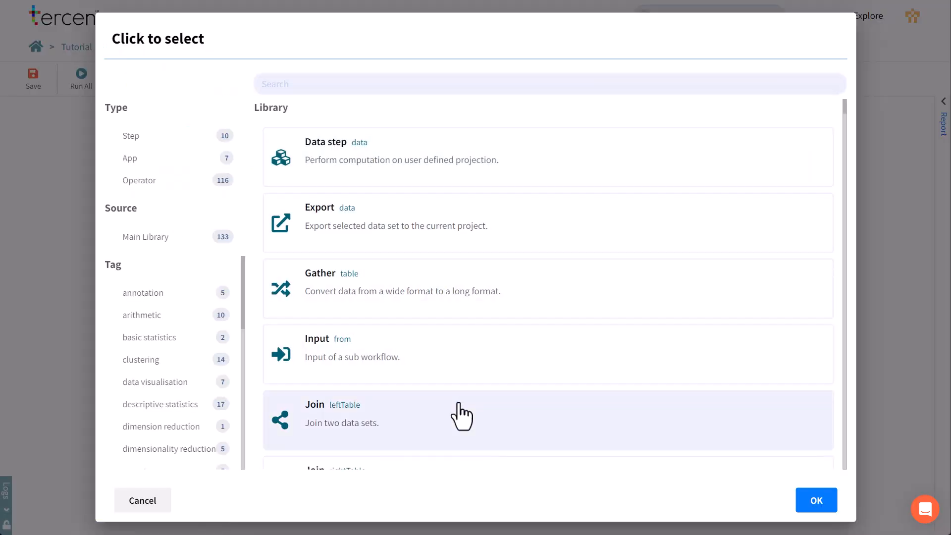
pyautogui.click(456, 431)
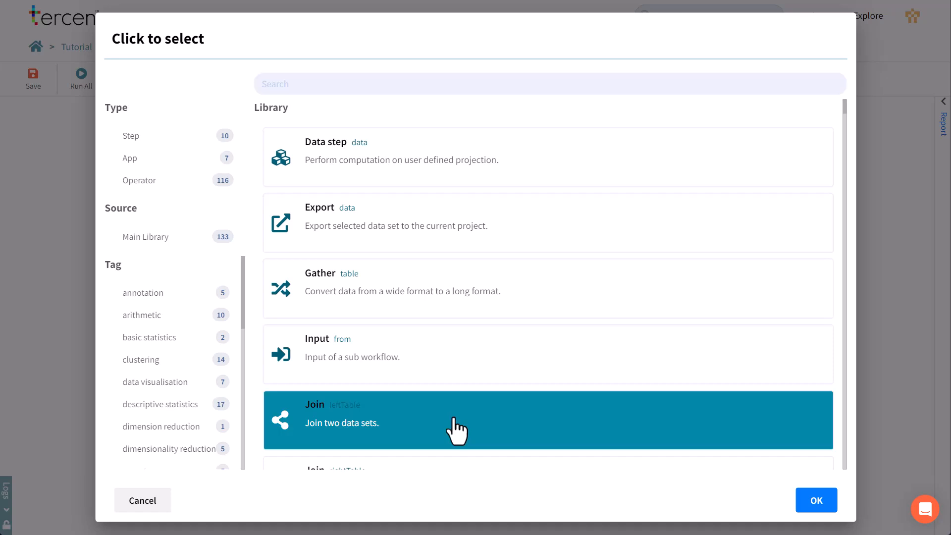
pyautogui.click(798, 502)
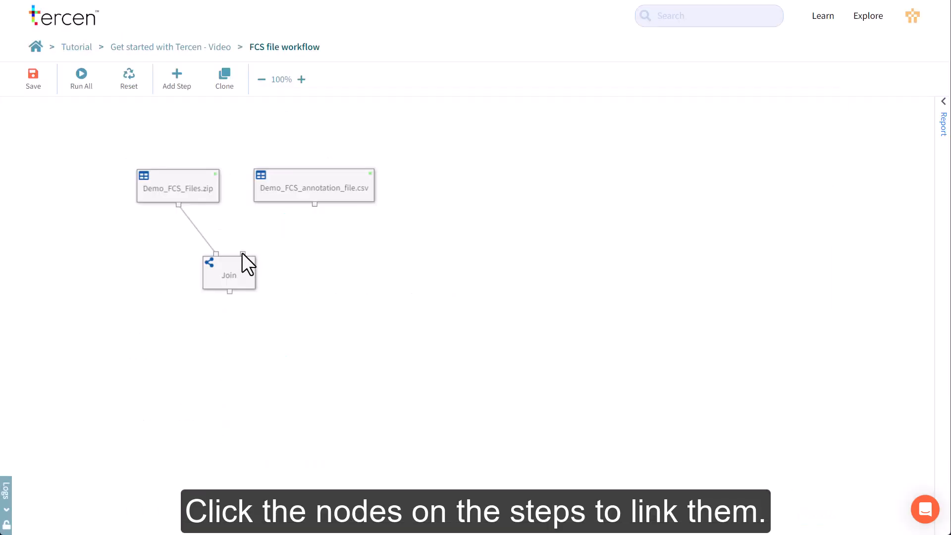
pyautogui.moveTo(315, 204); pyautogui.dragTo(243, 253)
pyautogui.click(233, 272)
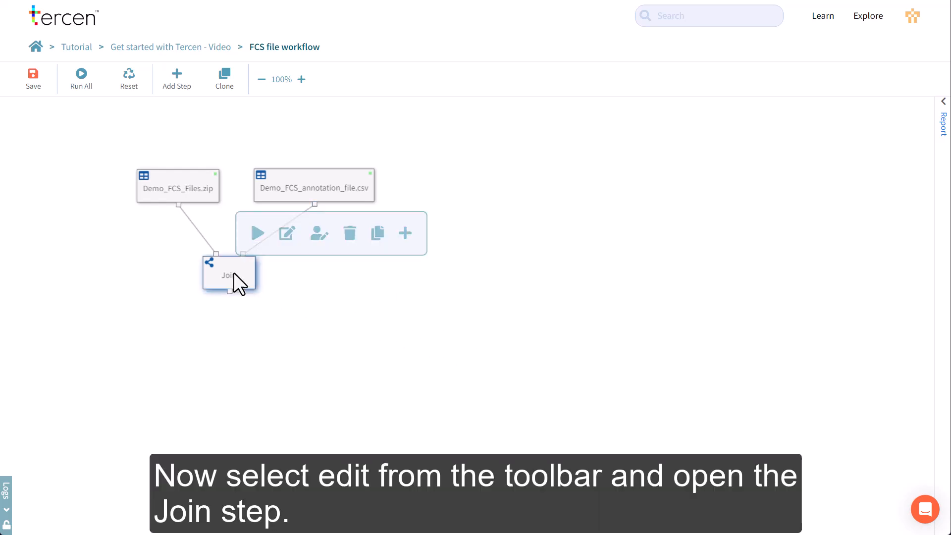
# Configure the Join step to match the two tables on filename on both sides, and run it.
pyautogui.click(286, 234)
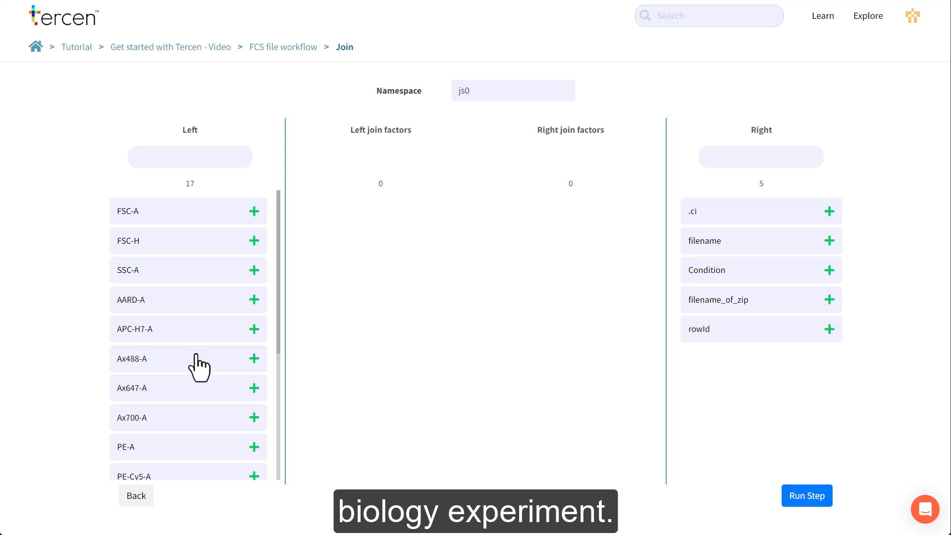
pyautogui.scroll(-5, 199, 367)
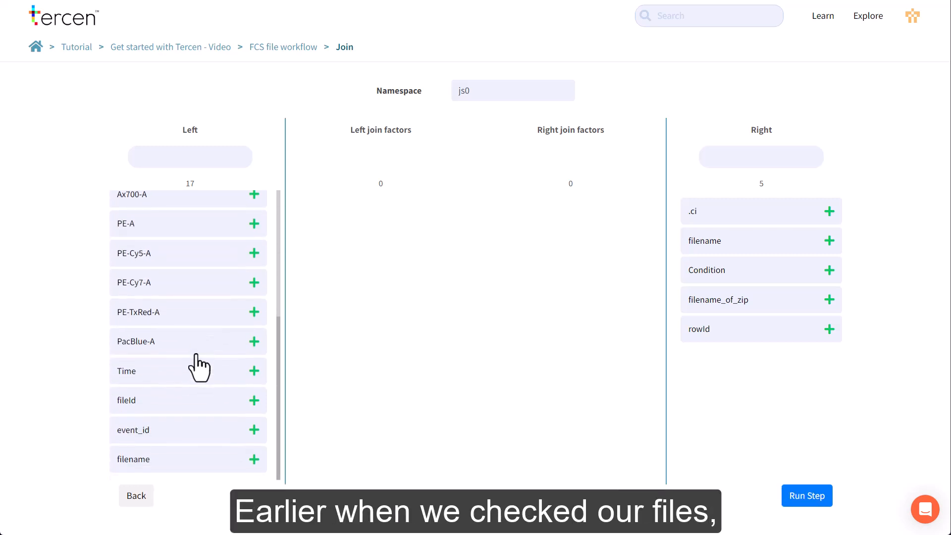
pyautogui.click(254, 459)
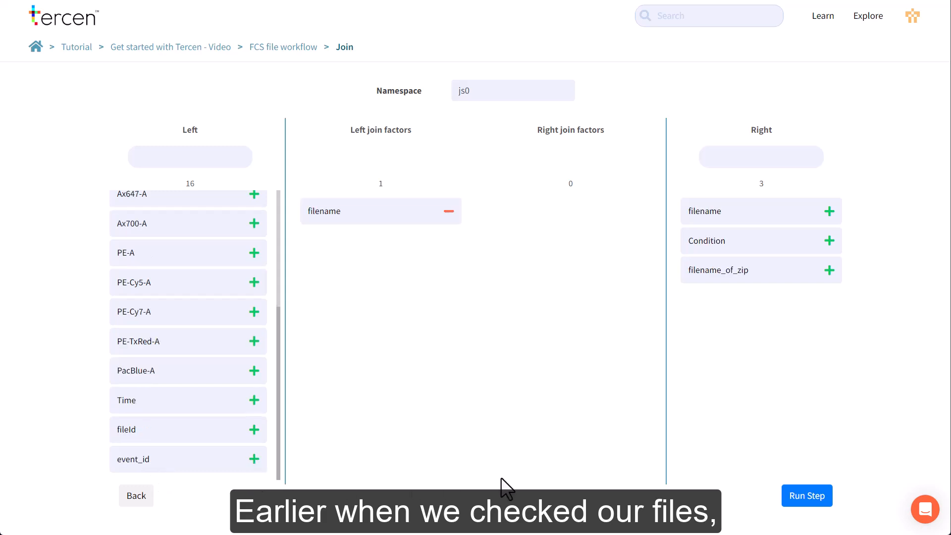
pyautogui.click(828, 211)
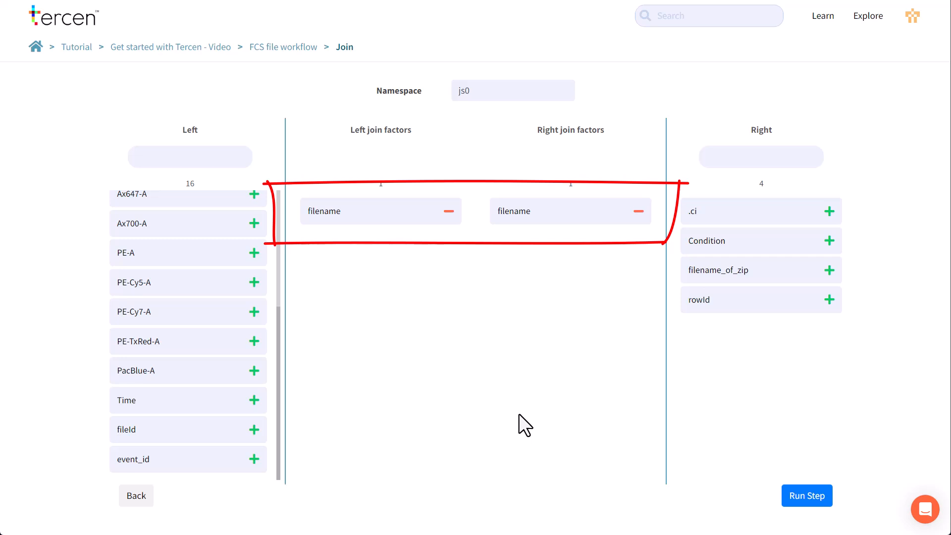
pyautogui.click(798, 497)
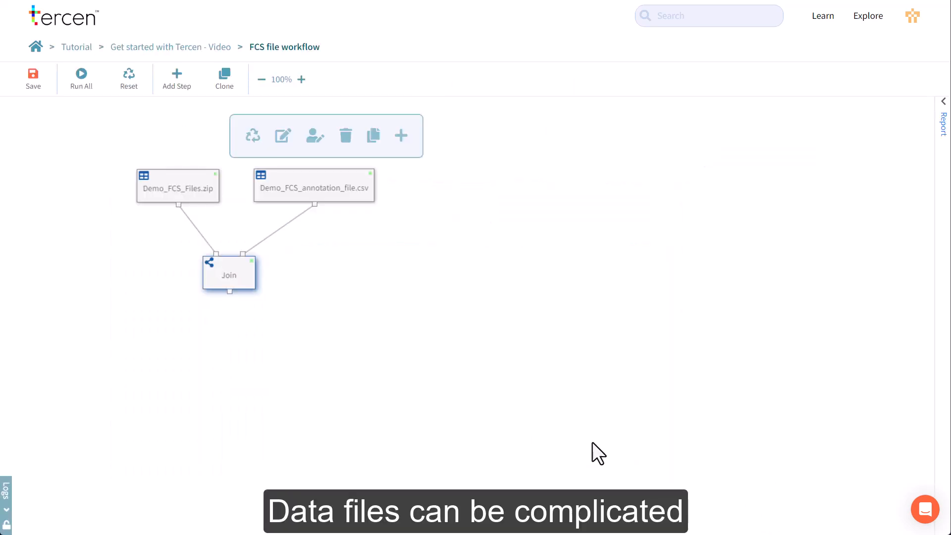
pyautogui.click(592, 443)
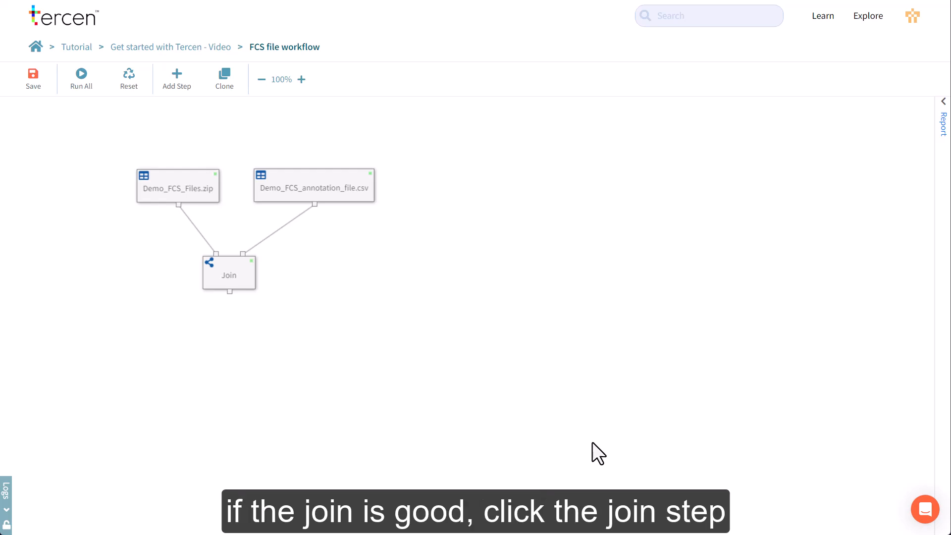
# Add a data step after the Join step and open it.
pyautogui.click(229, 282)
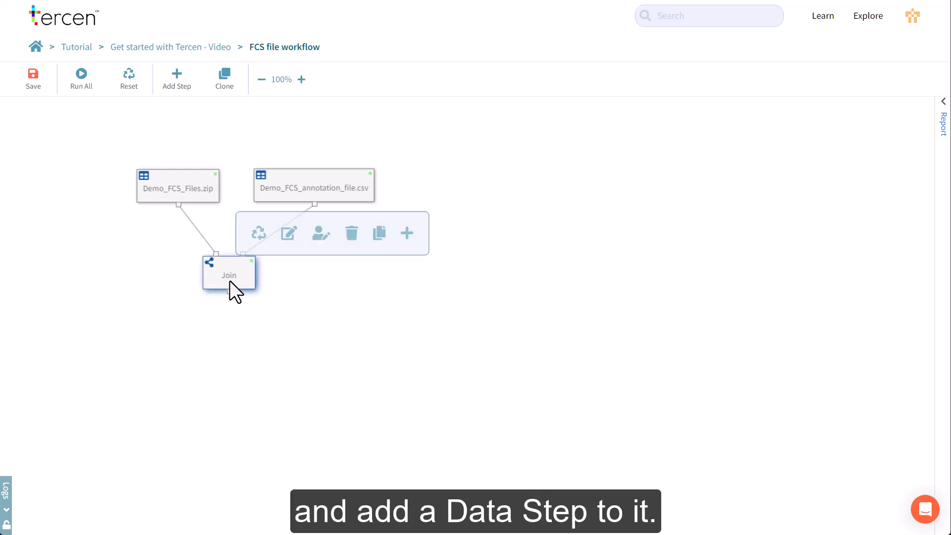
pyautogui.click(404, 234)
pyautogui.click(331, 163)
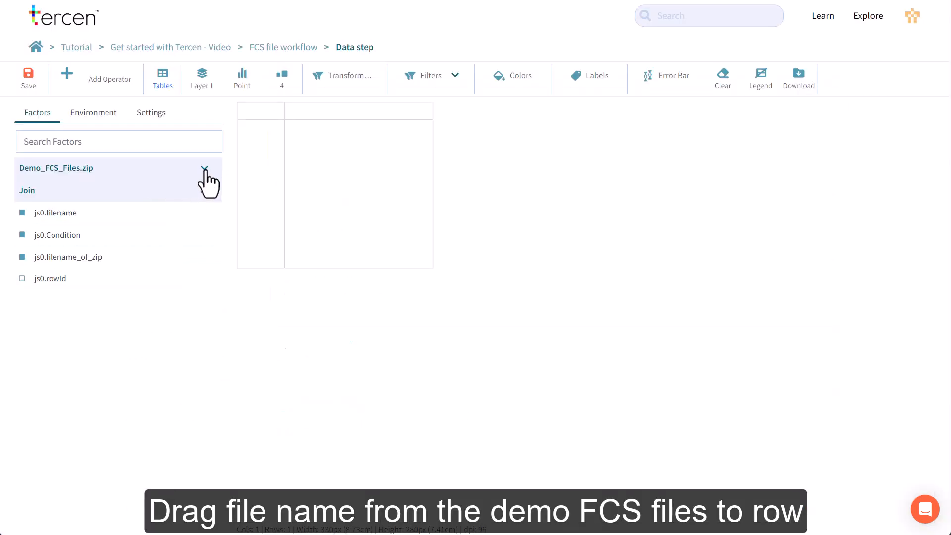
# Project filename from Demo_FCS_Files.zip and js0.filename from Join onto the rows, and widen both row label columns.
pyautogui.click(205, 171)
pyautogui.scroll(-3, 163, 297)
pyautogui.scroll(1, 64, 456)
pyautogui.moveTo(59, 470); pyautogui.dragTo(274, 232)
pyautogui.scroll(-1, 127, 272)
pyautogui.scroll(5, 81, 197)
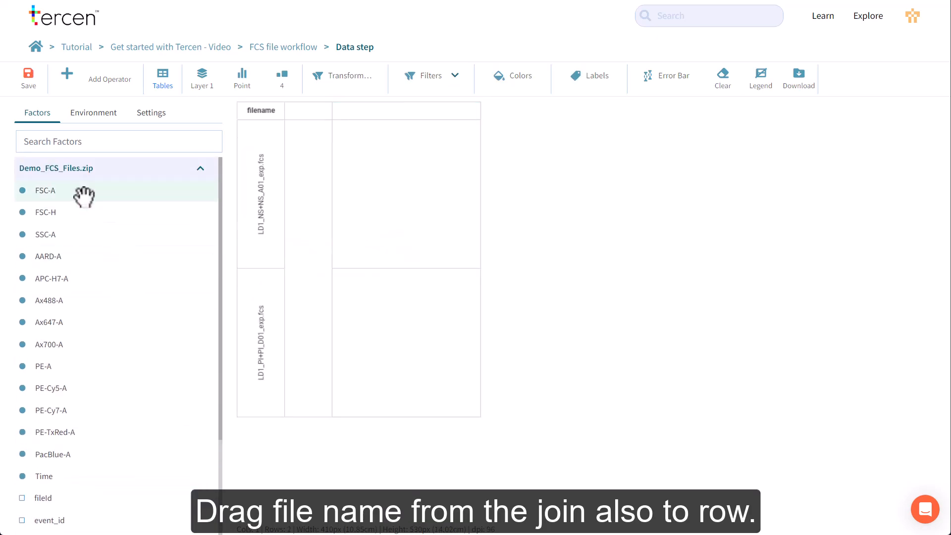
pyautogui.click(202, 170)
pyautogui.moveTo(59, 211); pyautogui.dragTo(291, 270)
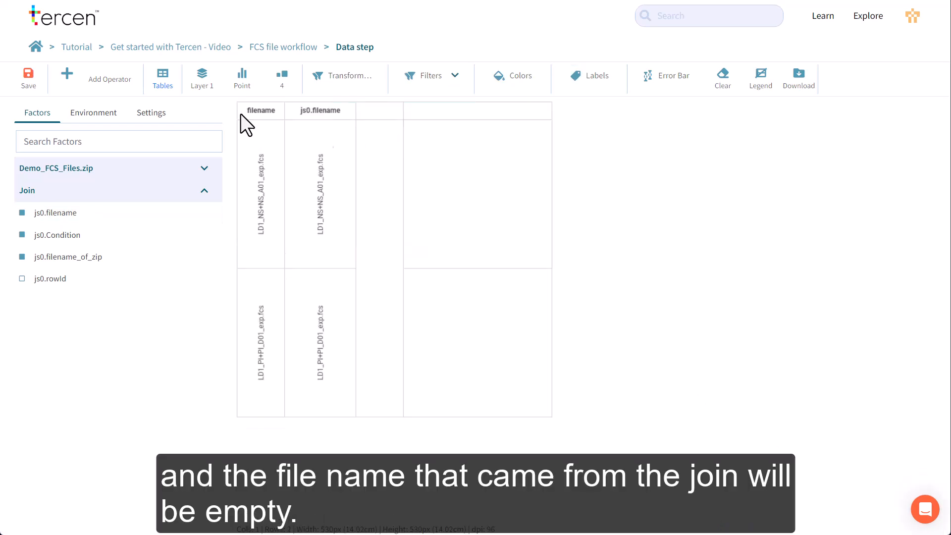
pyautogui.moveTo(286, 117); pyautogui.dragTo(479, 117)
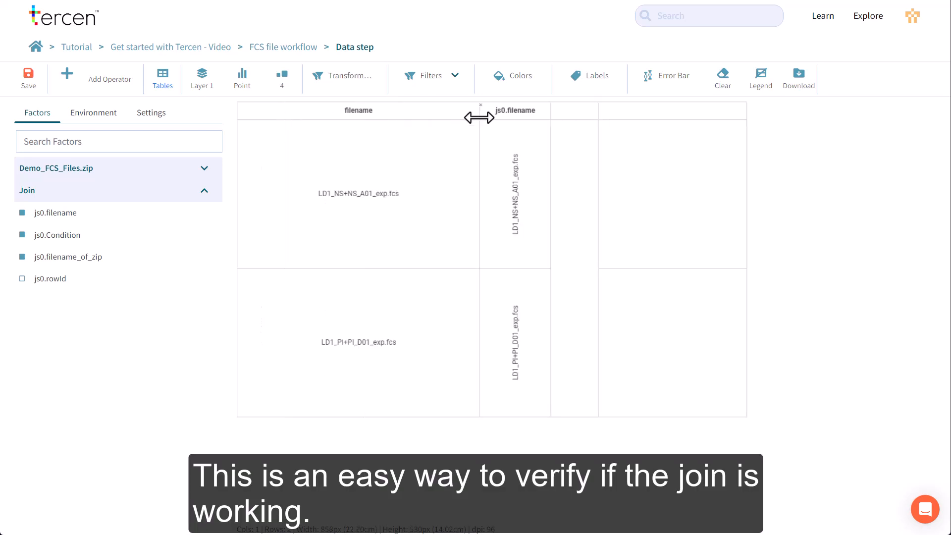
pyautogui.moveTo(550, 116); pyautogui.dragTo(721, 120)
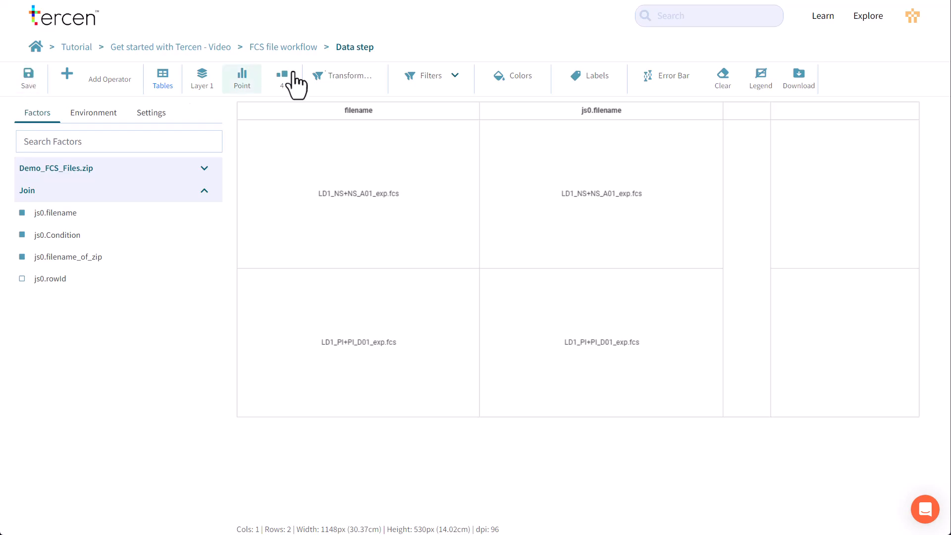
# Rename the data step as "Check Join" in the workflow and move it to the lower left of the Join step.
pyautogui.click(283, 47)
pyautogui.click(318, 283)
pyautogui.hotkey('ctrl', 'a')
pyautogui.write('Check Join')
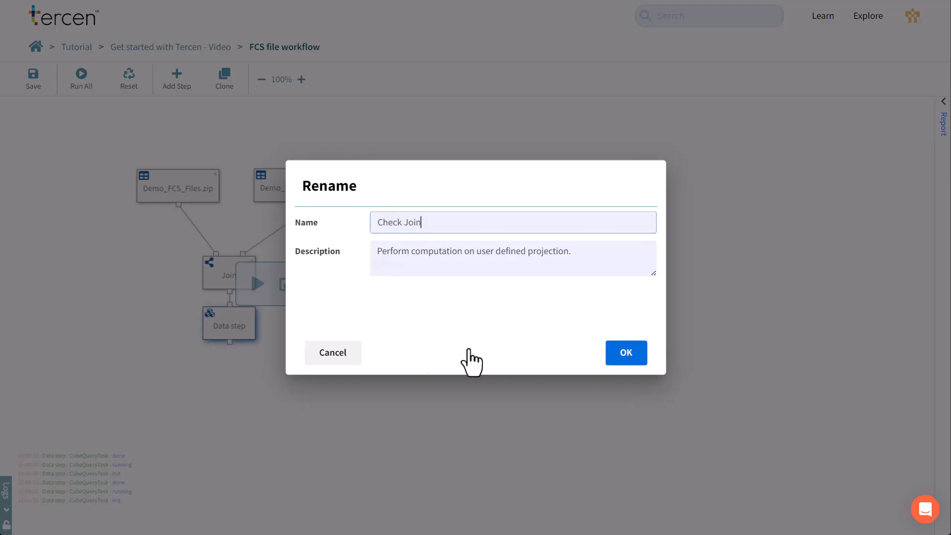
pyautogui.press('Return')
pyautogui.moveTo(228, 330); pyautogui.dragTo(161, 326)
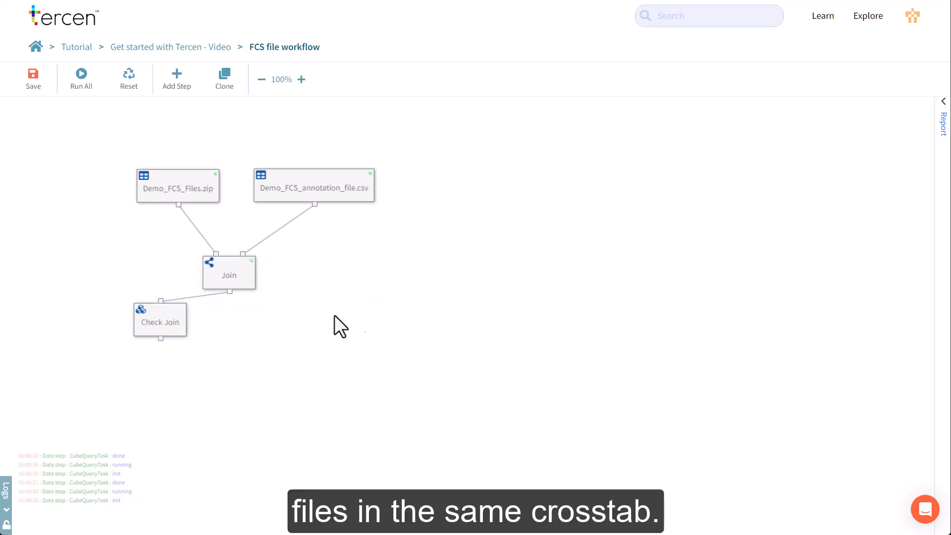
# Add another data step after Join and project the FSC-A channel onto its y-axis.
pyautogui.click(406, 232)
pyautogui.click(468, 185)
pyautogui.click(816, 500)
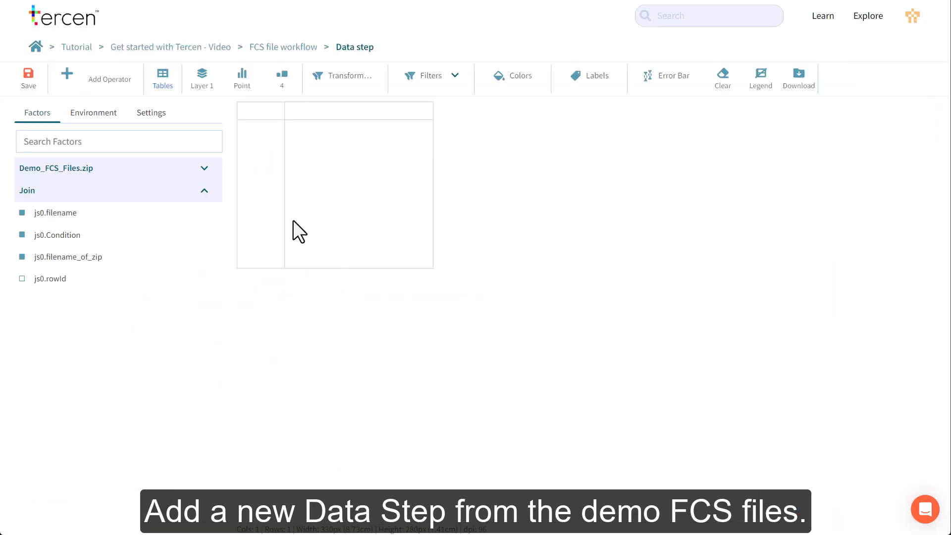
pyautogui.click(204, 168)
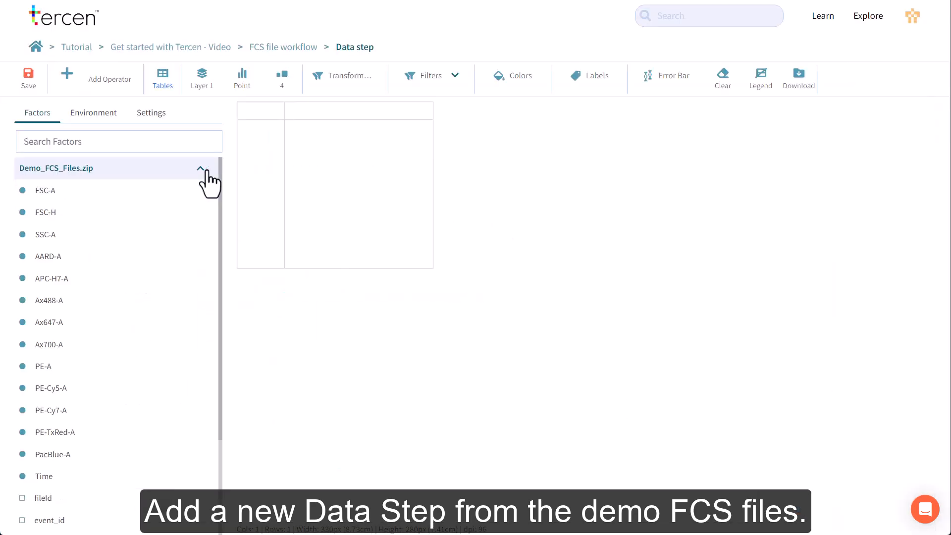
pyautogui.moveTo(92, 194); pyautogui.dragTo(320, 217)
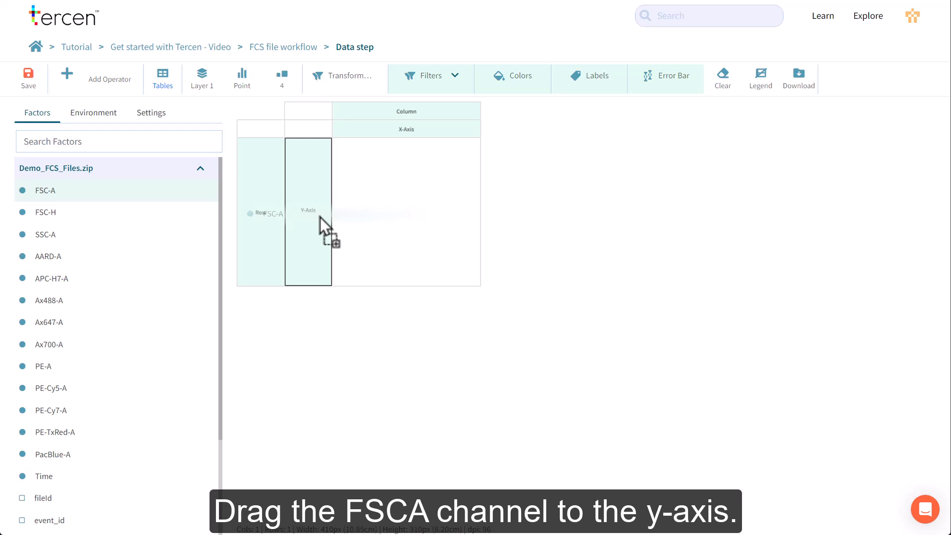
pyautogui.moveTo(320, 217); pyautogui.dragTo(321, 217)
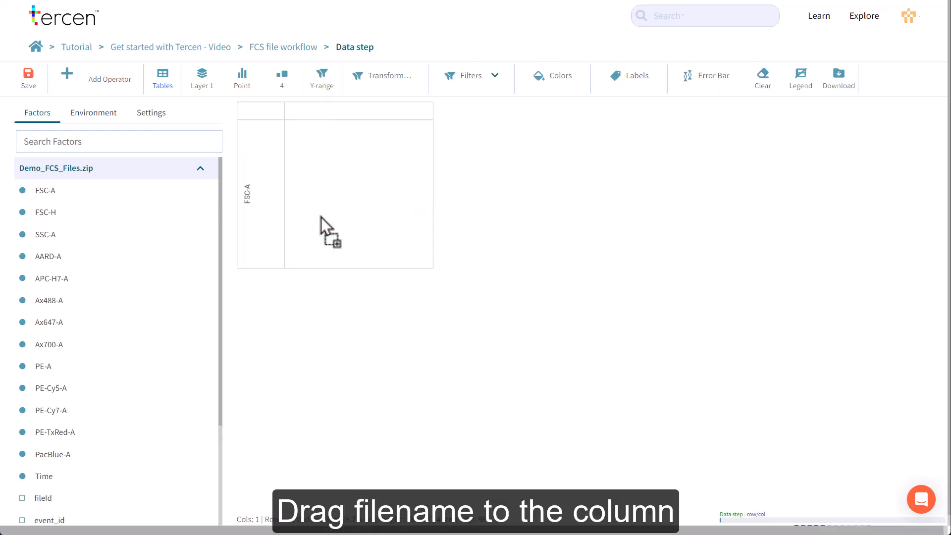
# Project filename from Demo_FCS_Files.zip and js0.Condition from Join onto the columns of the FSC-A plot.
pyautogui.scroll(-3, 127, 233)
pyautogui.moveTo(68, 415); pyautogui.dragTo(456, 106)
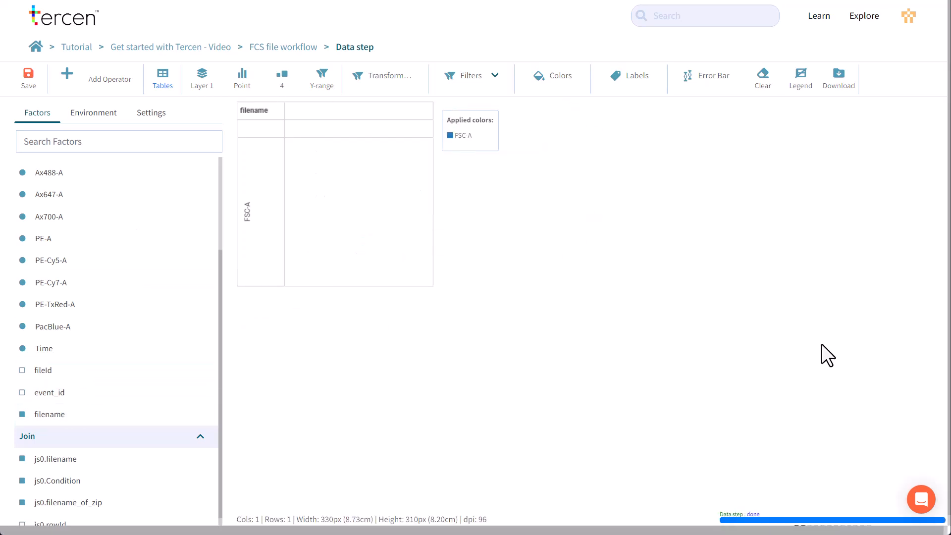
pyautogui.scroll(3, 191, 198)
pyautogui.click(202, 169)
pyautogui.moveTo(77, 236); pyautogui.dragTo(448, 116)
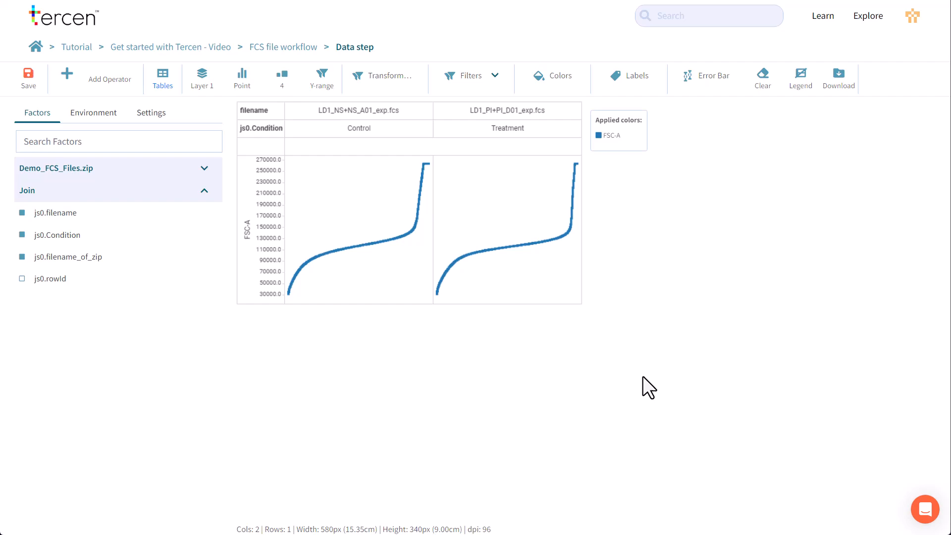
# Return to the FCS file workflow, rename the data step as "Control / Treatment" and move it below Check Join.
pyautogui.click(277, 48)
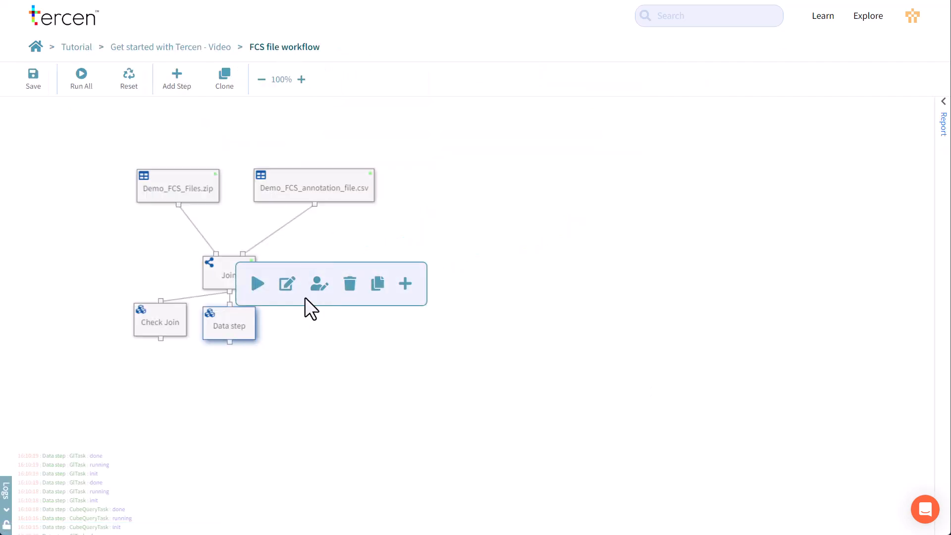
pyautogui.click(319, 283)
pyautogui.write('Control Treatment')
pyautogui.hotkey('ctrl', 'Left')
pyautogui.write('/')
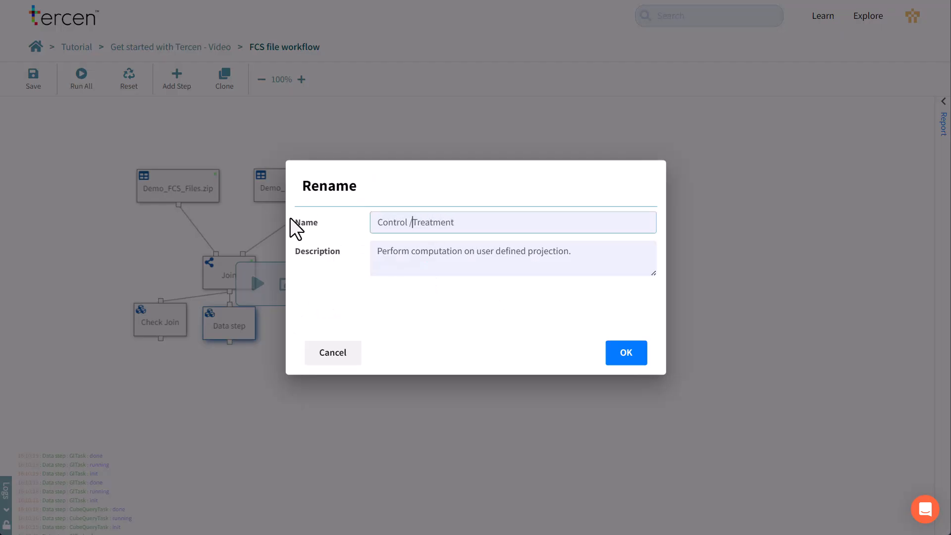
pyautogui.press('Return')
pyautogui.moveTo(233, 334); pyautogui.dragTo(164, 395)
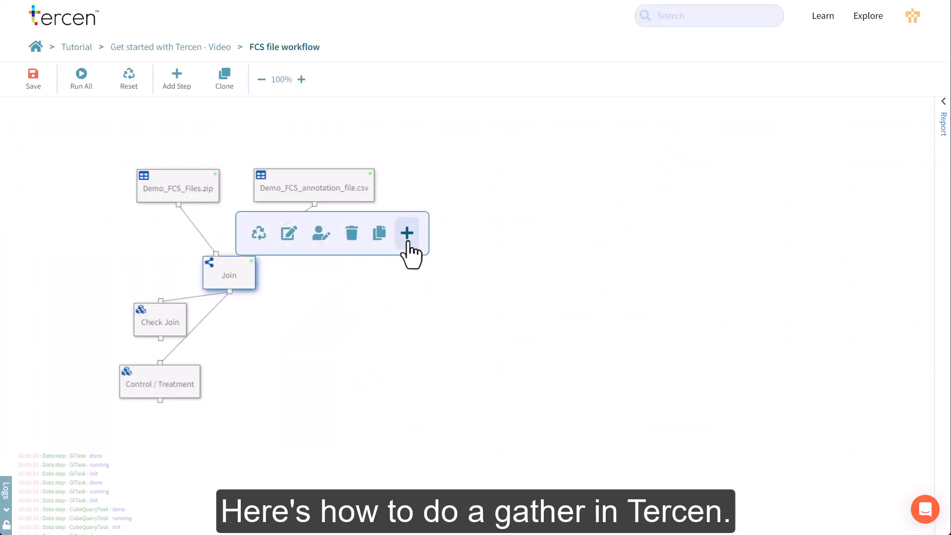
# Add a Gather step after the Join step and open its settings.
pyautogui.click(409, 250)
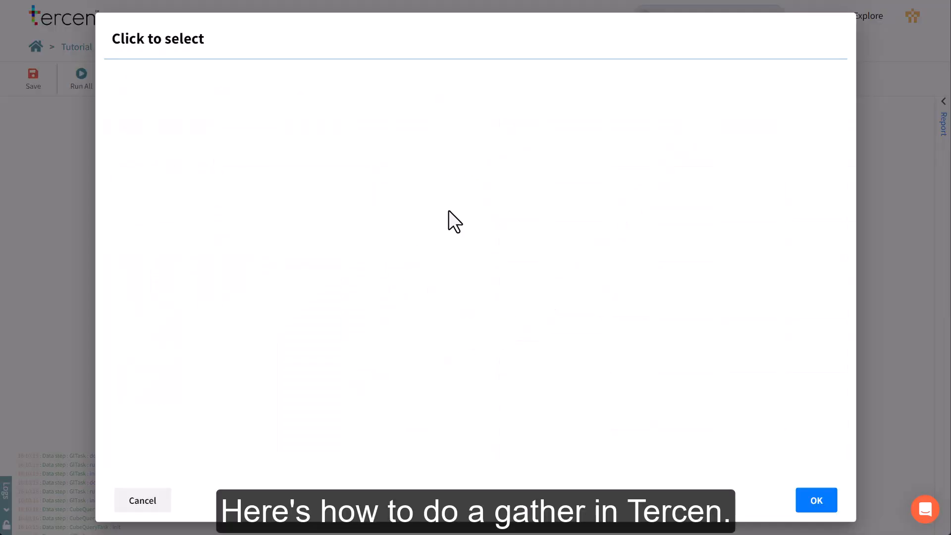
pyautogui.click(425, 300)
pyautogui.click(816, 500)
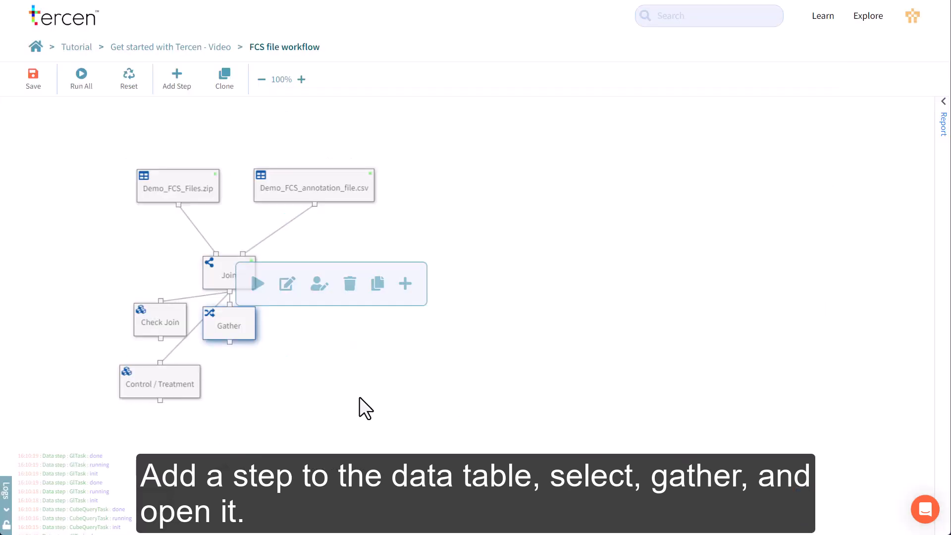
pyautogui.click(287, 283)
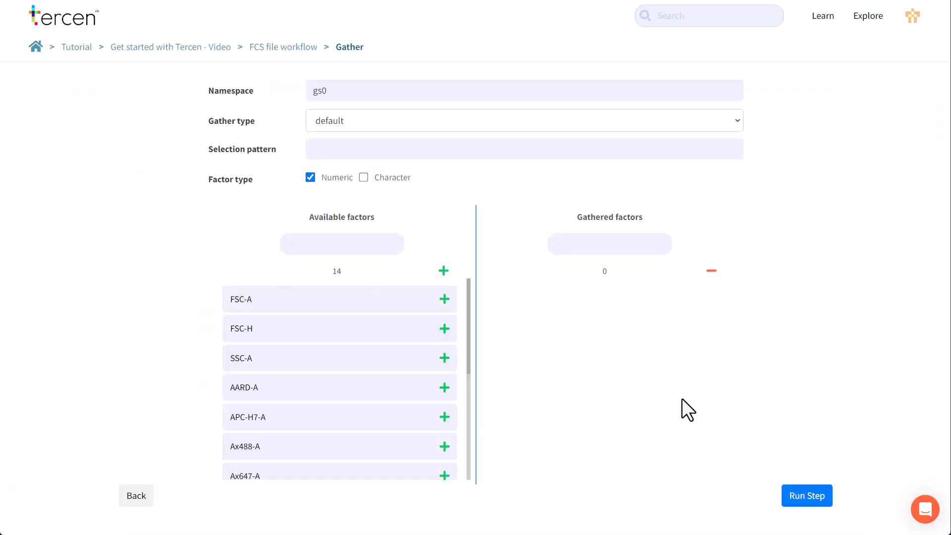
# Gather every channel from FSC-A through PacBlue-A, leave Time ungathered, and run the step.
pyautogui.click(444, 299)
pyautogui.click(444, 299)
pyautogui.click(444, 299)
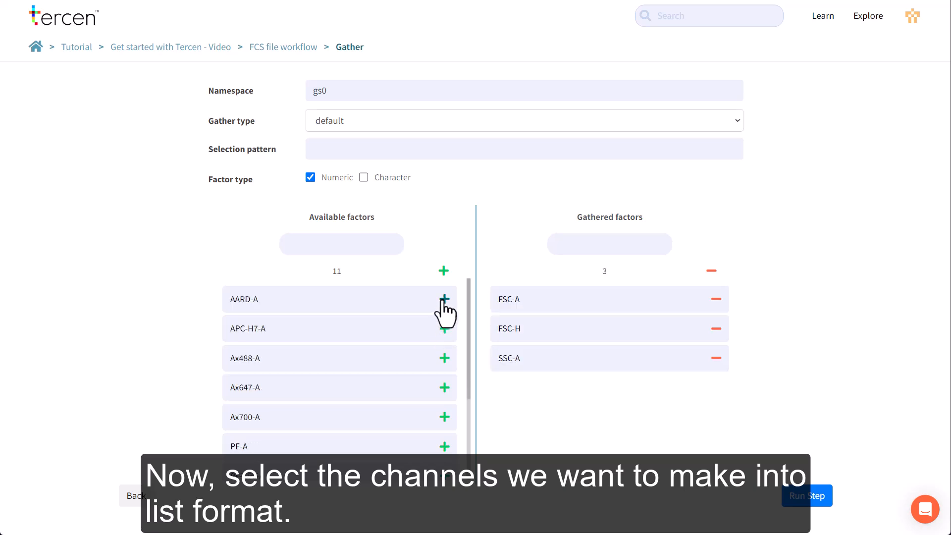
pyautogui.click(444, 299)
pyautogui.click(444, 299)
pyautogui.click(444, 299)
pyautogui.click(444, 299)
pyautogui.click(444, 299)
pyautogui.click(444, 299)
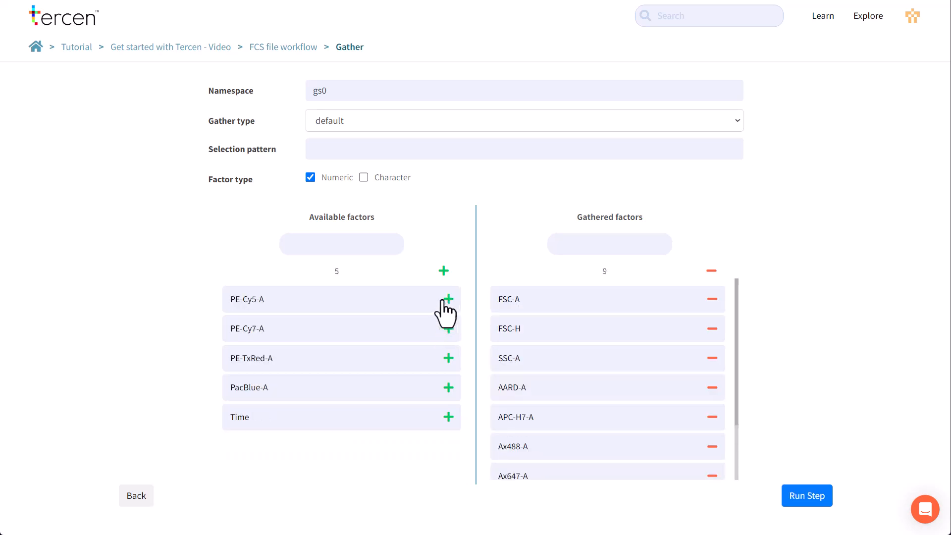
pyautogui.click(445, 299)
pyautogui.click(447, 299)
pyautogui.click(447, 300)
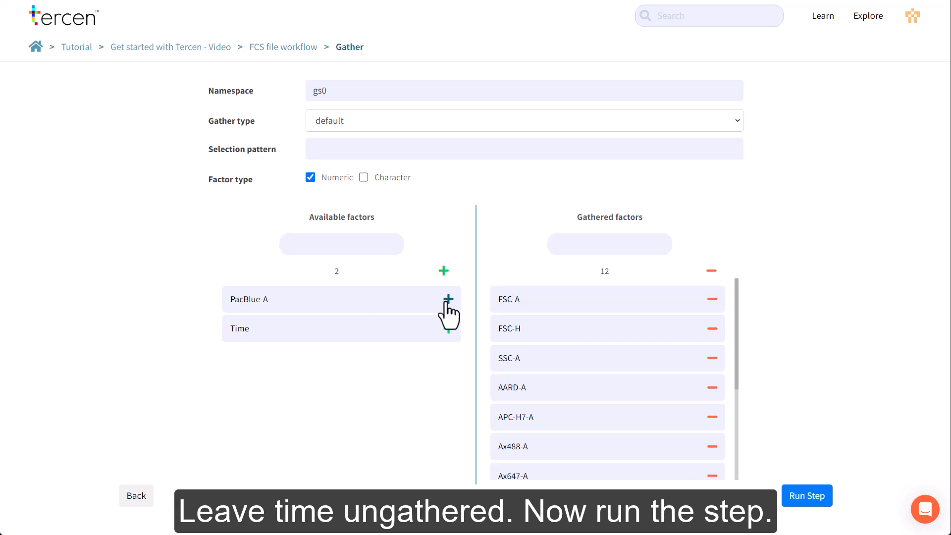
pyautogui.click(447, 300)
pyautogui.click(806, 495)
# Move the Gather step further down the workflow and add a data step after it.
pyautogui.moveTo(230, 332); pyautogui.dragTo(227, 434)
pyautogui.moveTo(257, 425)
pyautogui.click(405, 386)
pyautogui.click(548, 158)
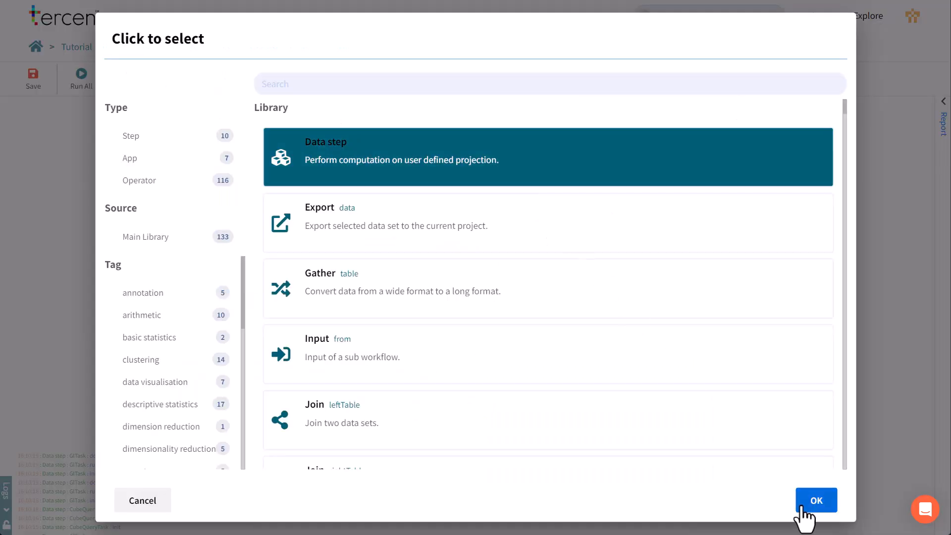
pyautogui.click(809, 500)
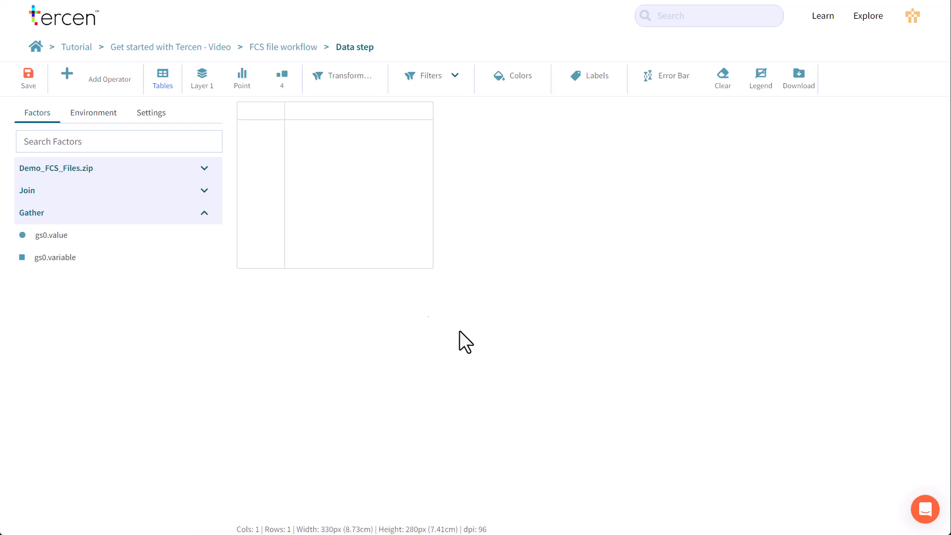
# Project gs0.value onto the y-axis and gs0.variable onto the rows, with a wider label column and shorter rows.
pyautogui.click(204, 168)
pyautogui.click(203, 168)
pyautogui.click(204, 190)
pyautogui.click(204, 191)
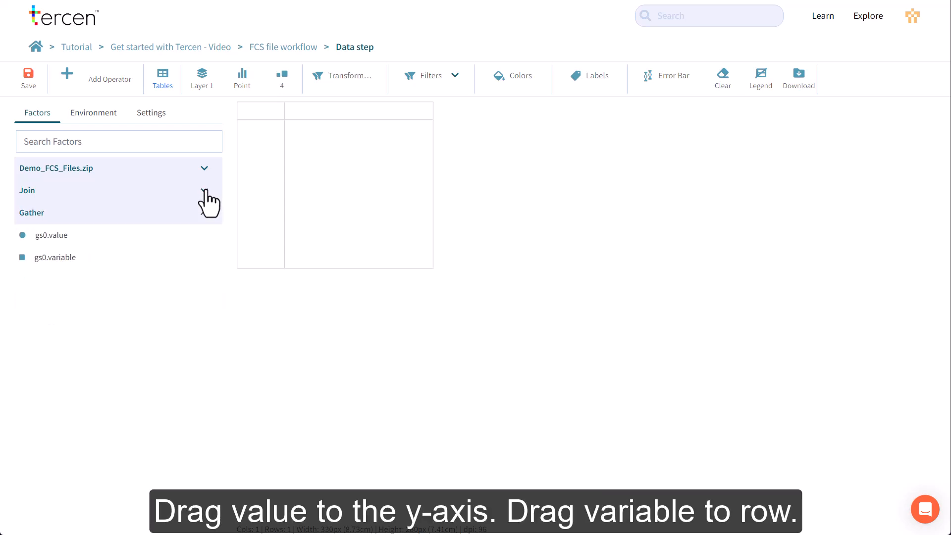
pyautogui.moveTo(97, 235); pyautogui.dragTo(294, 223)
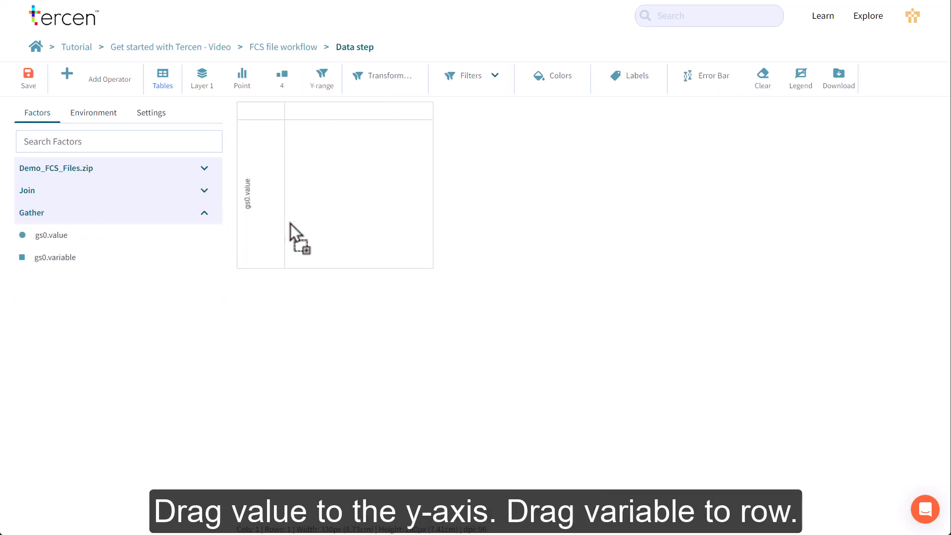
pyautogui.moveTo(66, 258); pyautogui.dragTo(281, 225)
pyautogui.moveTo(283, 138); pyautogui.dragTo(403, 117)
pyautogui.moveTo(303, 267); pyautogui.dragTo(313, 145)
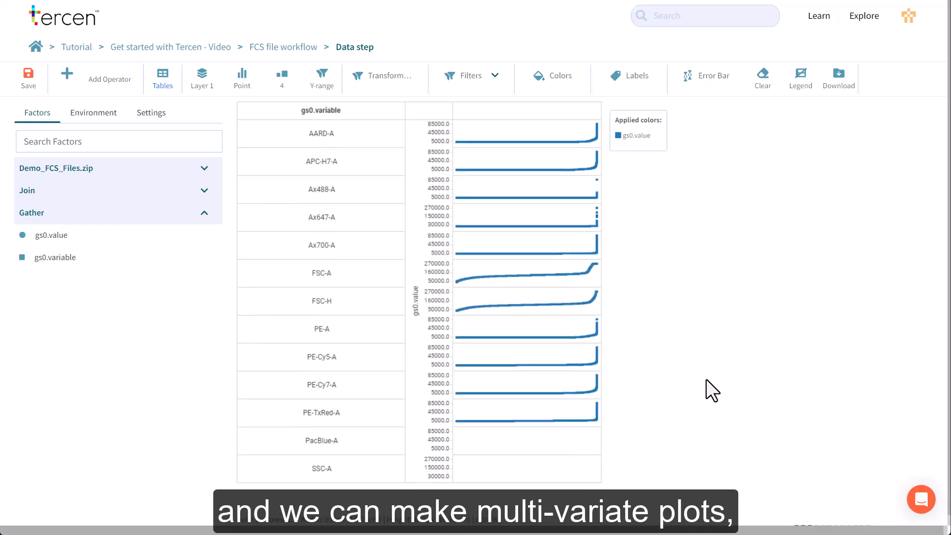
# Project SSC-A from Demo_FCS_Files.zip onto the x-axis, and enlarge the row height and the x-axis header.
pyautogui.click(203, 167)
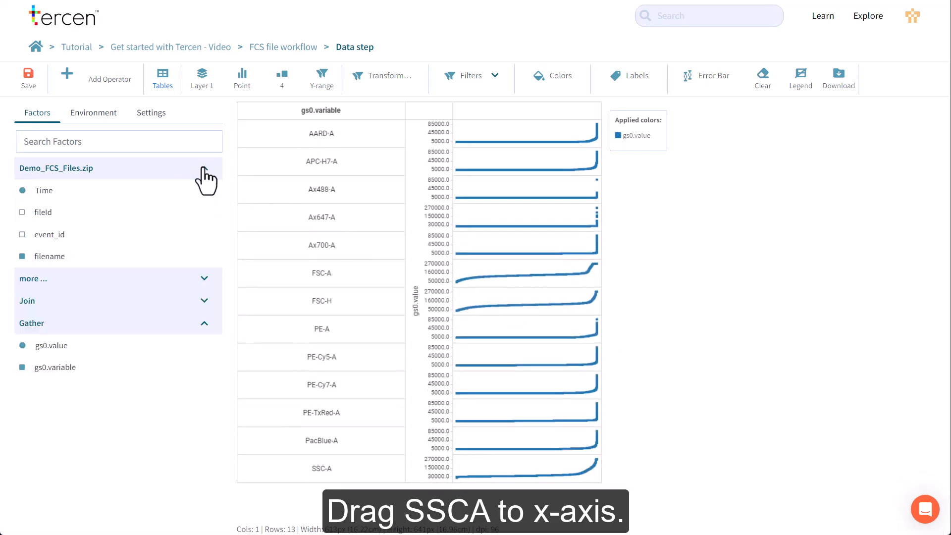
pyautogui.click(204, 279)
pyautogui.moveTo(57, 349); pyautogui.dragTo(539, 132)
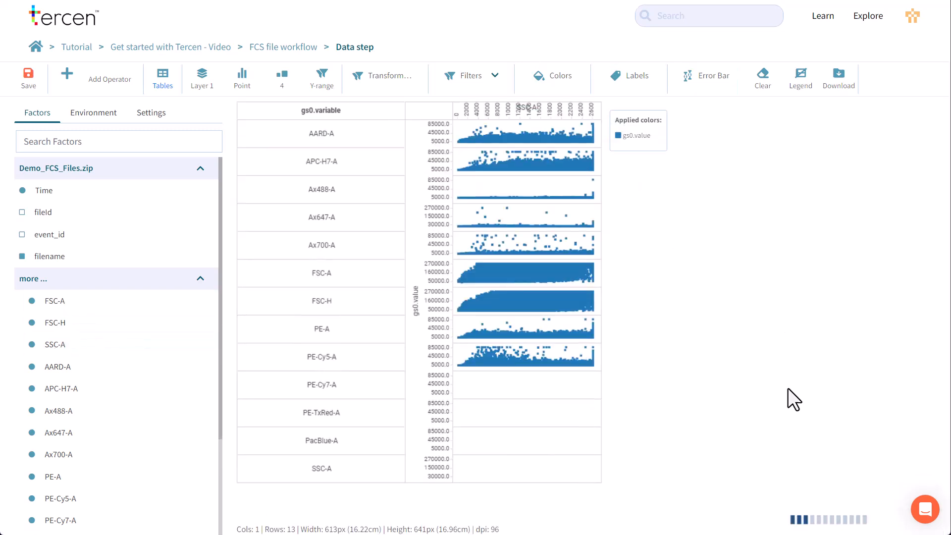
pyautogui.moveTo(365, 148); pyautogui.dragTo(363, 189)
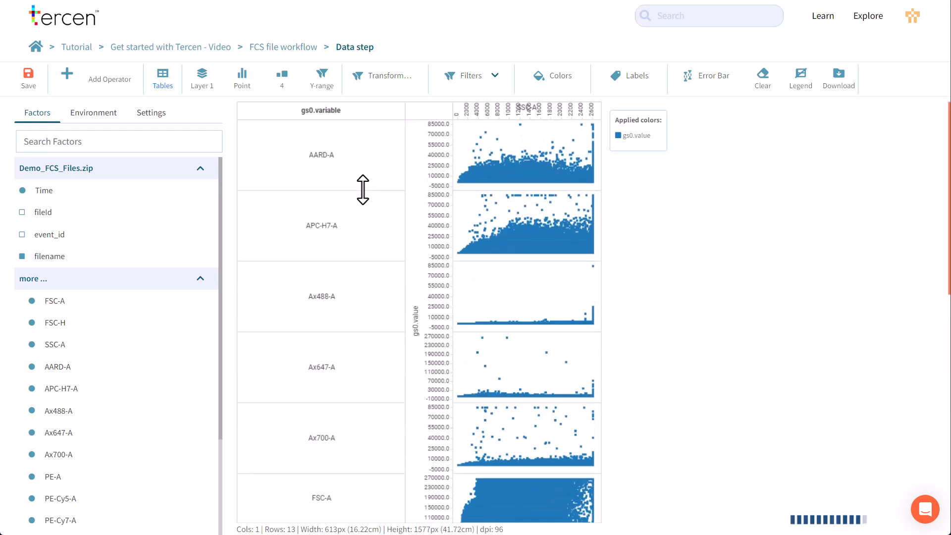
pyautogui.moveTo(444, 120); pyautogui.dragTo(444, 144)
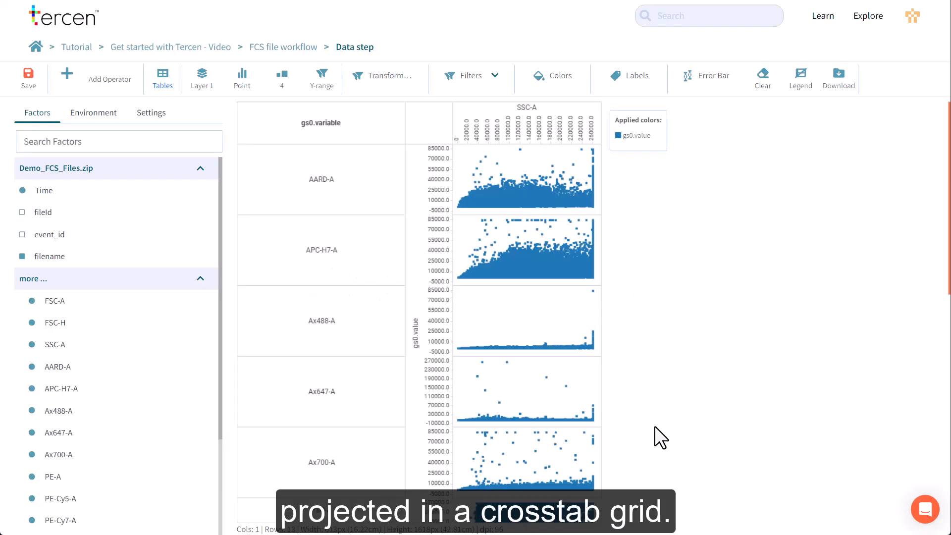
# Create a filter on gs0.variable and name it "Exclude Channels".
pyautogui.scroll(-3, 489, 397)
pyautogui.scroll(-5, 489, 398)
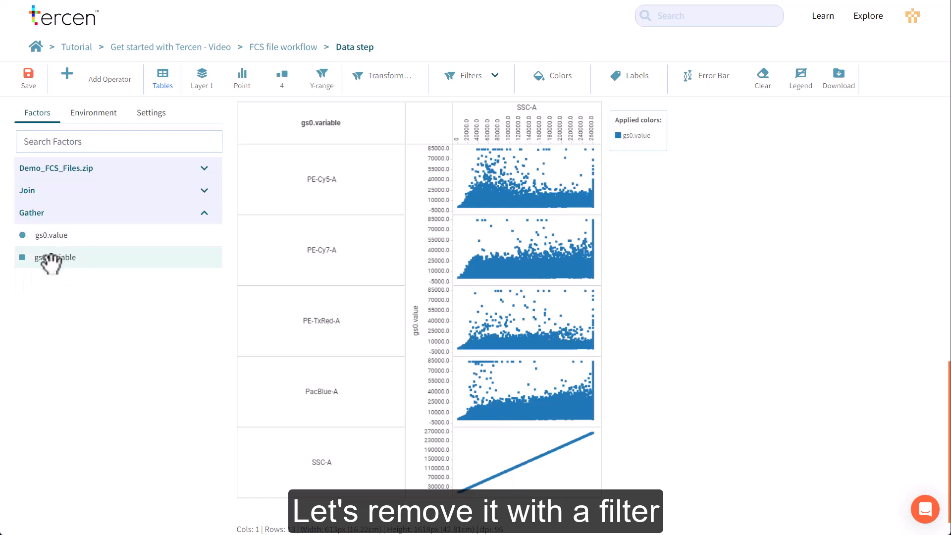
pyautogui.moveTo(57, 257); pyautogui.dragTo(479, 80)
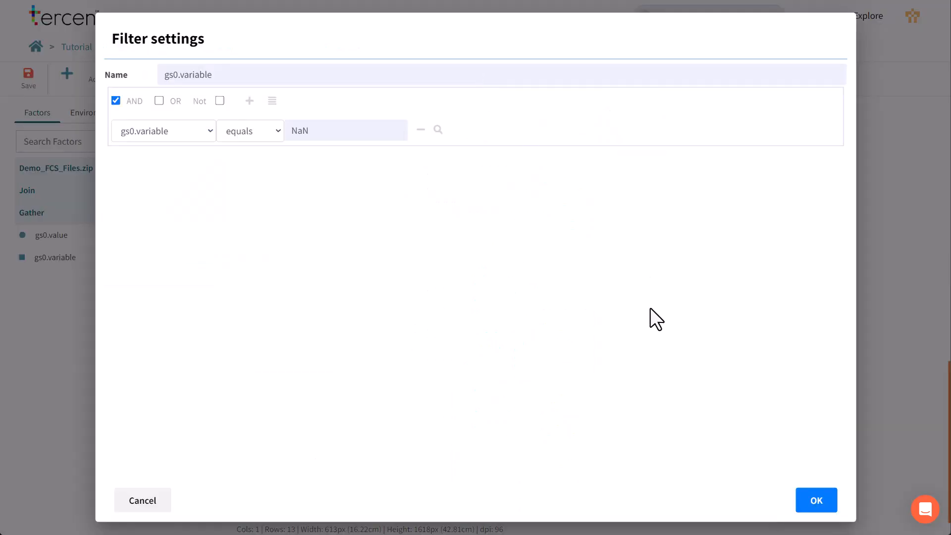
pyautogui.click(135, 69)
pyautogui.write('Exclude Cha')
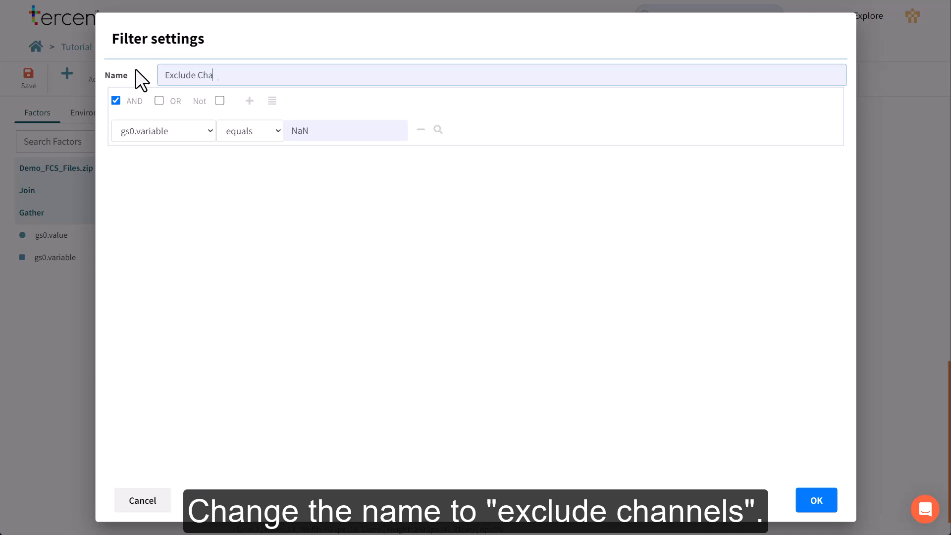
pyautogui.write('nnels')
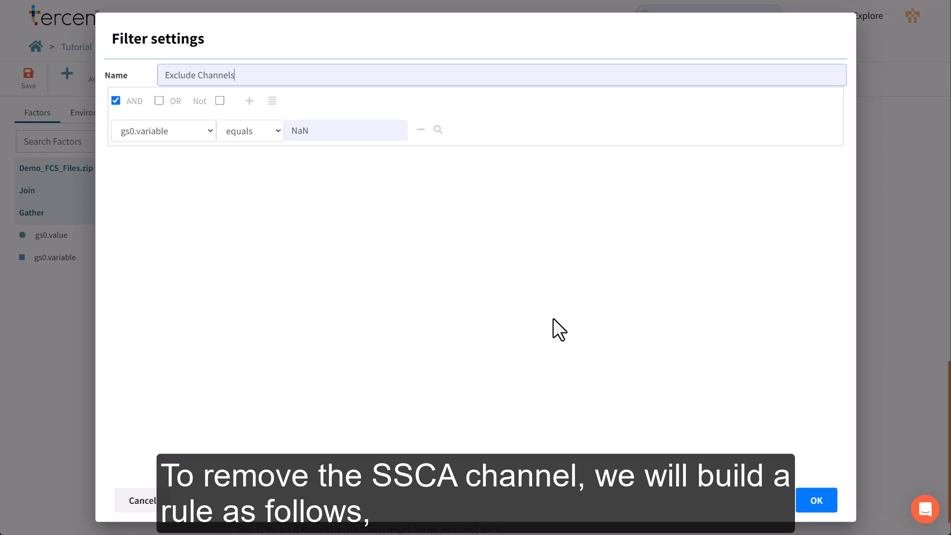
# Set the filter rule to gs0.variable notequals SSC-A, picking the channel from the factor's value list, and apply it.
pyautogui.click(275, 132)
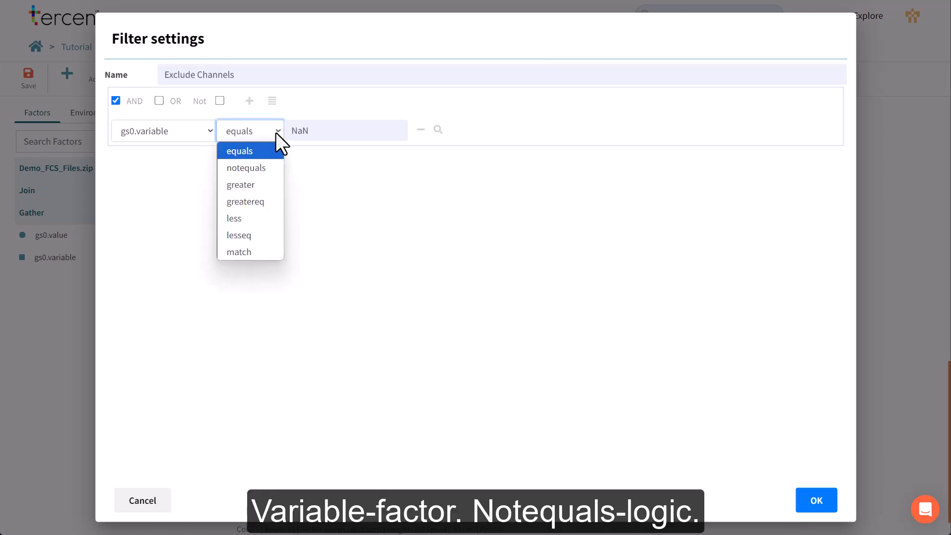
pyautogui.click(262, 166)
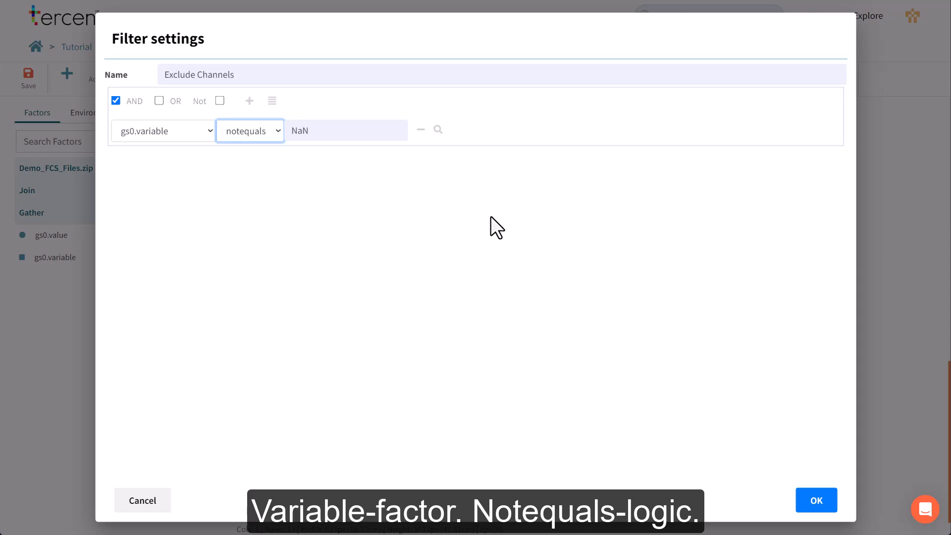
pyautogui.press('Tab')
pyautogui.write('SSC')
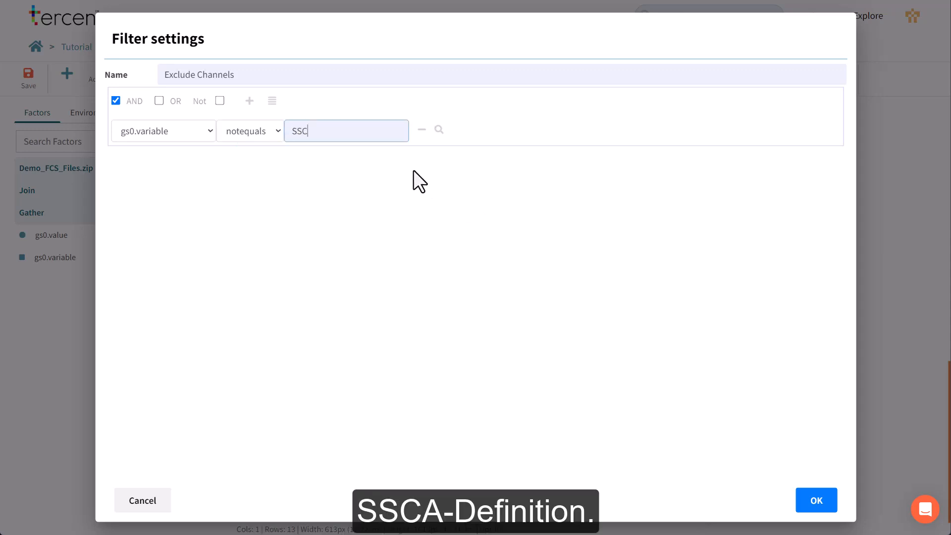
pyautogui.write('-A')
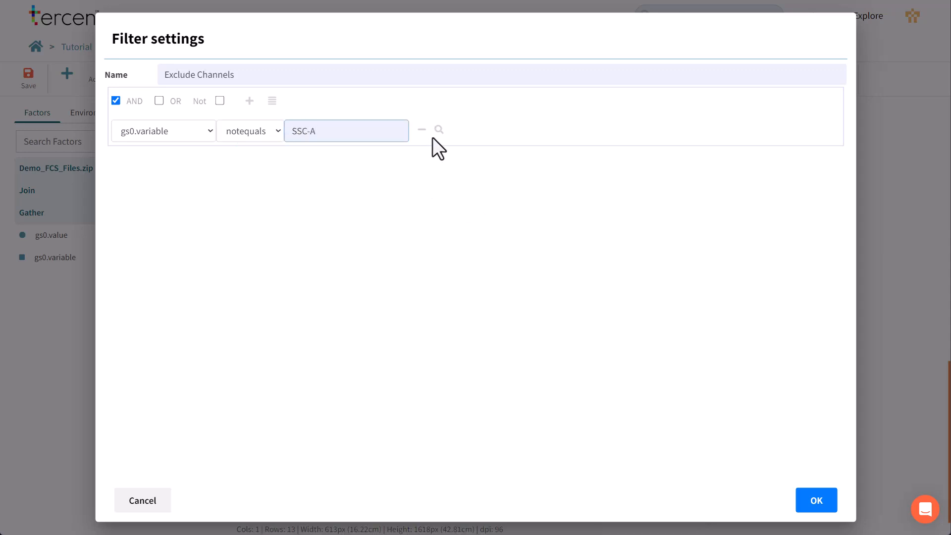
pyautogui.click(438, 130)
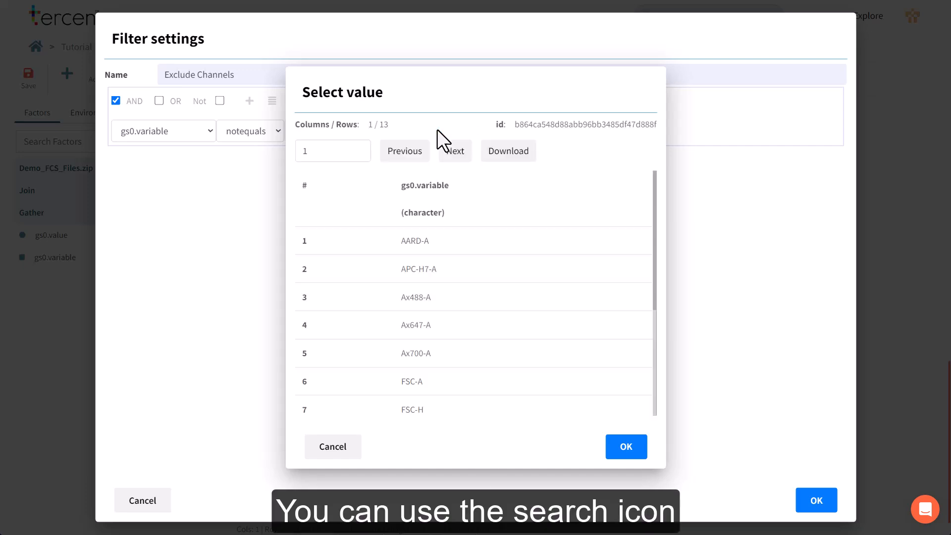
pyautogui.scroll(-4, 530, 297)
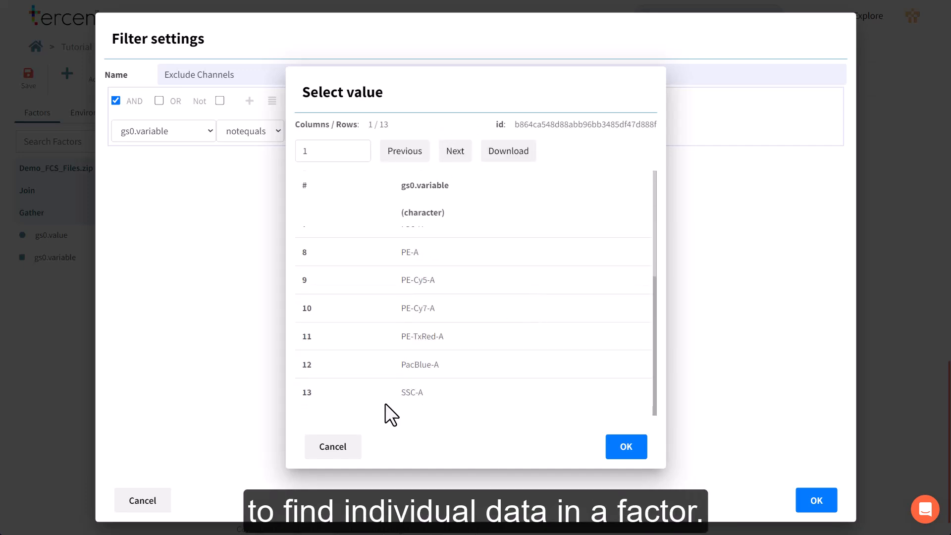
pyautogui.click(409, 394)
pyautogui.click(626, 448)
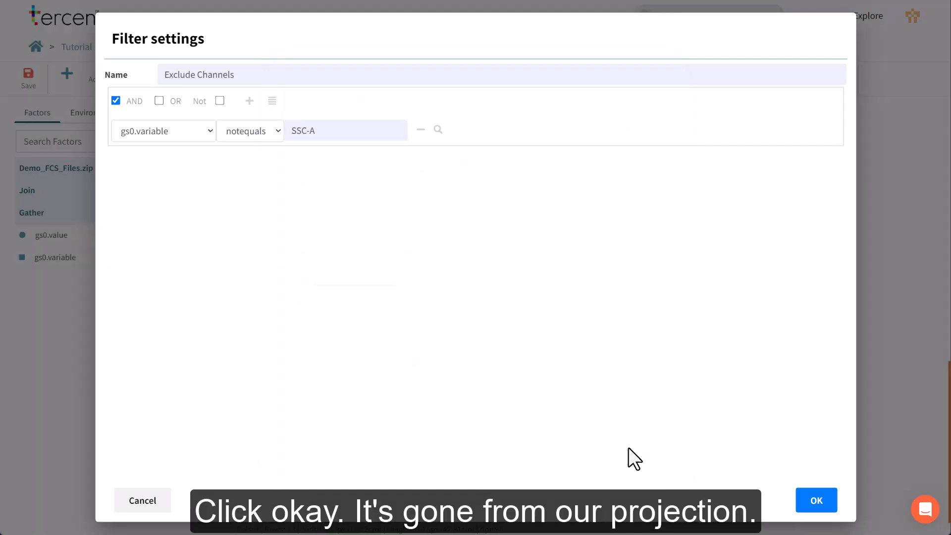
pyautogui.click(825, 510)
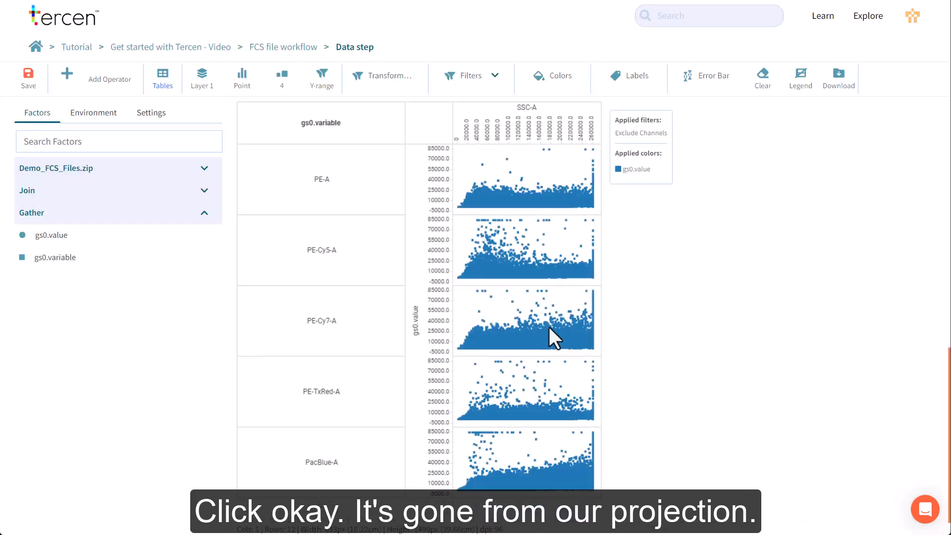
# Reopen the Exclude Channels filter to review its rule, and close it without changes.
pyautogui.click(478, 79)
pyautogui.click(468, 103)
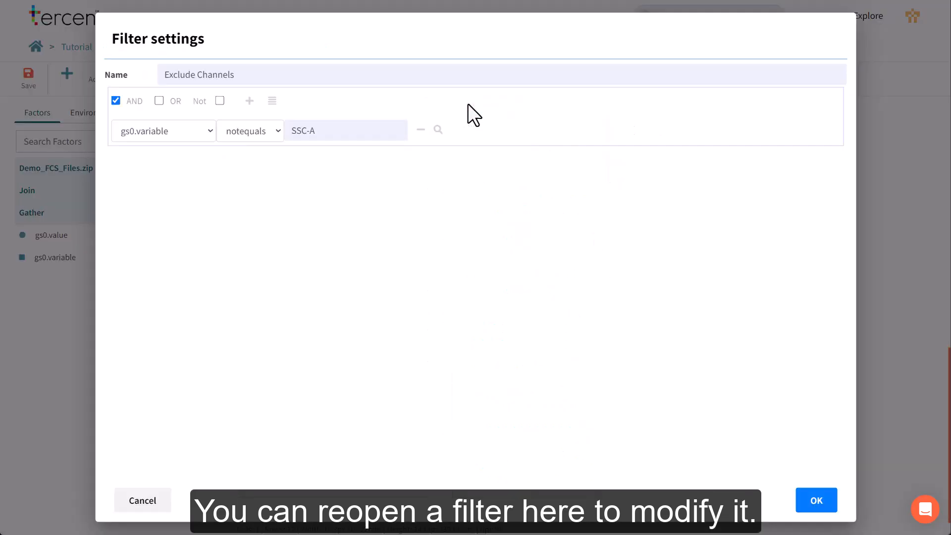
pyautogui.click(814, 499)
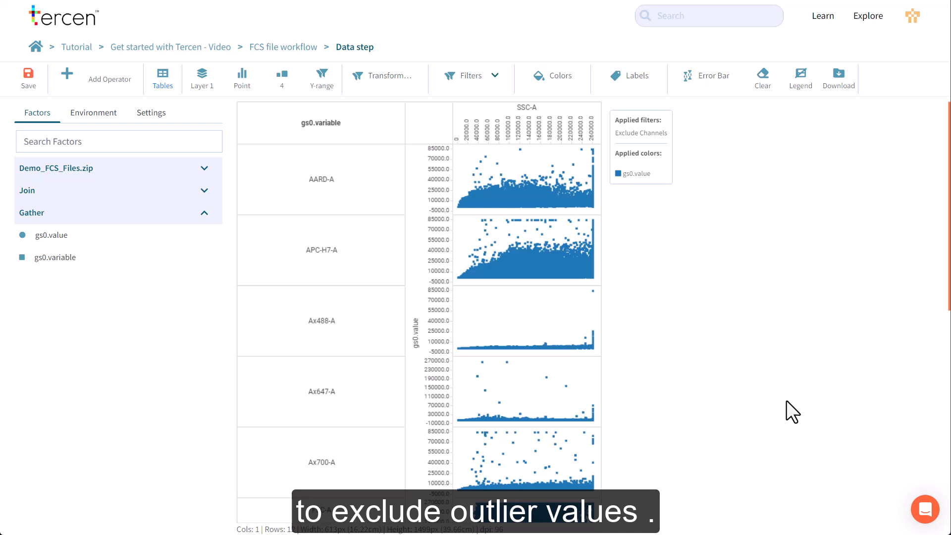
# Create a filter on gs0.value named "Upper and lower bound" and set its first rule to greater than 0.
pyautogui.moveTo(50, 237); pyautogui.dragTo(477, 77)
pyautogui.write('Upper and lower bound')
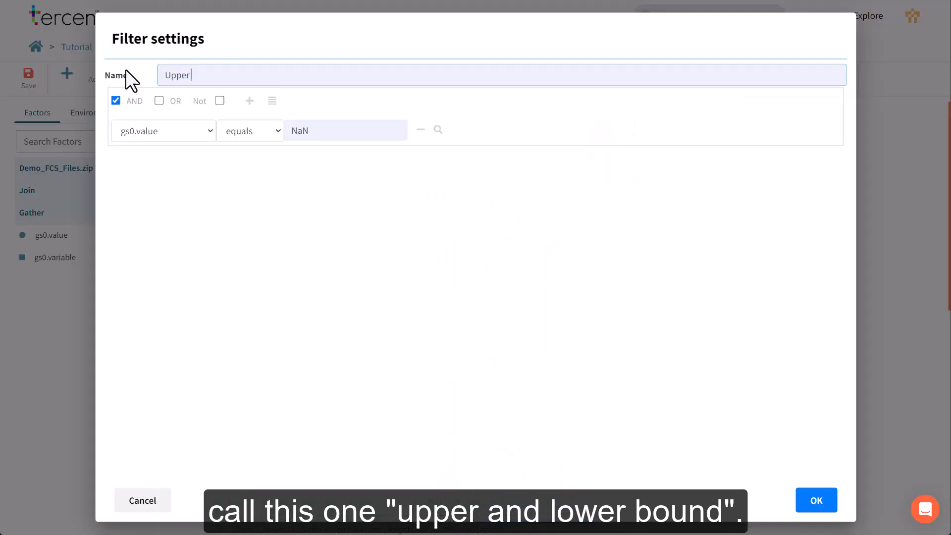
pyautogui.click(248, 130)
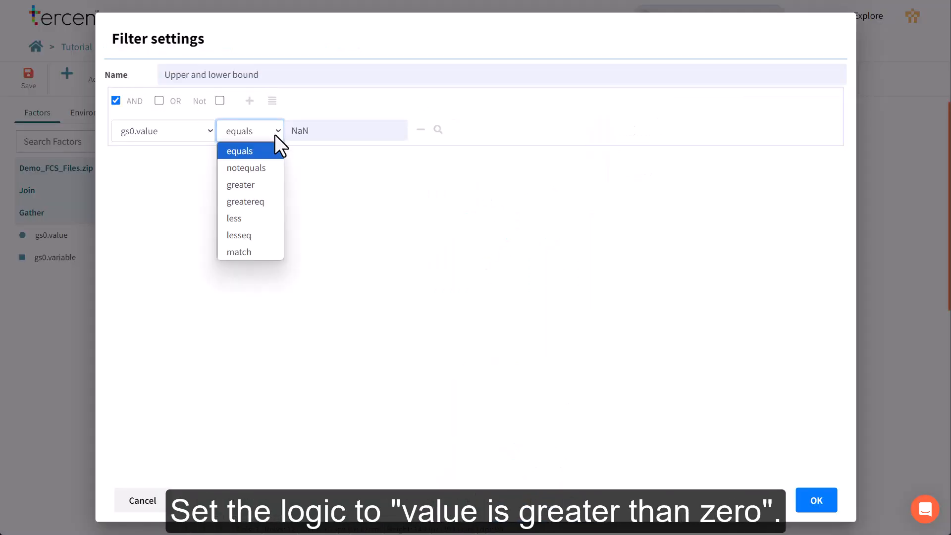
pyautogui.click(269, 185)
pyautogui.press('Tab')
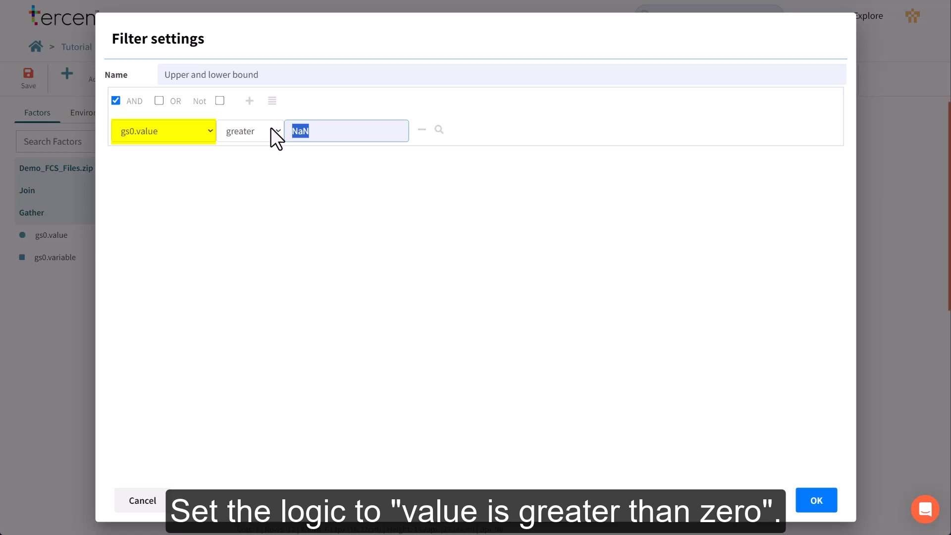
pyautogui.write('0')
pyautogui.press('Tab')
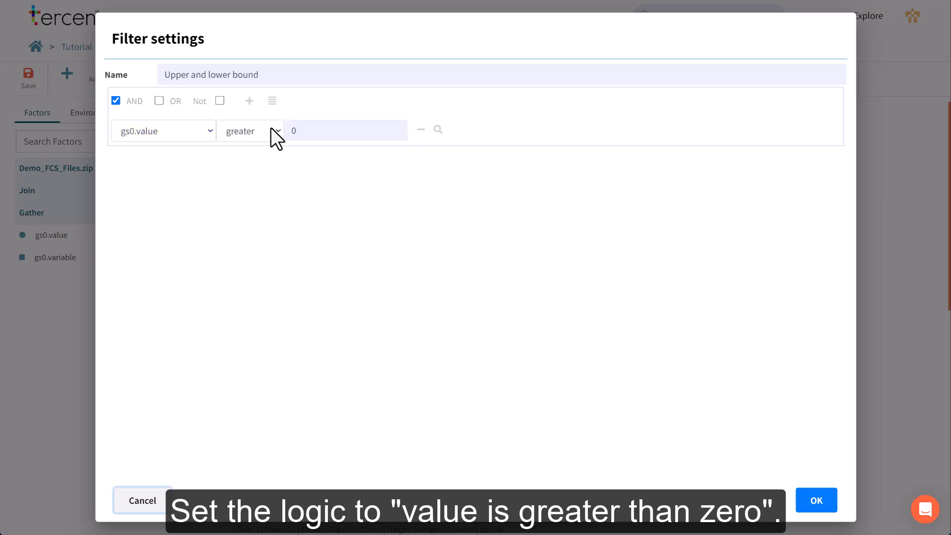
# Add a second rule to the filter, gs0.value less than 10000, and apply the filter.
pyautogui.click(249, 101)
pyautogui.click(211, 150)
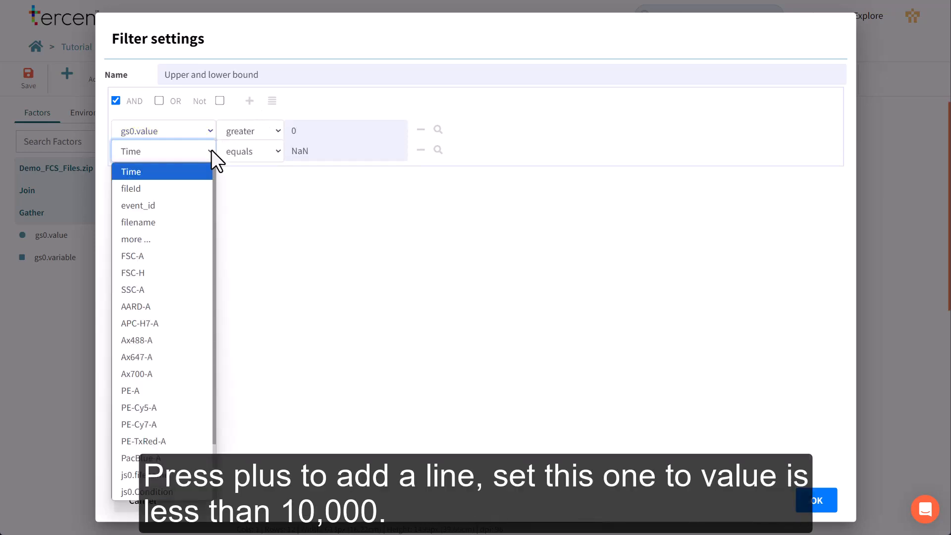
pyautogui.scroll(-2, 171, 297)
pyautogui.click(149, 475)
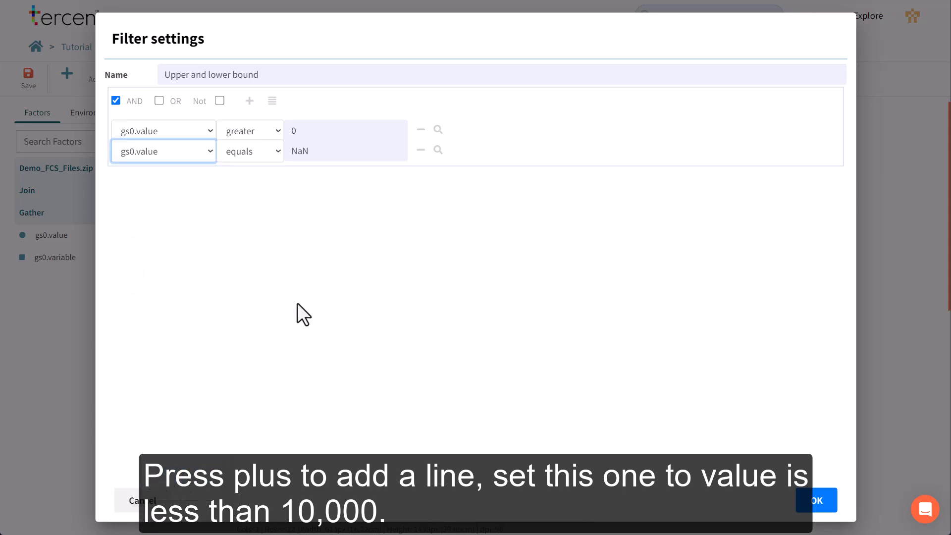
pyautogui.click(274, 153)
pyautogui.click(257, 239)
pyautogui.press('Tab')
pyautogui.write('10000')
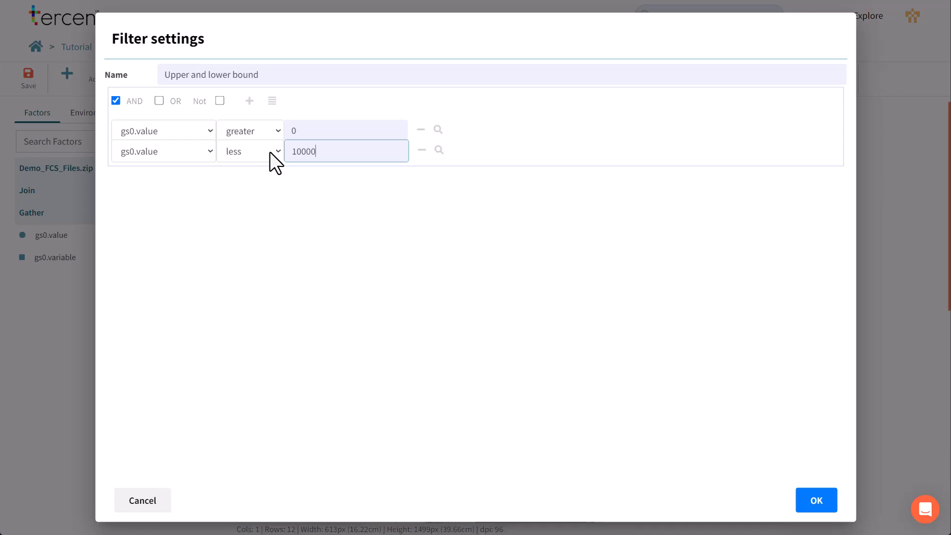
pyautogui.press('Tab')
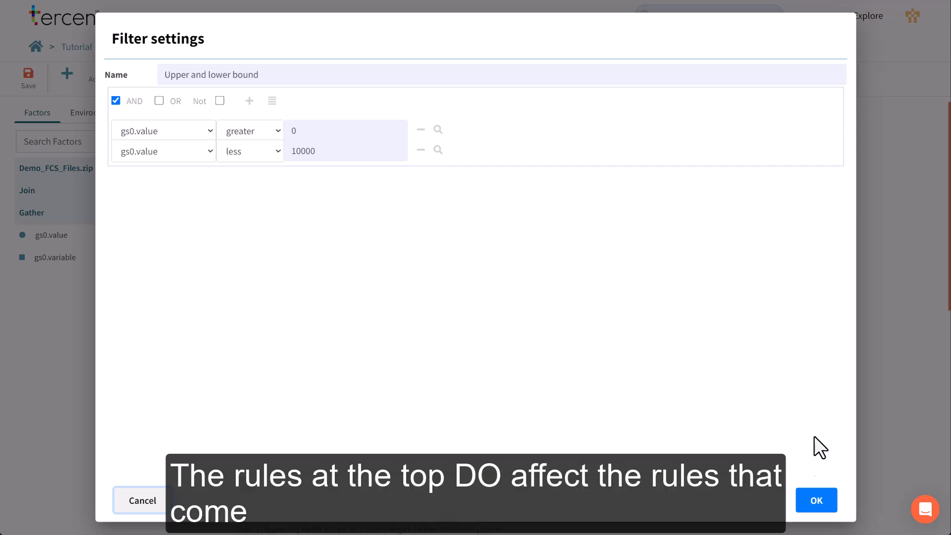
pyautogui.click(815, 502)
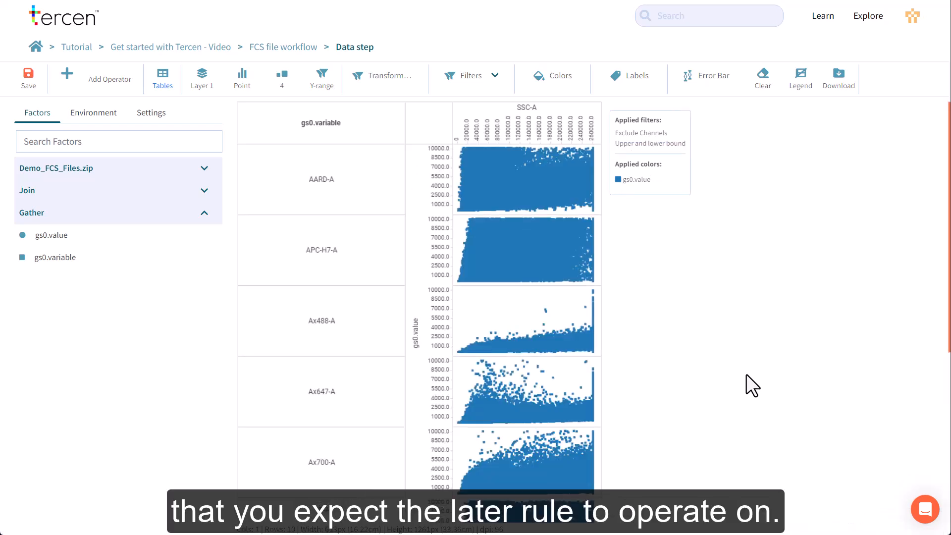
# Save the data step and return to the FCS file workflow.
pyautogui.scroll(-7, 529, 369)
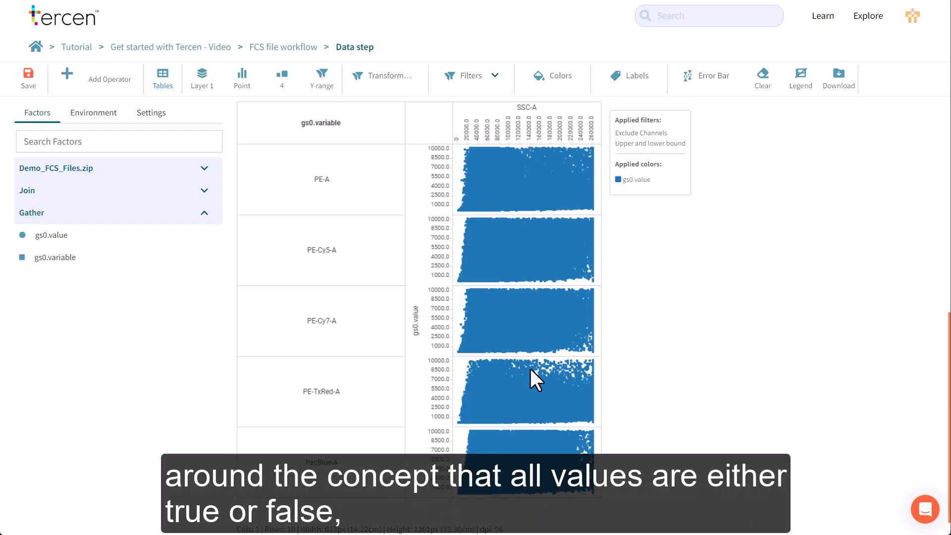
pyautogui.click(28, 81)
pyautogui.click(301, 48)
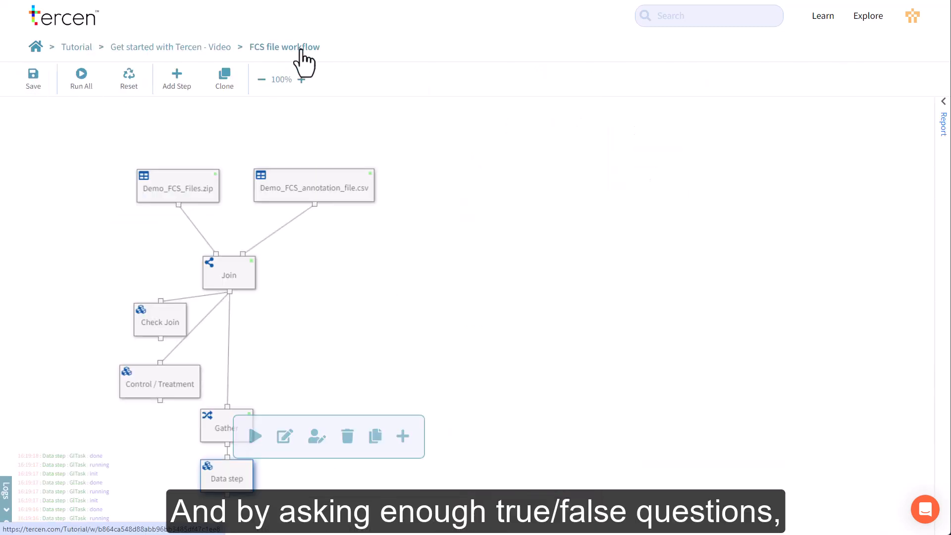
# Rename the data step below Gather as "Side Scatter Plots" and save the workflow.
pyautogui.click(316, 437)
pyautogui.write('Side Scatter Plots')
pyautogui.click(628, 353)
pyautogui.click(40, 77)
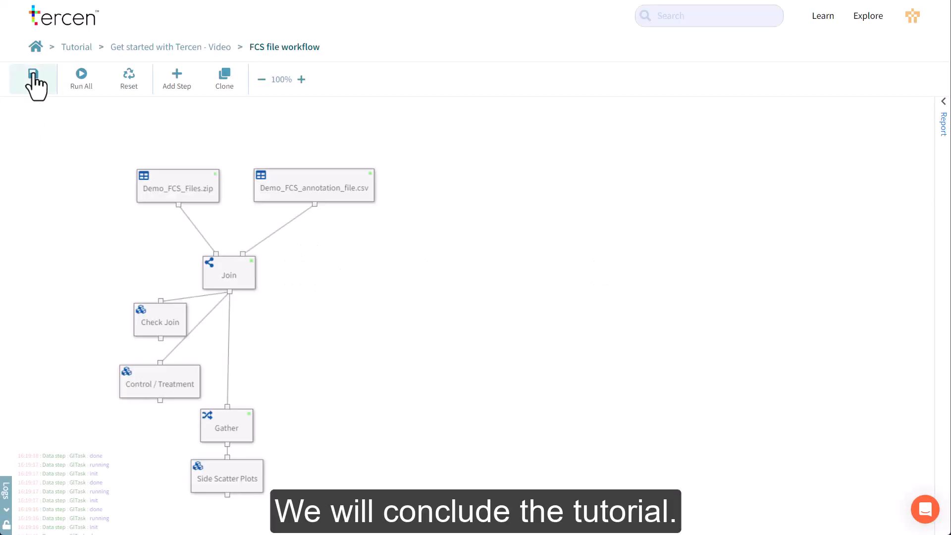
# Go to the account's teams from the home page and start a new team named "VideoTeam".
pyautogui.click(31, 46)
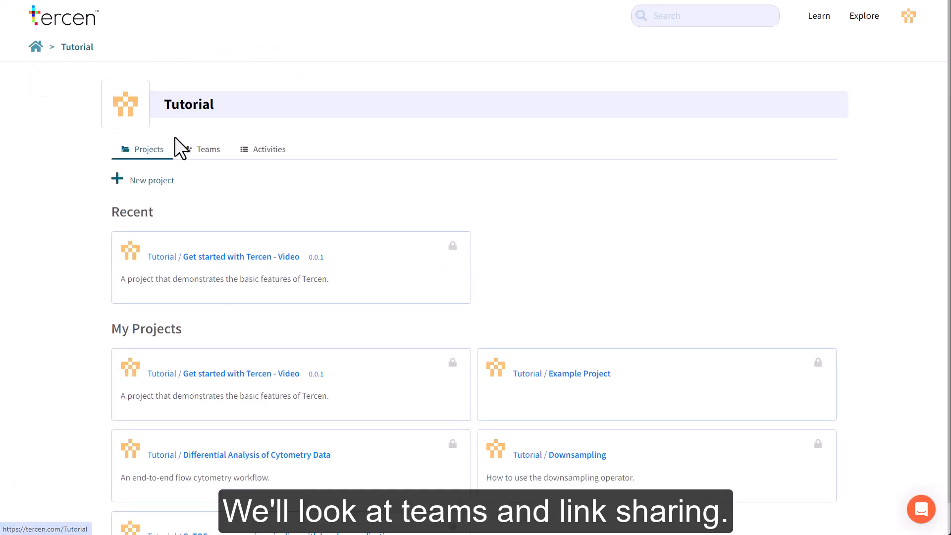
pyautogui.click(198, 150)
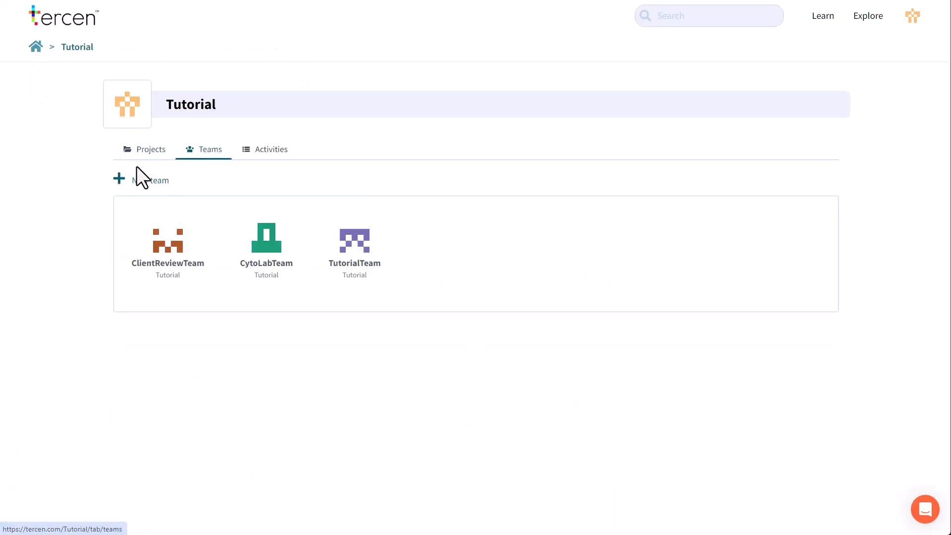
pyautogui.click(151, 181)
pyautogui.write('VideoTeam')
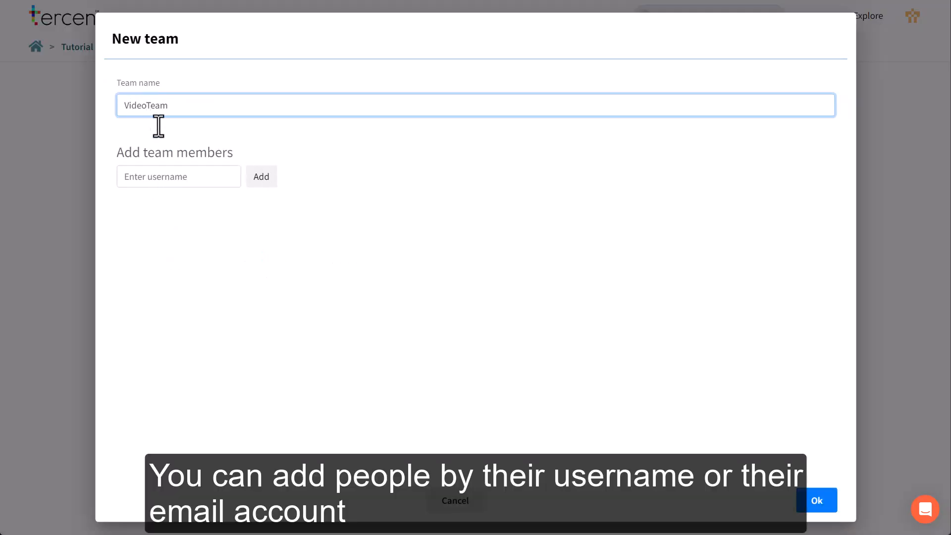
# Add a team member by username, set the member's permission to admin, and create the team.
pyautogui.click(158, 177)
pyautogui.write('MartinE')
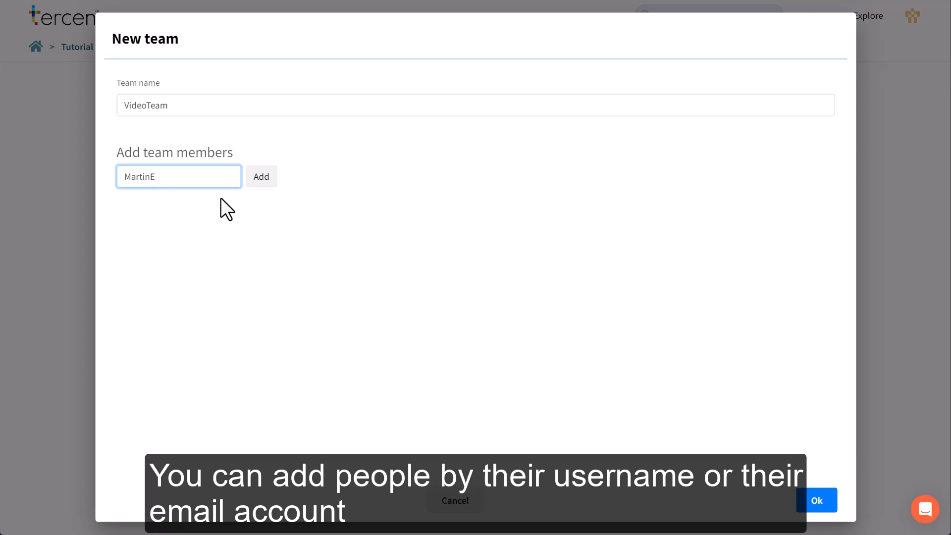
pyautogui.click(260, 180)
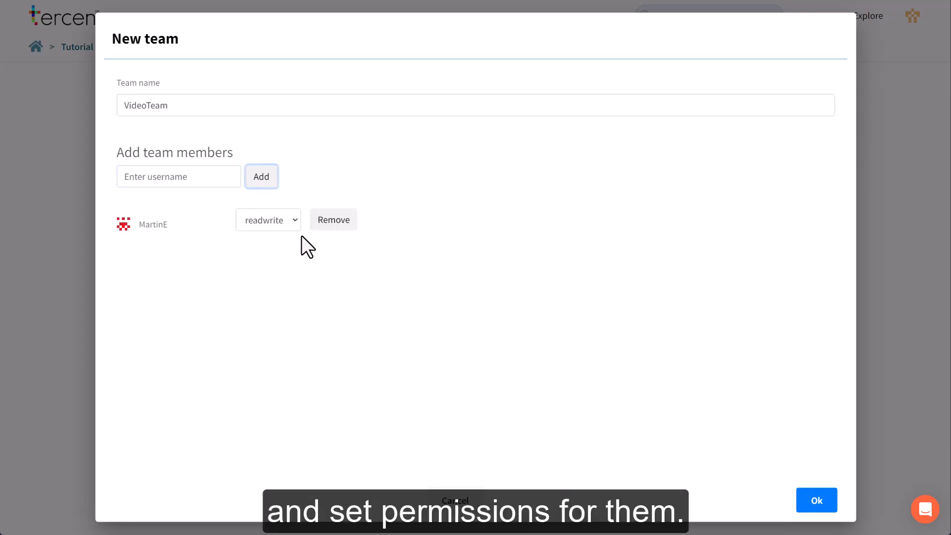
pyautogui.click(291, 221)
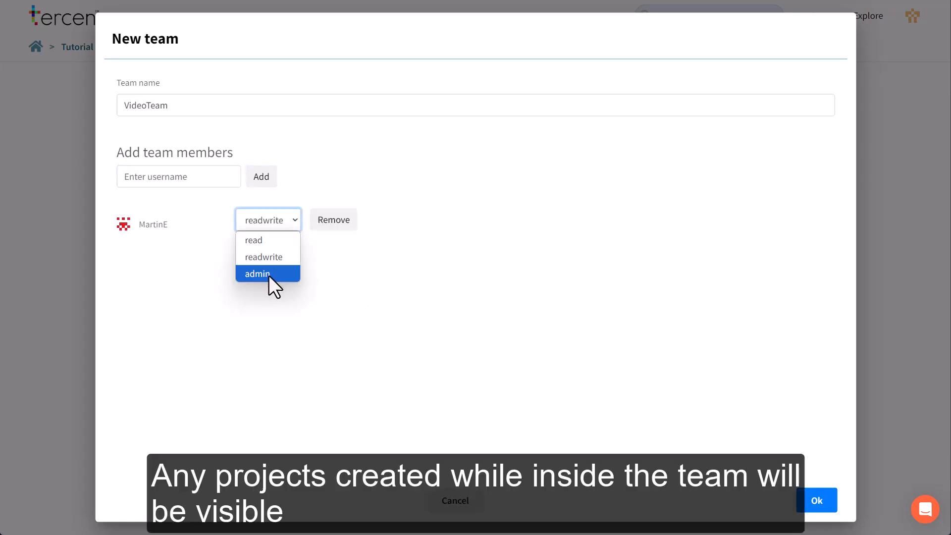
pyautogui.click(269, 275)
pyautogui.click(528, 362)
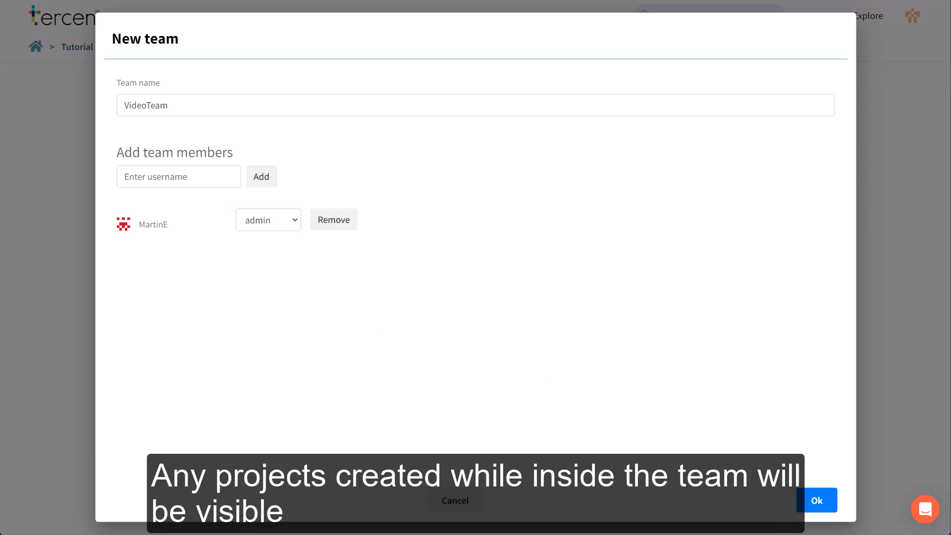
pyautogui.click(816, 501)
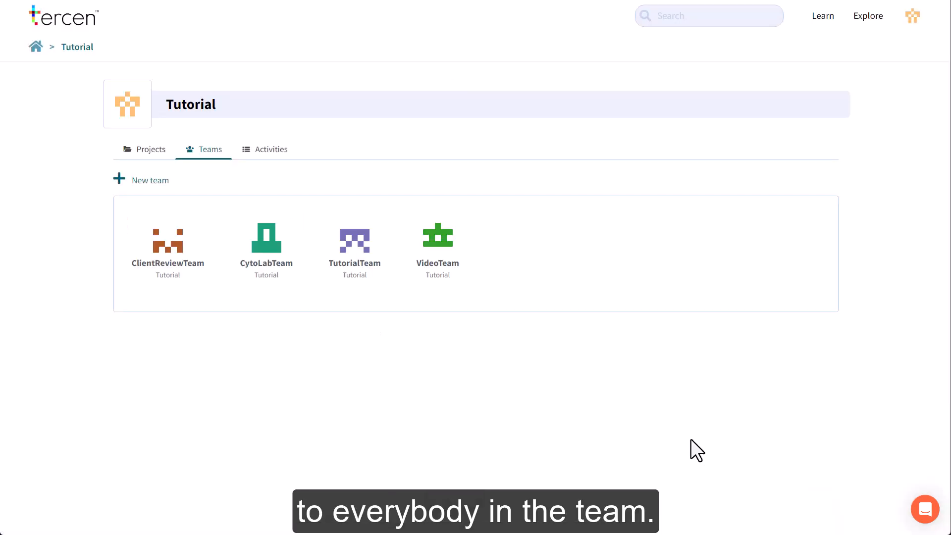
# Open the "Get started with Tercen - Video" project from the recent activities and copy the link address of Demo_FCS_annotation_file.csv.
pyautogui.click(271, 153)
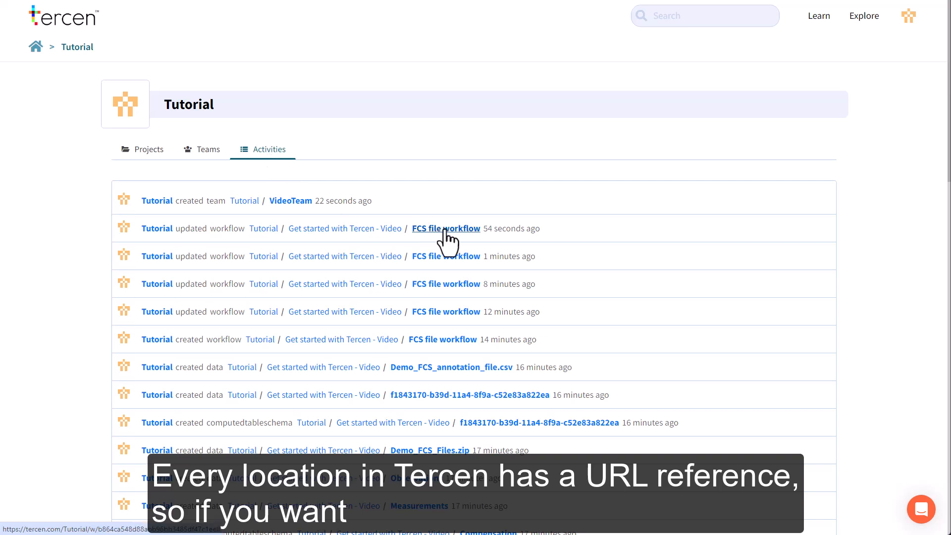
pyautogui.click(379, 229)
pyautogui.rightClick(218, 320)
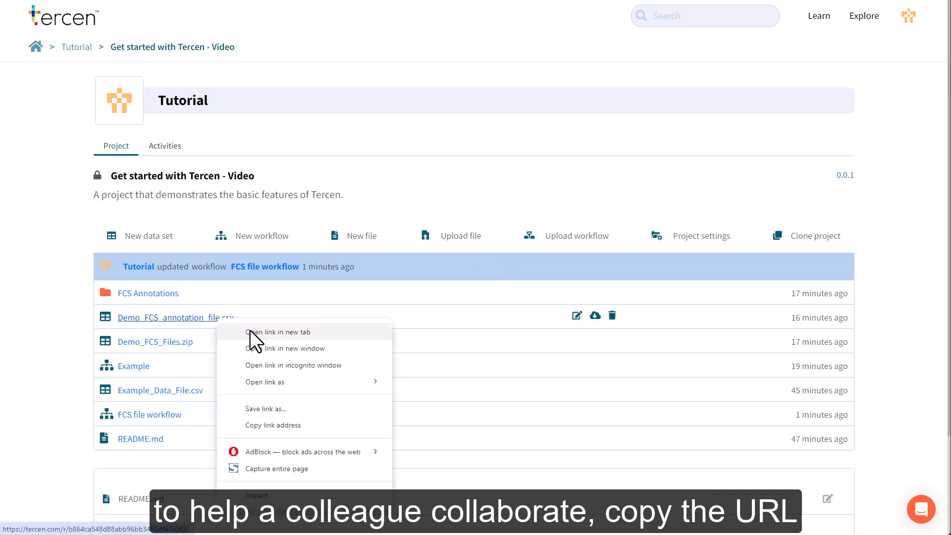
pyautogui.click(276, 425)
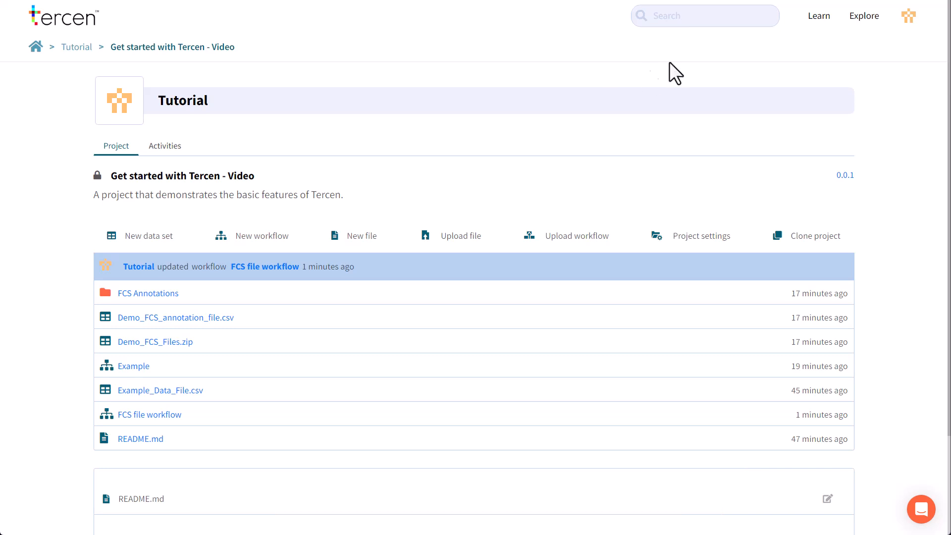
# Open the Learn page with the help articles and tutorials, and bring up the support chat.
pyautogui.click(819, 17)
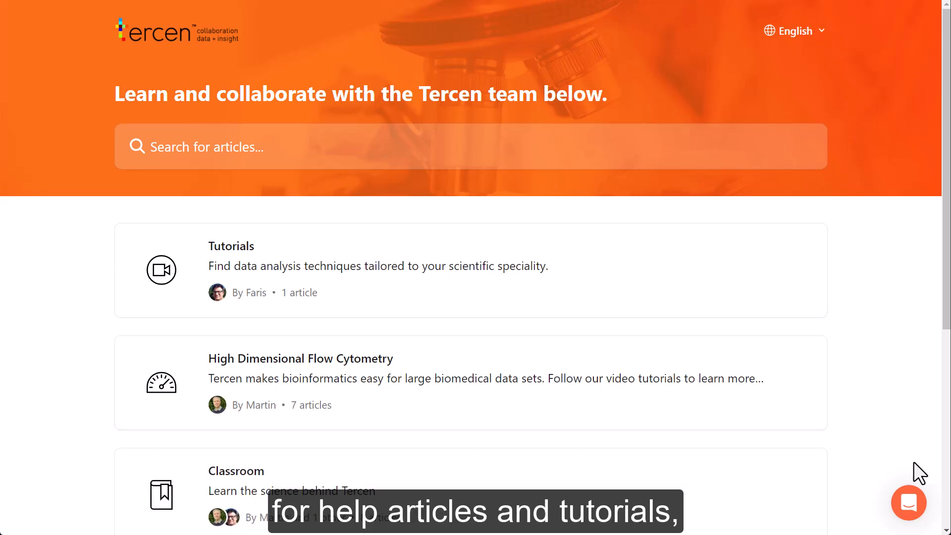
pyautogui.click(907, 505)
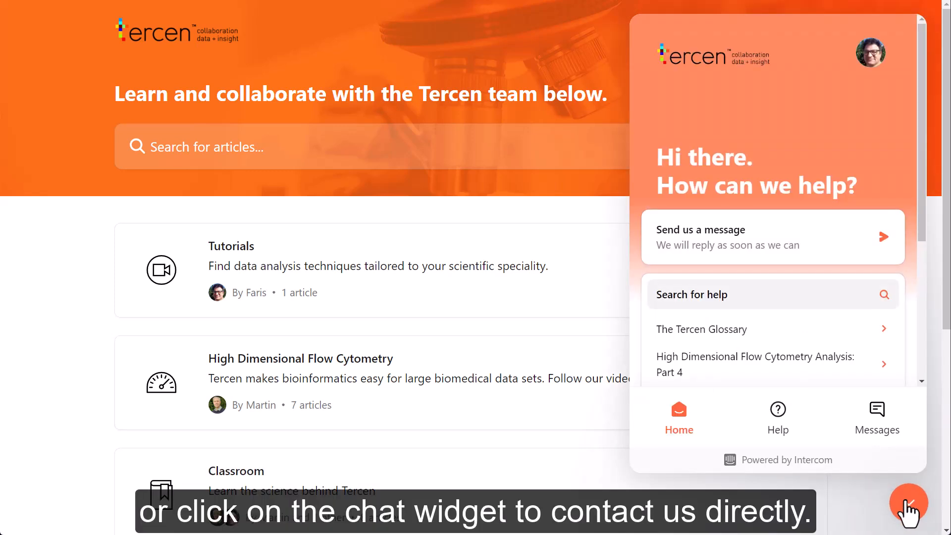